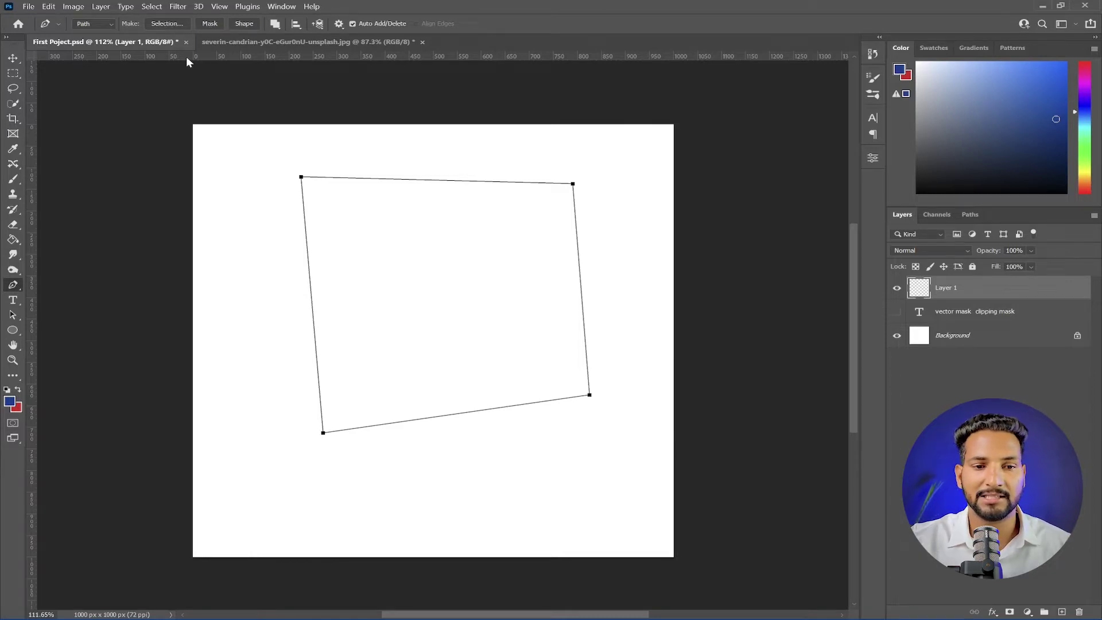
Create a vector mask on Layer 1 from the four-point path
click(208, 24)
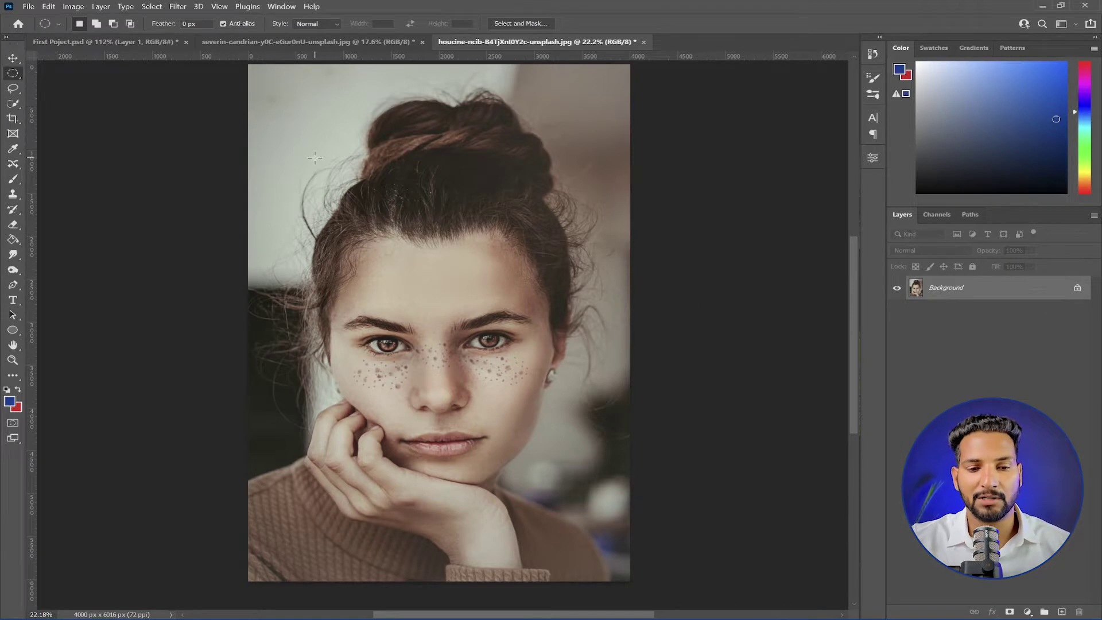
Try masking the portrait with an elliptical selection around the face, and undo the mask and clear the selection
drag(300, 152, 599, 508)
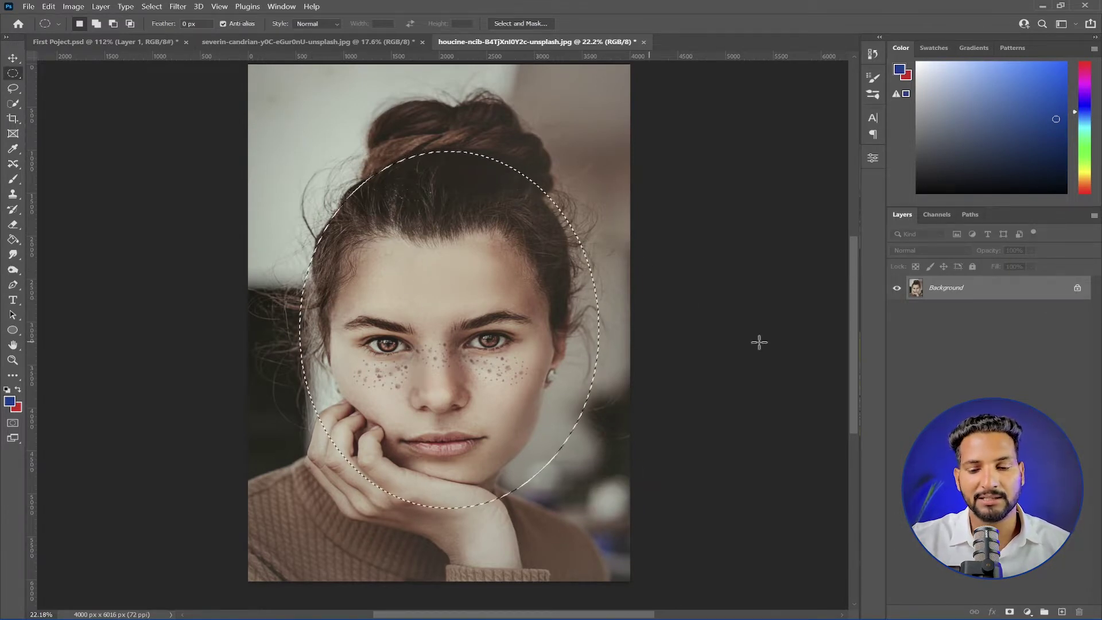
click(1010, 612)
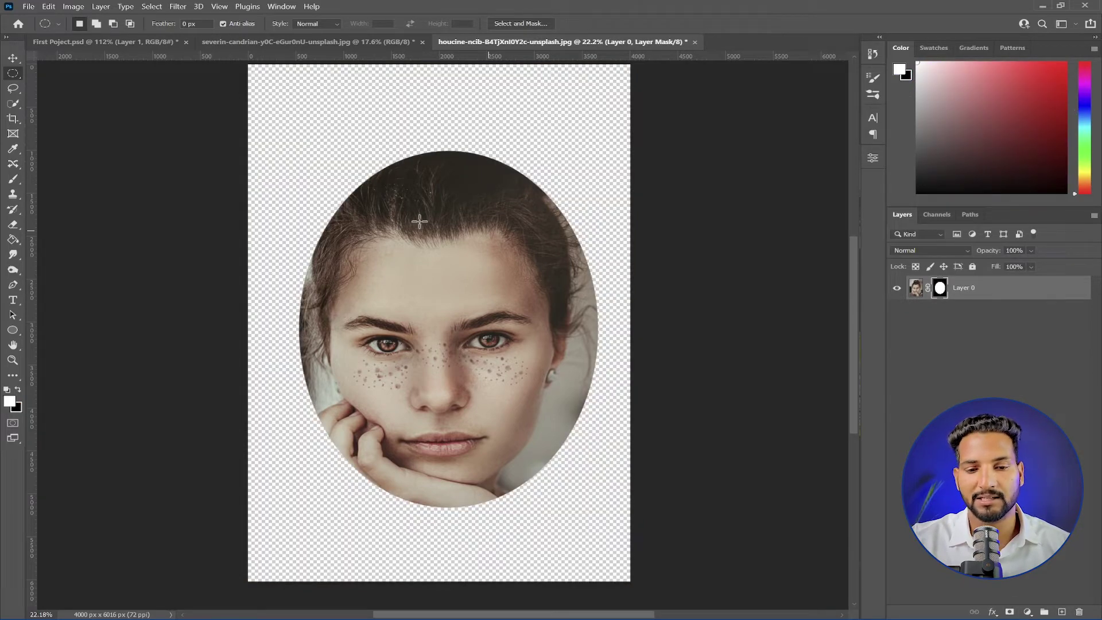
key(ctrl+z)
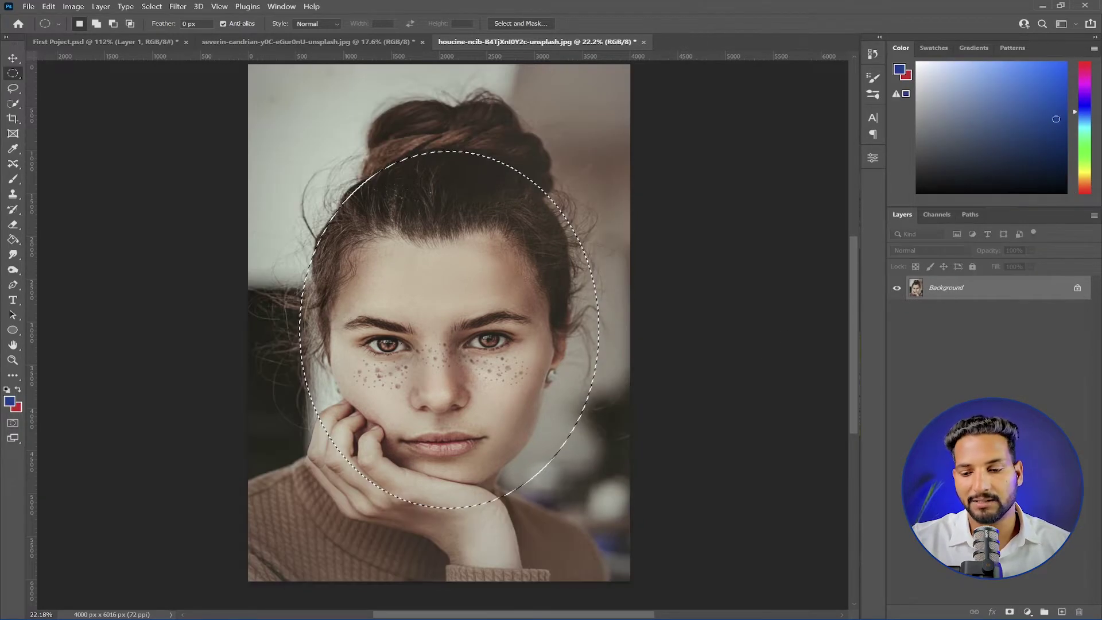
key(ctrl+d)
Add a layer mask to the portrait and paint black with the Brush over the hair to hide it
click(1010, 612)
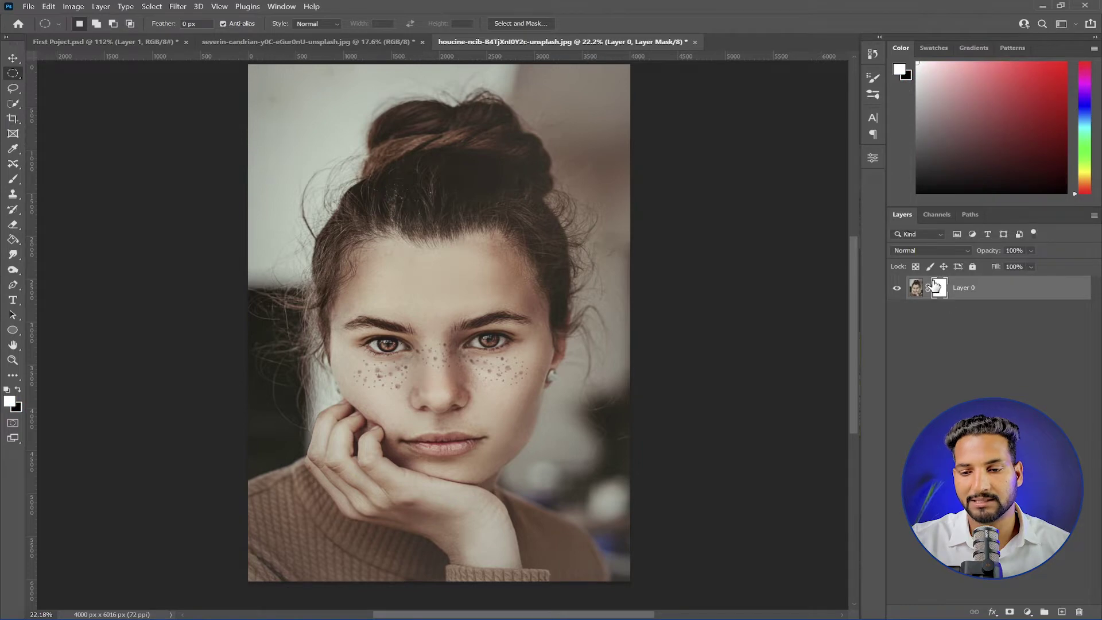
click(12, 182)
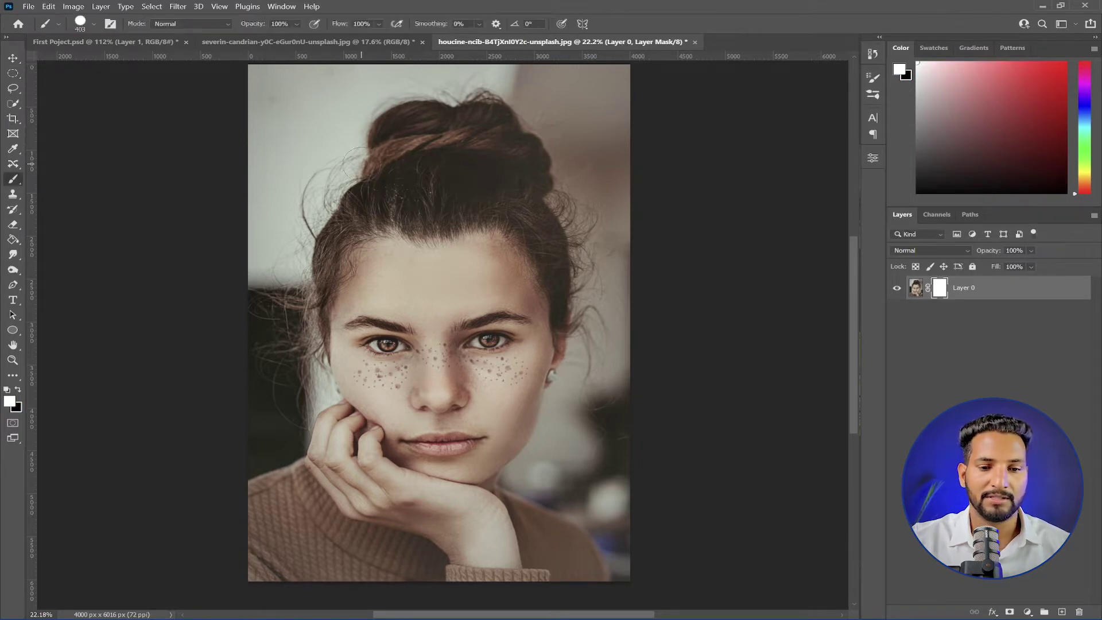
key(x)
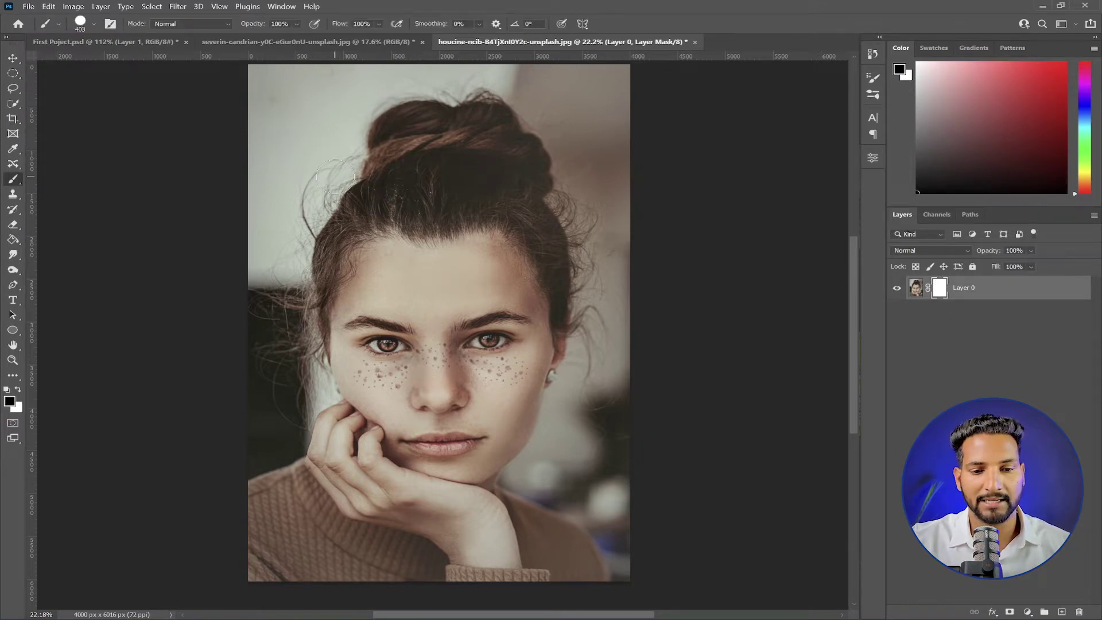
mouse_move(330, 162)
mouse_down()
mouse_move(455, 89)
mouse_move(498, 112)
mouse_move(471, 169)
mouse_move(539, 178)
mouse_move(454, 207)
mouse_up()
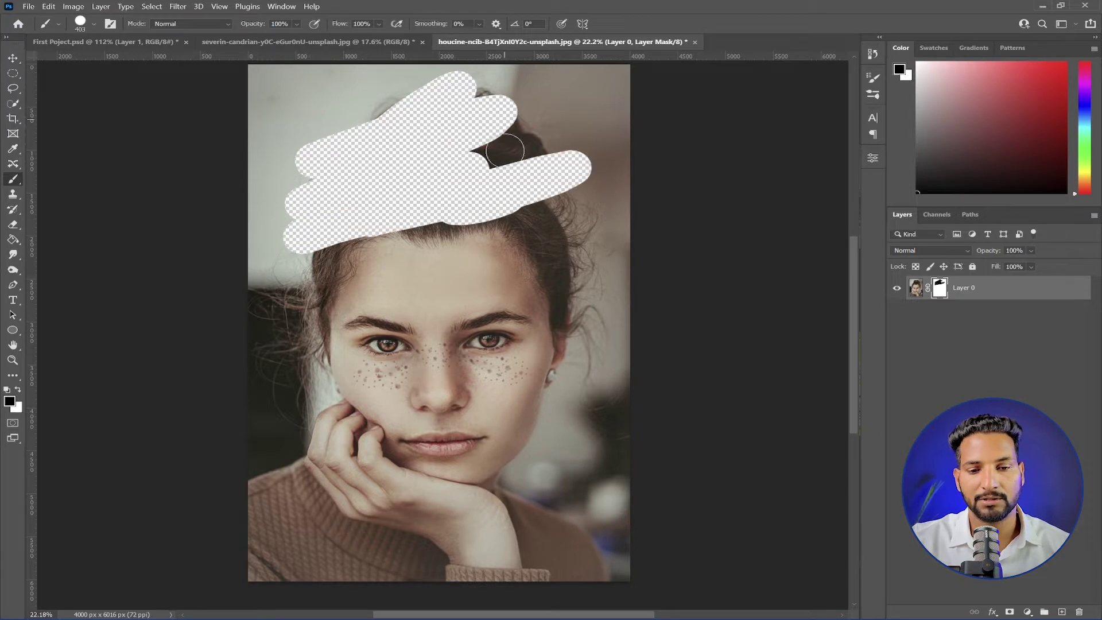
Switch the brush colour to white and paint on the portrait's layer mask to restore the hidden hair
key(v)
key(x)
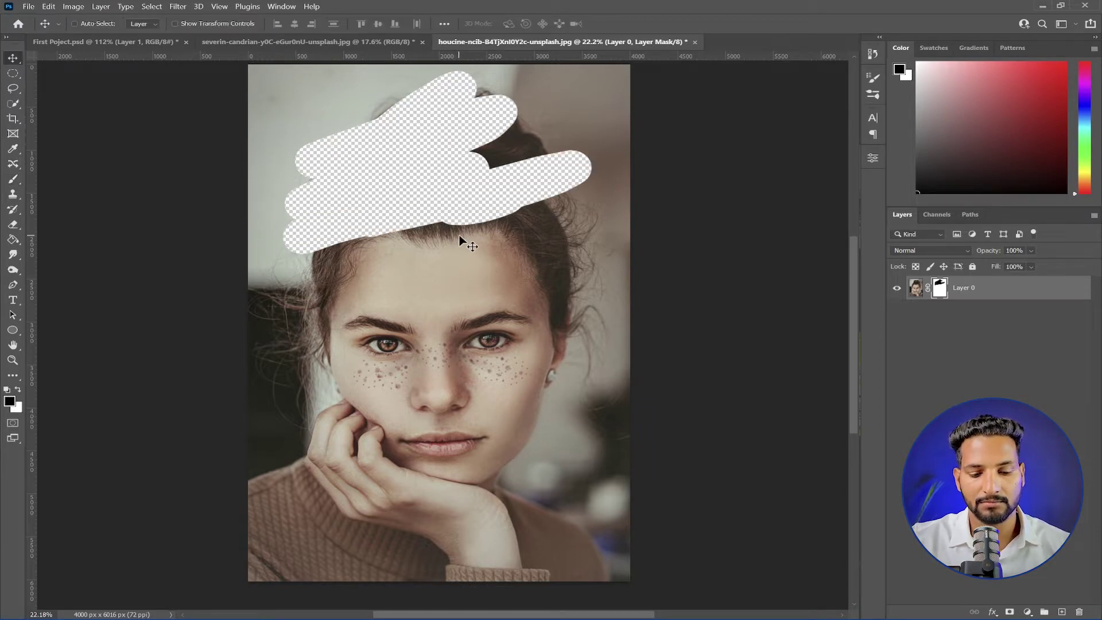
key(b)
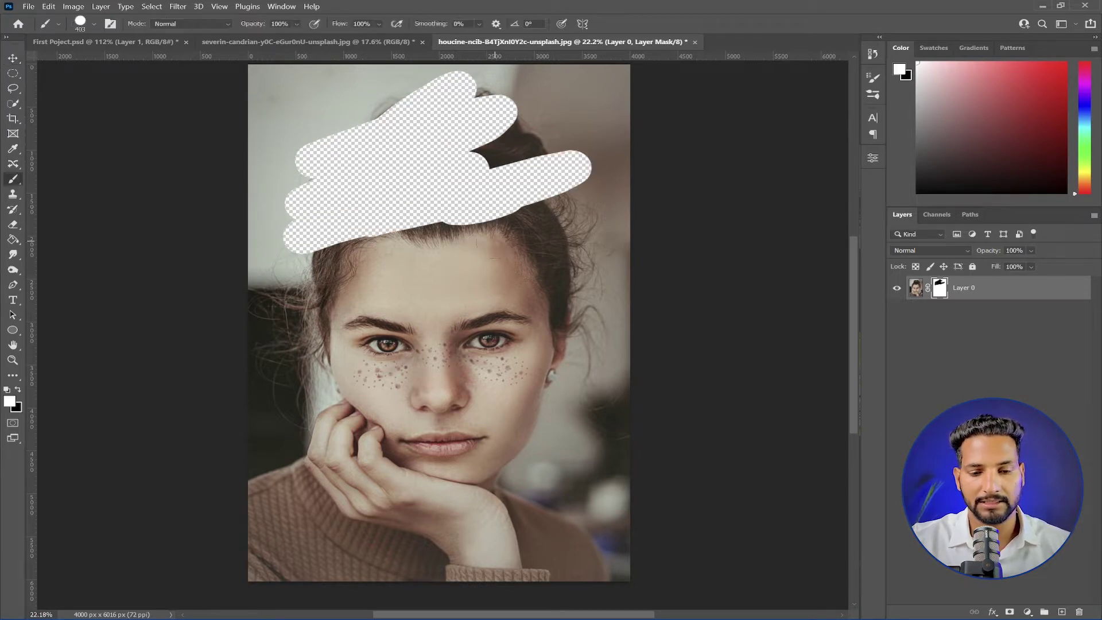
mouse_move(493, 227)
mouse_down()
mouse_move(425, 216)
mouse_move(562, 175)
mouse_move(531, 143)
mouse_move(402, 109)
mouse_move(304, 157)
mouse_move(321, 229)
mouse_move(207, 229)
mouse_move(551, 162)
mouse_up()
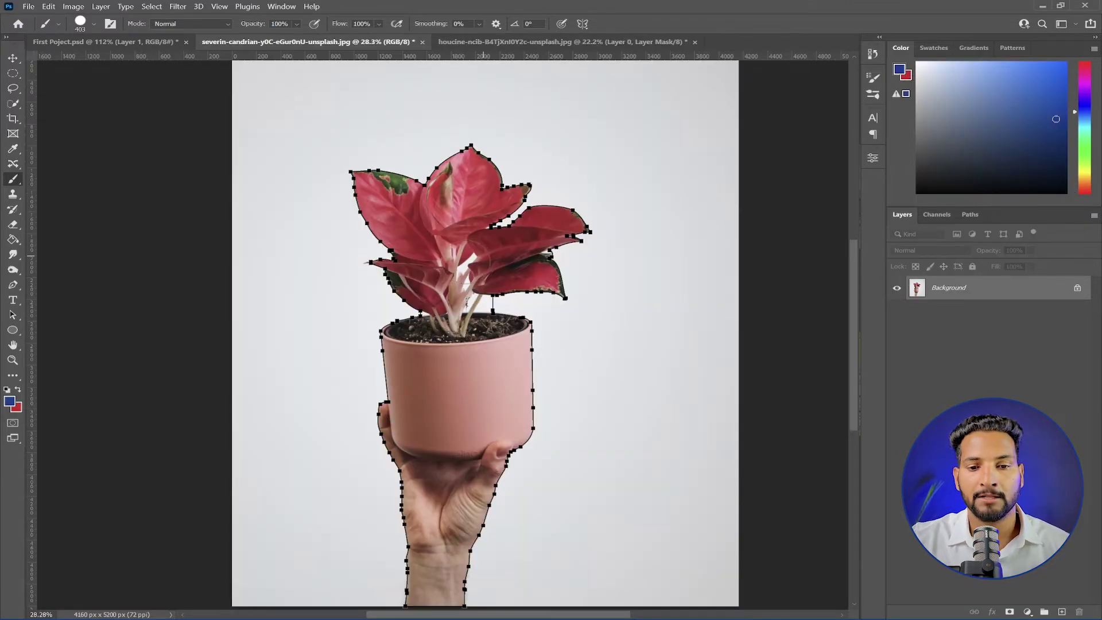
Select the Rectangle tool for the plant image and set its drawing mode to Path
scroll(481, 302, down, 5)
scroll(451, 346, up, 4)
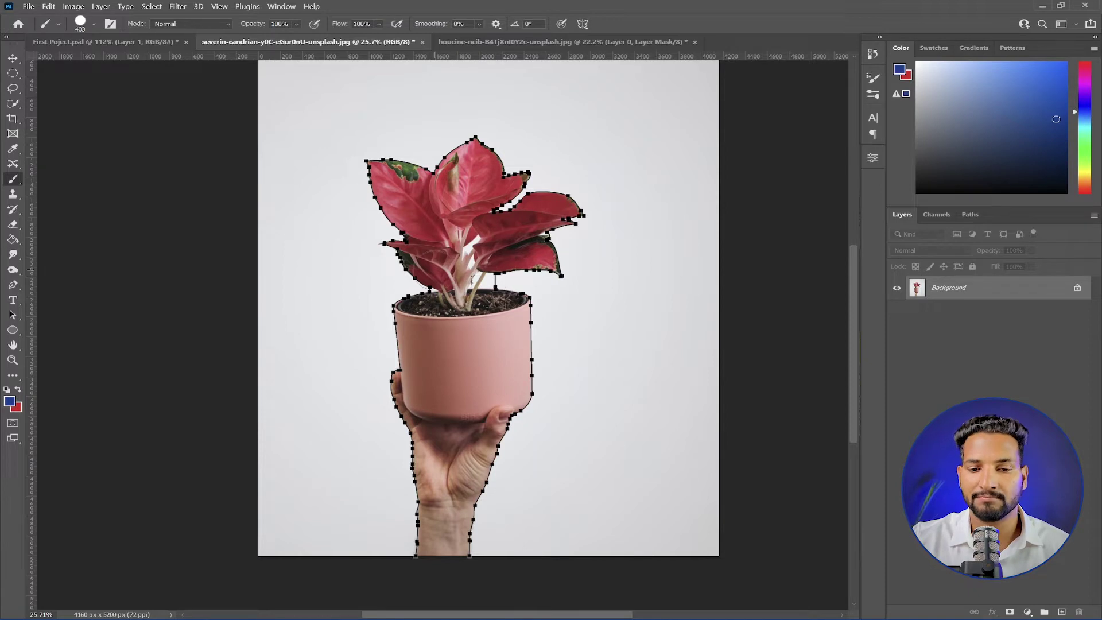
scroll(435, 268, up, 5)
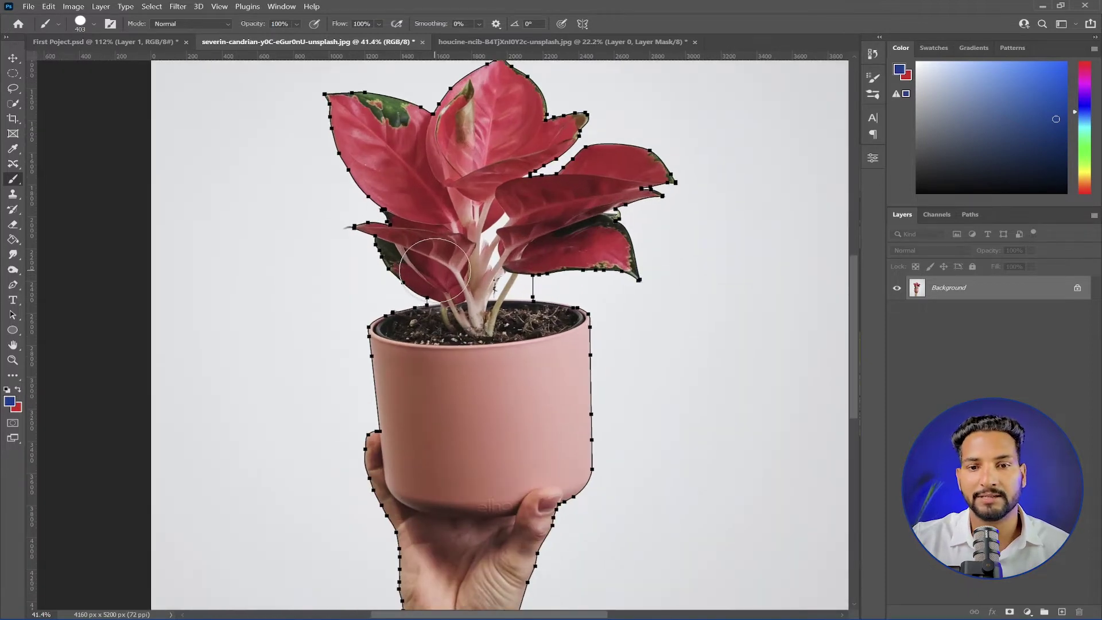
right_click(13, 334)
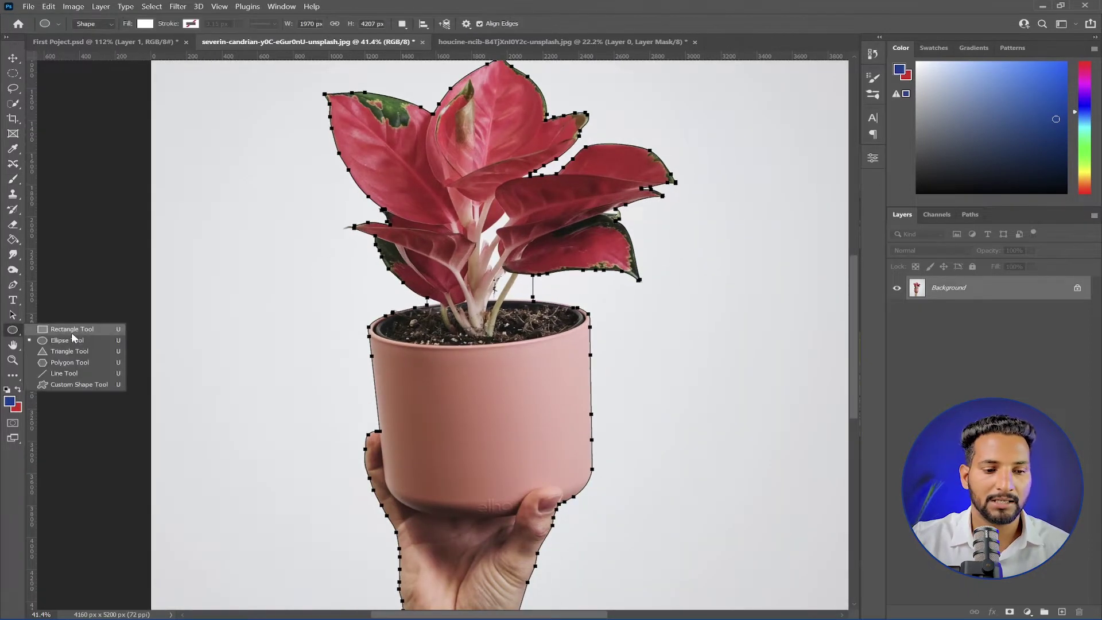
click(58, 329)
click(94, 25)
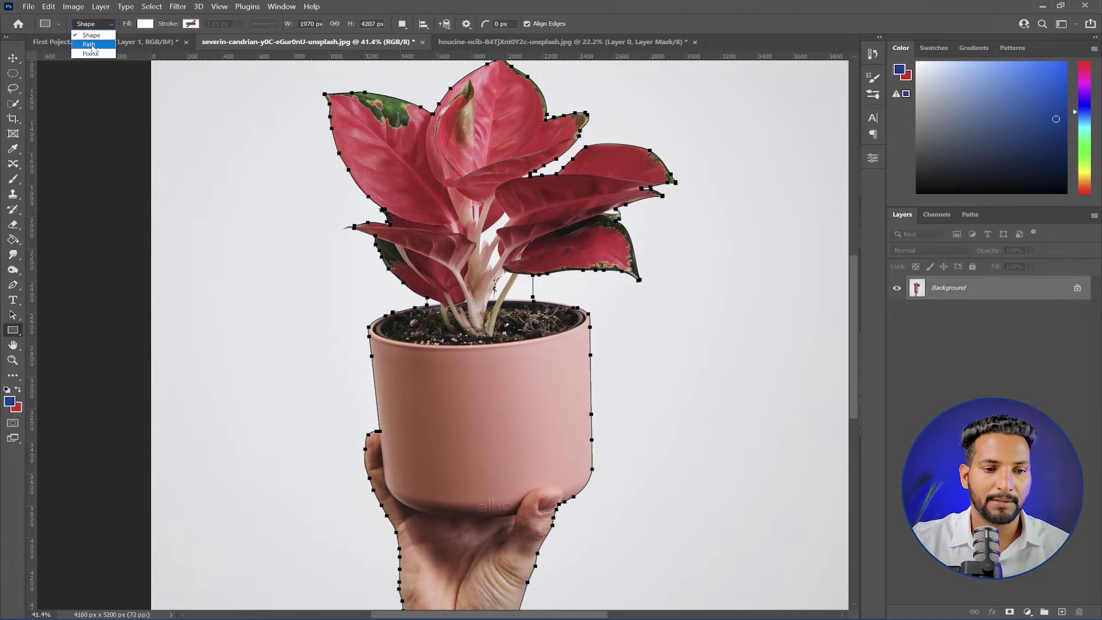
click(88, 37)
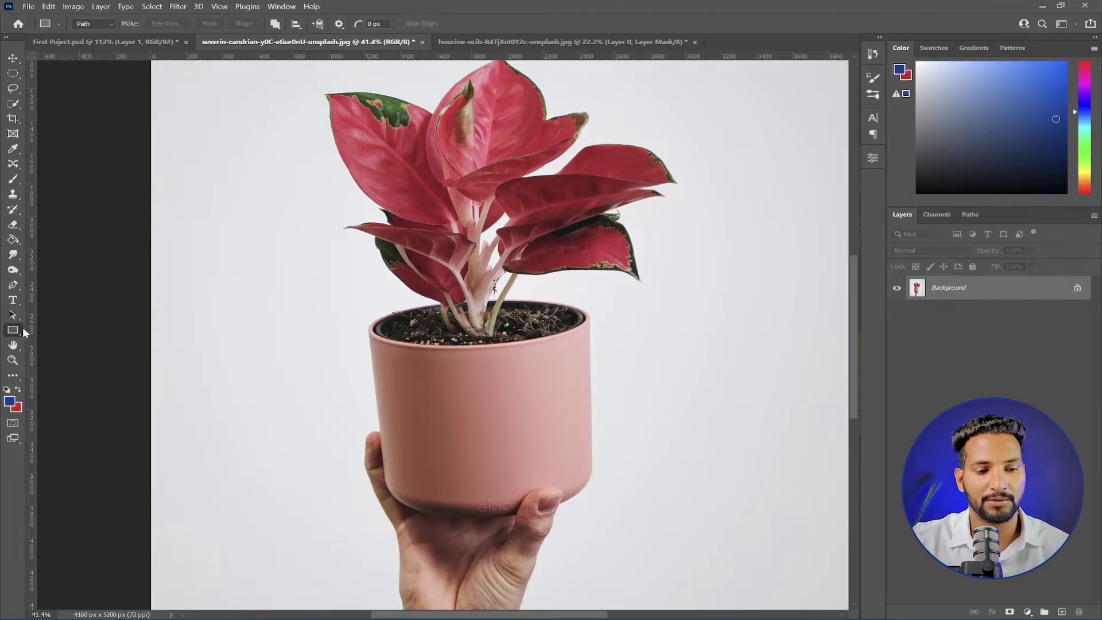
Show the plant and hand outline with the Pen tool and convert the path into a vector mask
click(13, 286)
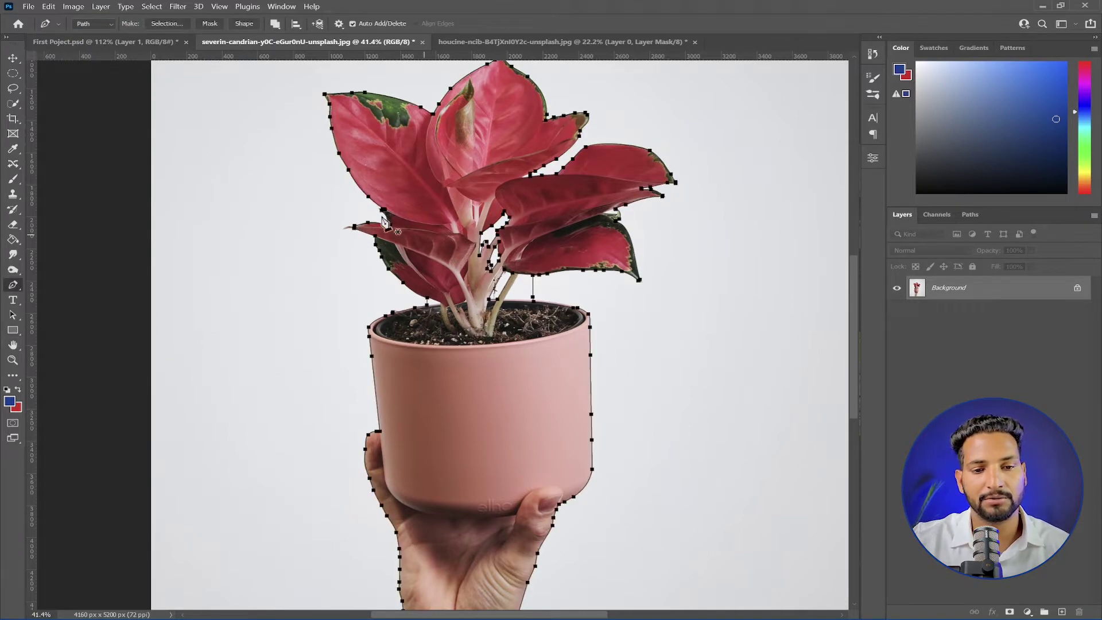
scroll(612, 208, down, 4)
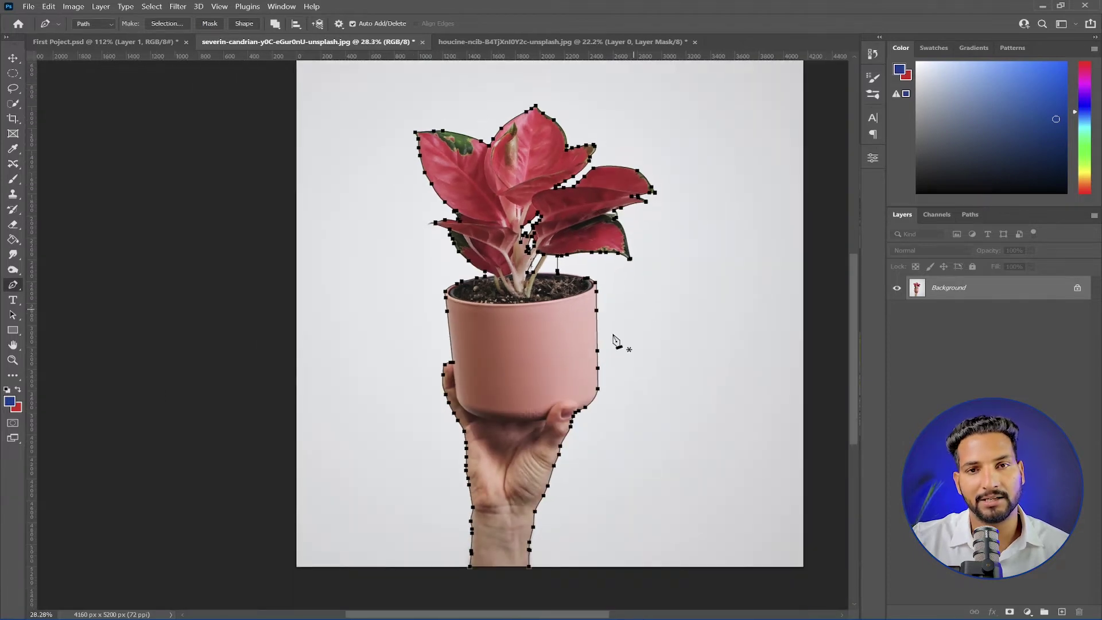
scroll(522, 321, up, 4)
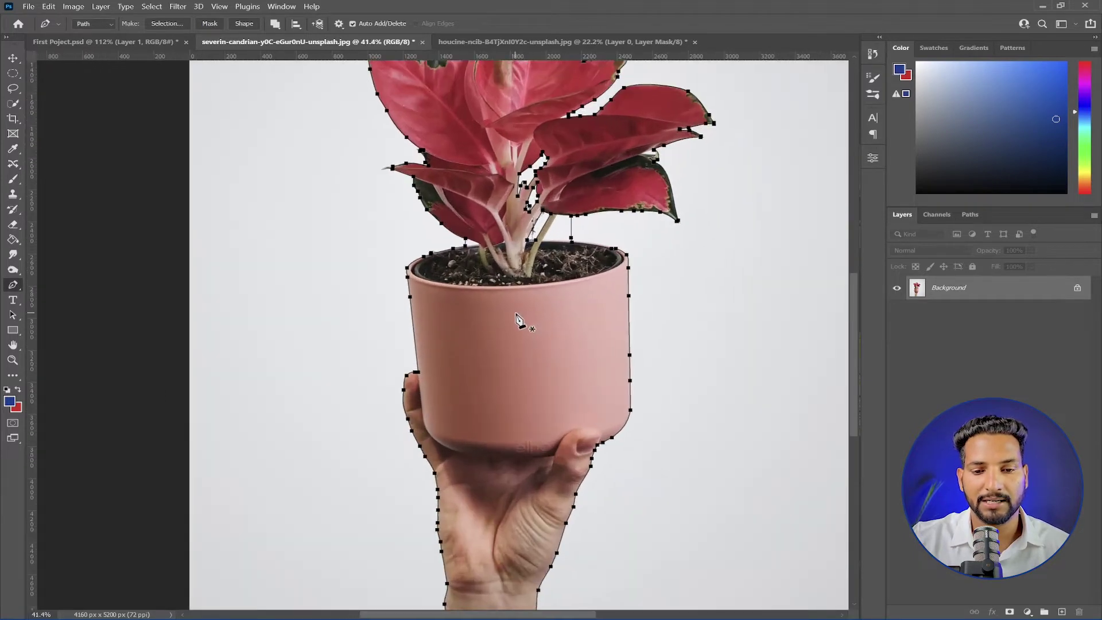
click(210, 25)
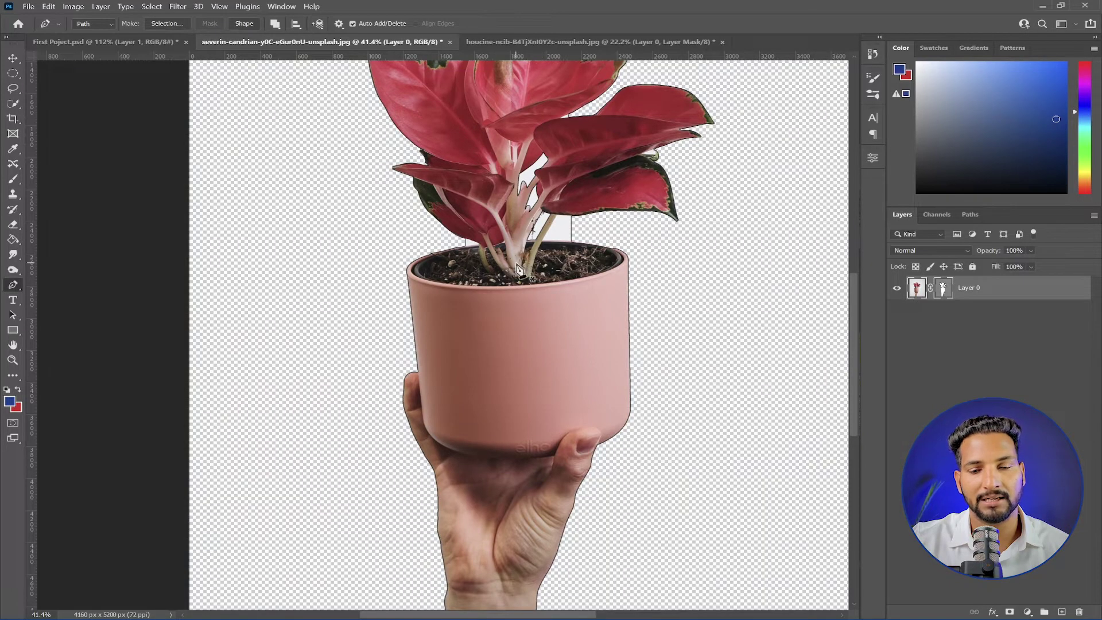
drag(536, 270, 443, 342)
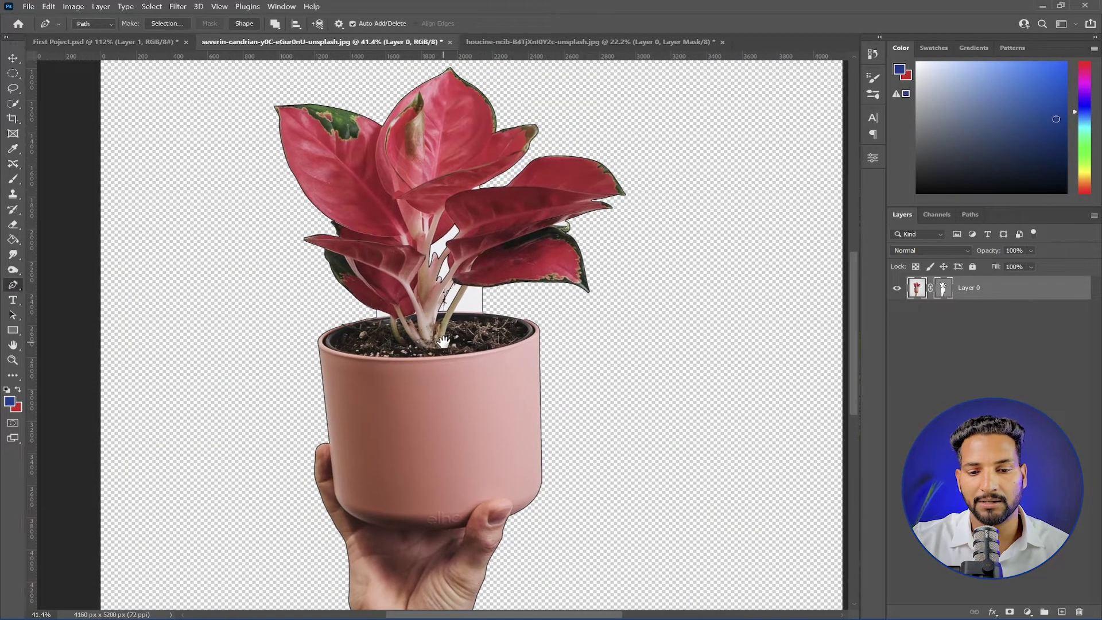
click(943, 288)
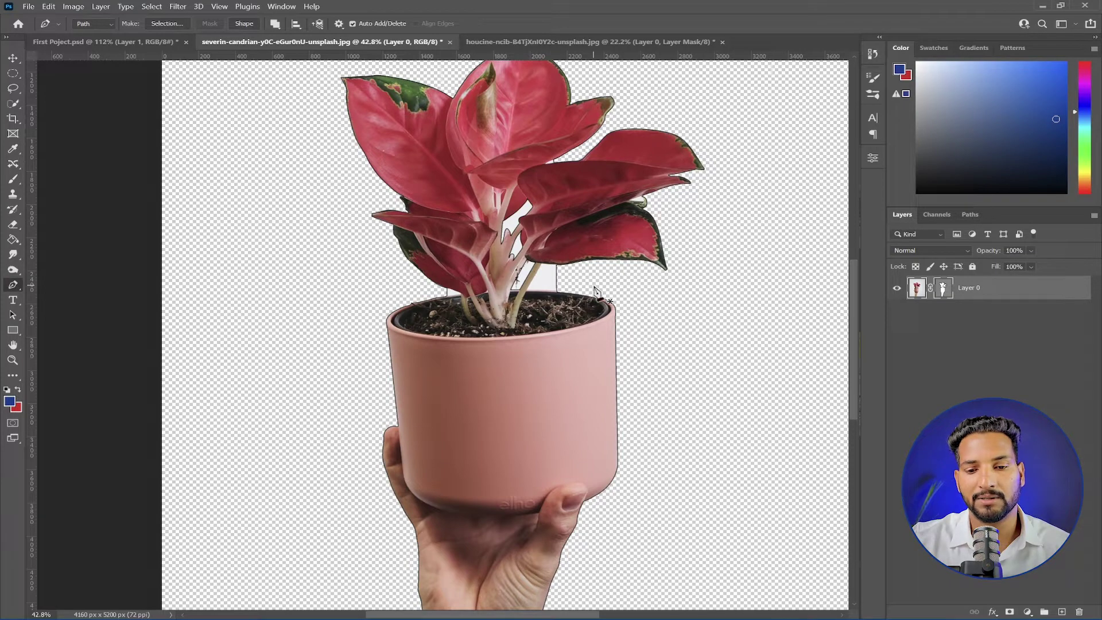
click(946, 291)
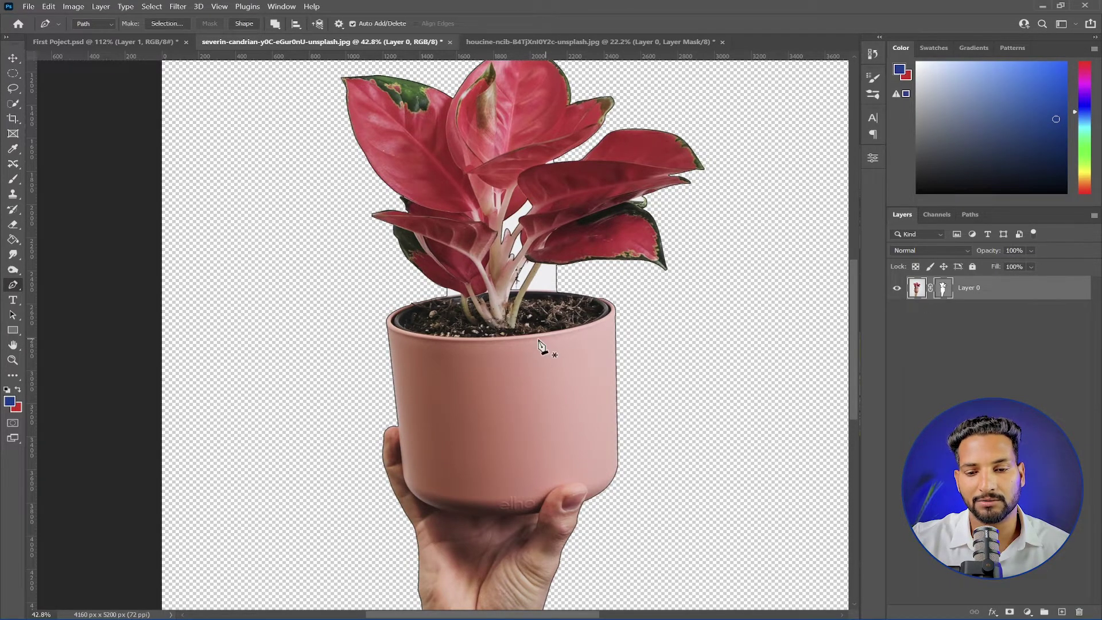
Try to cut out the white gap beside the stem above the pot rim with a Combine Shapes Pen path
scroll(535, 351, up, 5)
scroll(583, 311, up, 2)
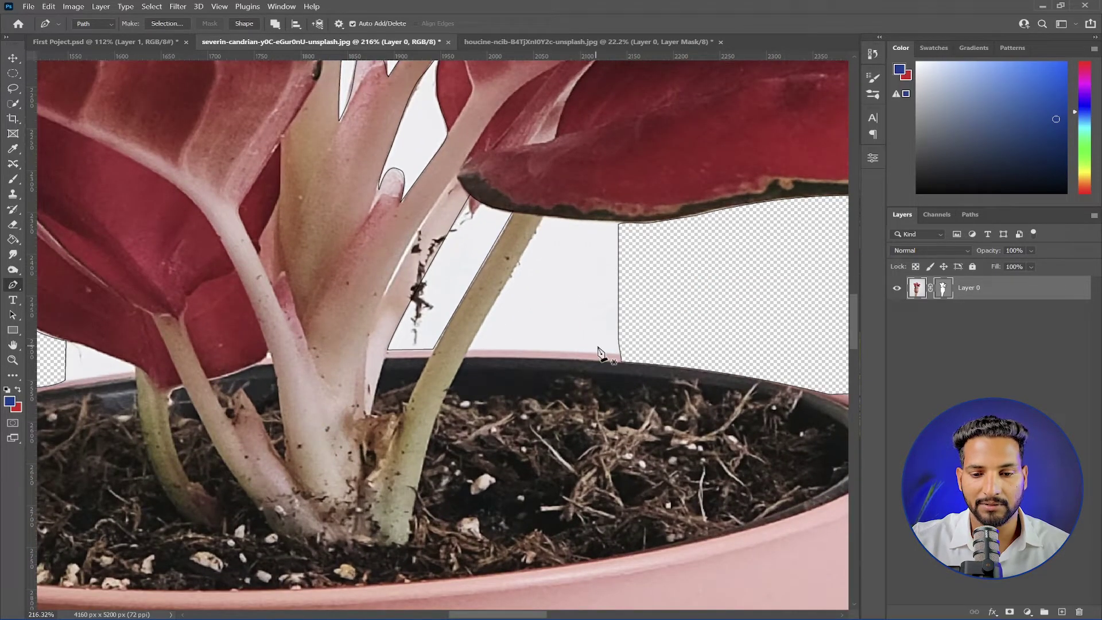
right_click(12, 285)
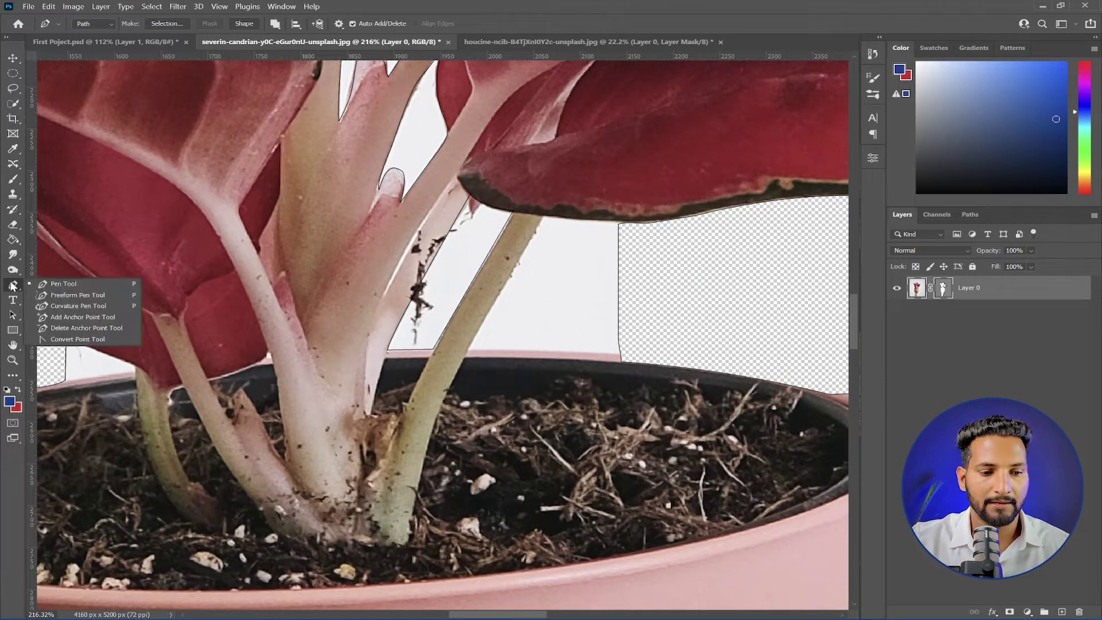
click(58, 285)
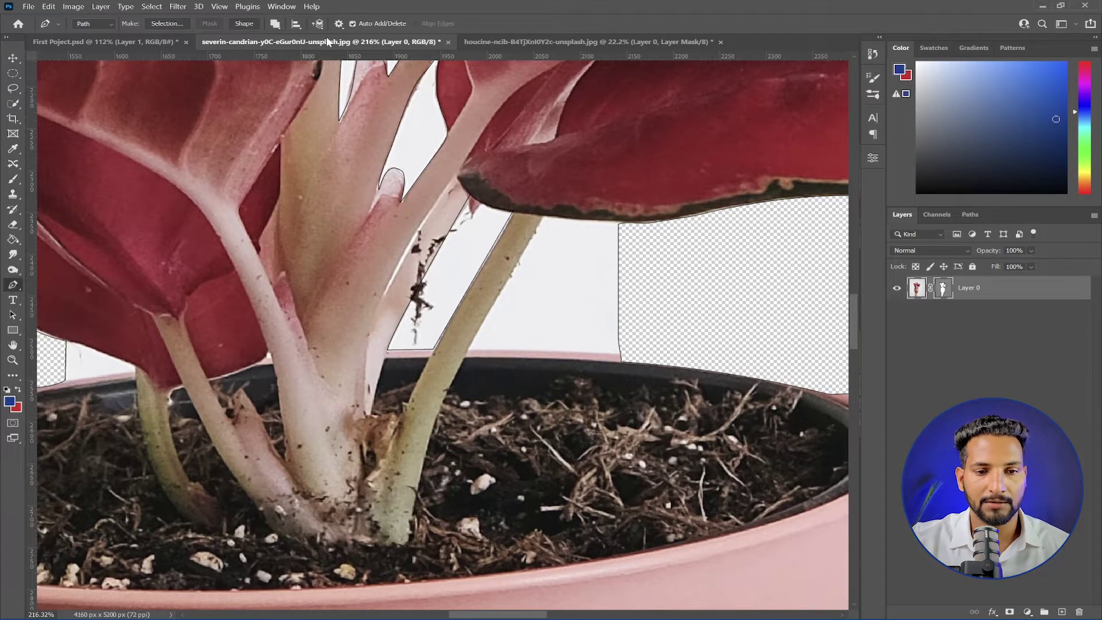
click(274, 24)
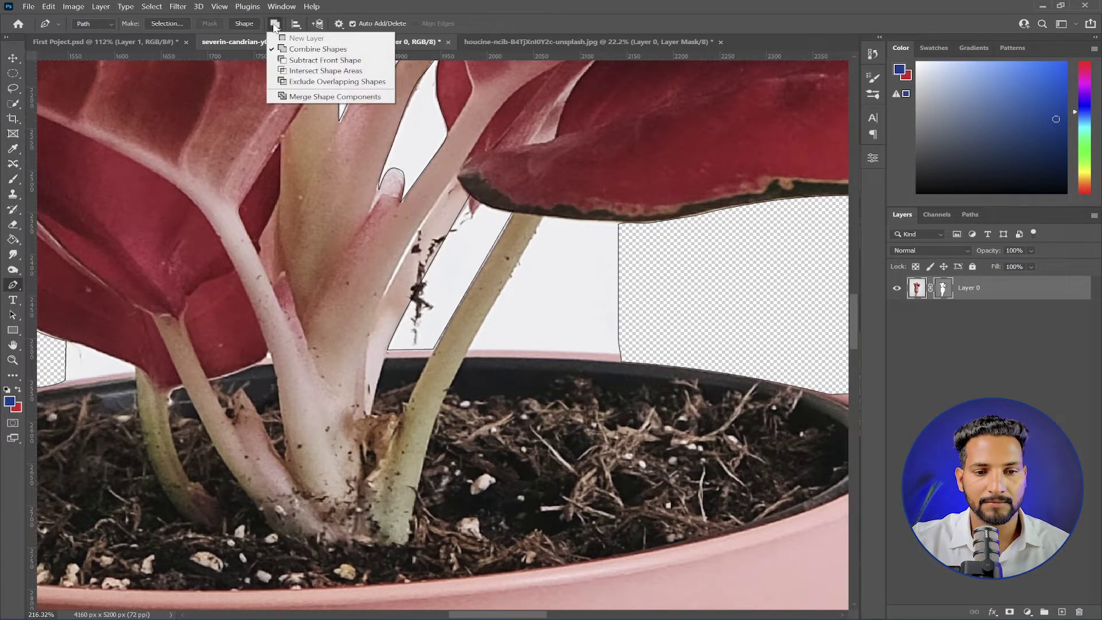
click(299, 50)
scroll(653, 234, up, 2)
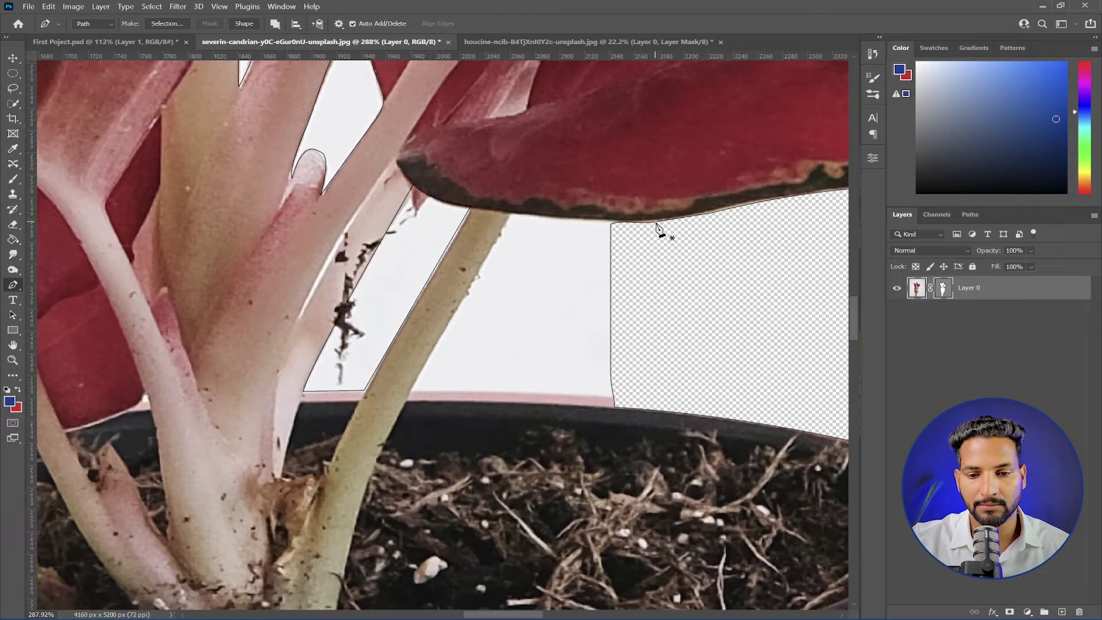
click(510, 215)
click(409, 389)
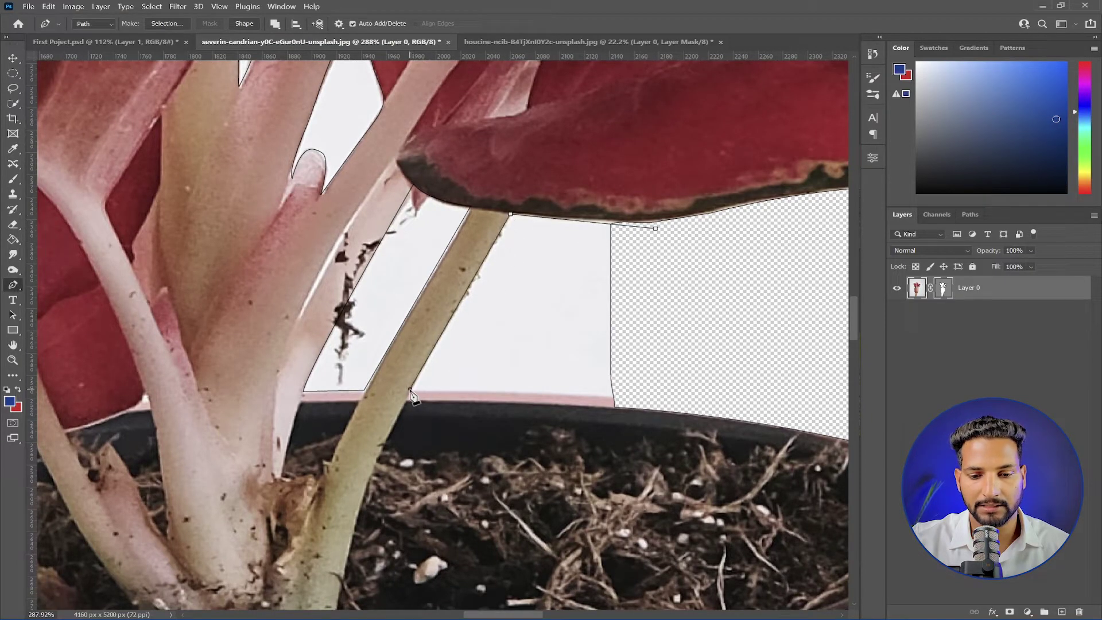
drag(610, 401, 670, 389)
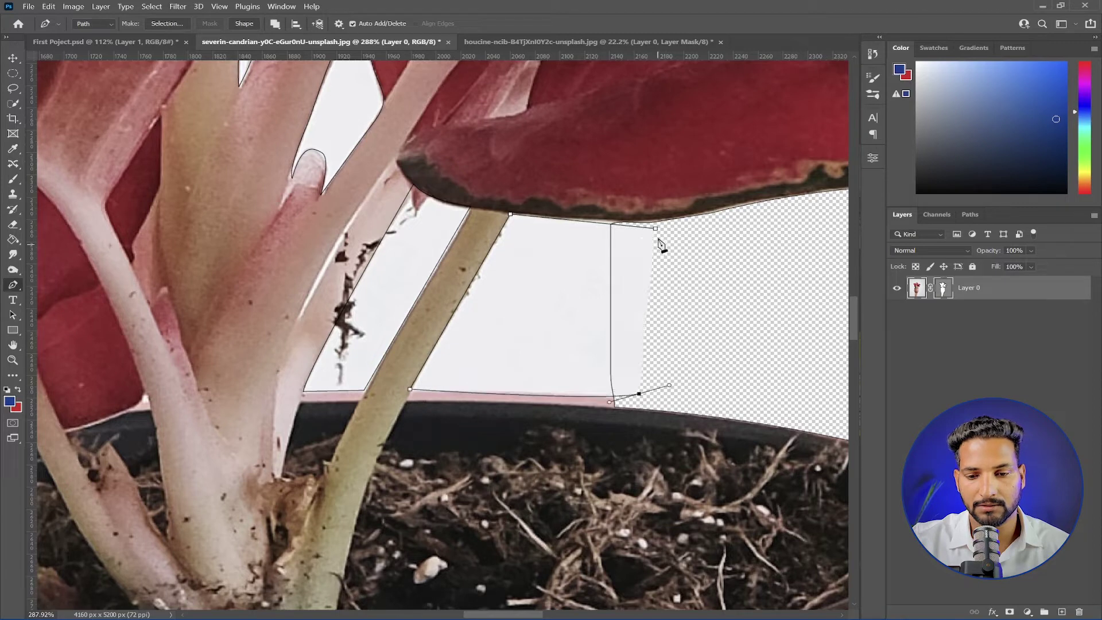
drag(660, 235, 667, 239)
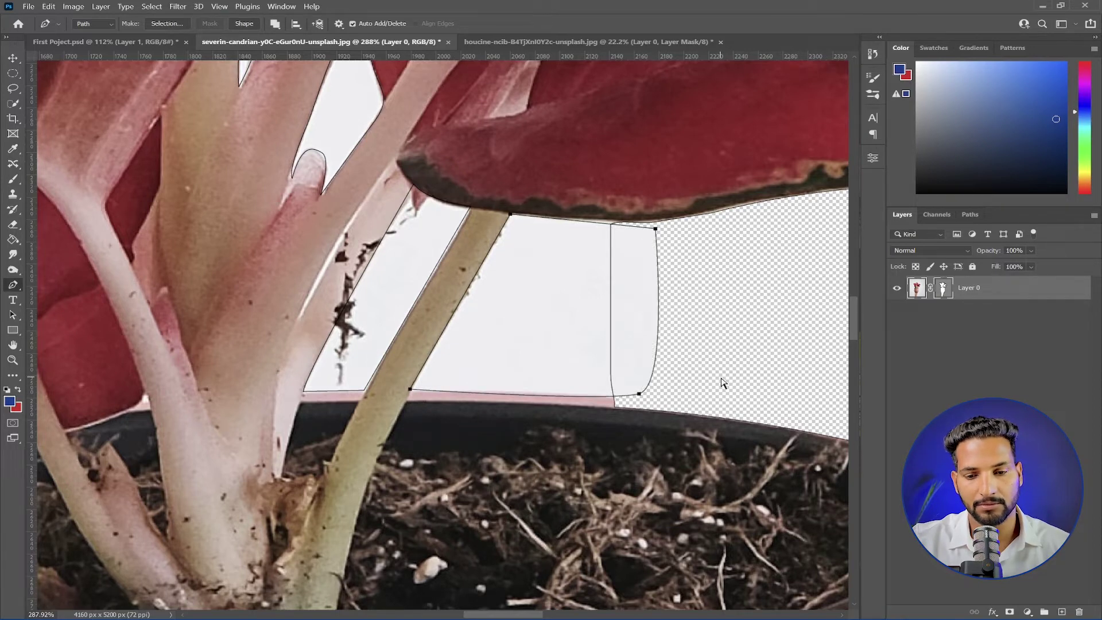
Undo the Combine Shapes path segments drawn around the gap beside the stem
key(ctrl+z)
key(ctrl+z)
key(ctrl+z)
key(ctrl+z)
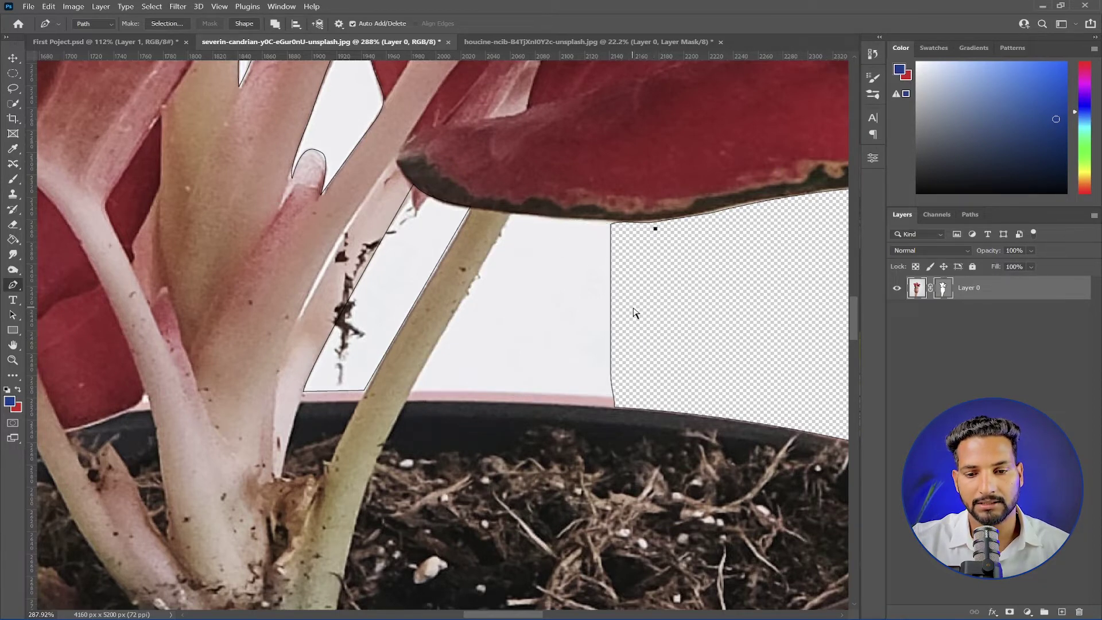
Set the Pen path operation to Subtract Front Shape and cut out the white gap between the thin green stem and the masked background
click(275, 26)
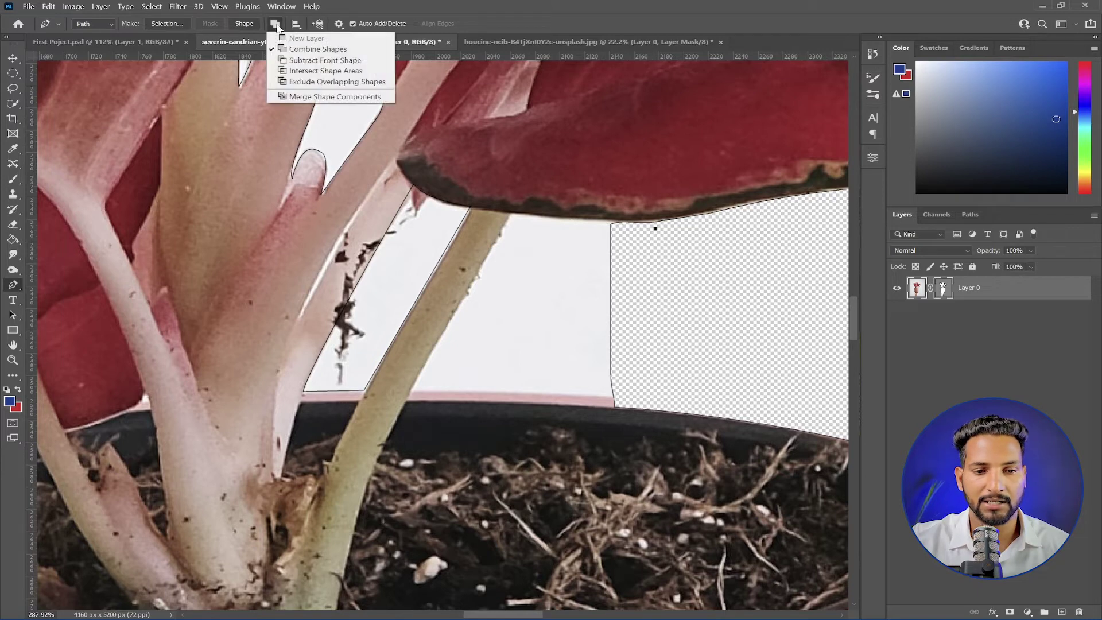
click(294, 61)
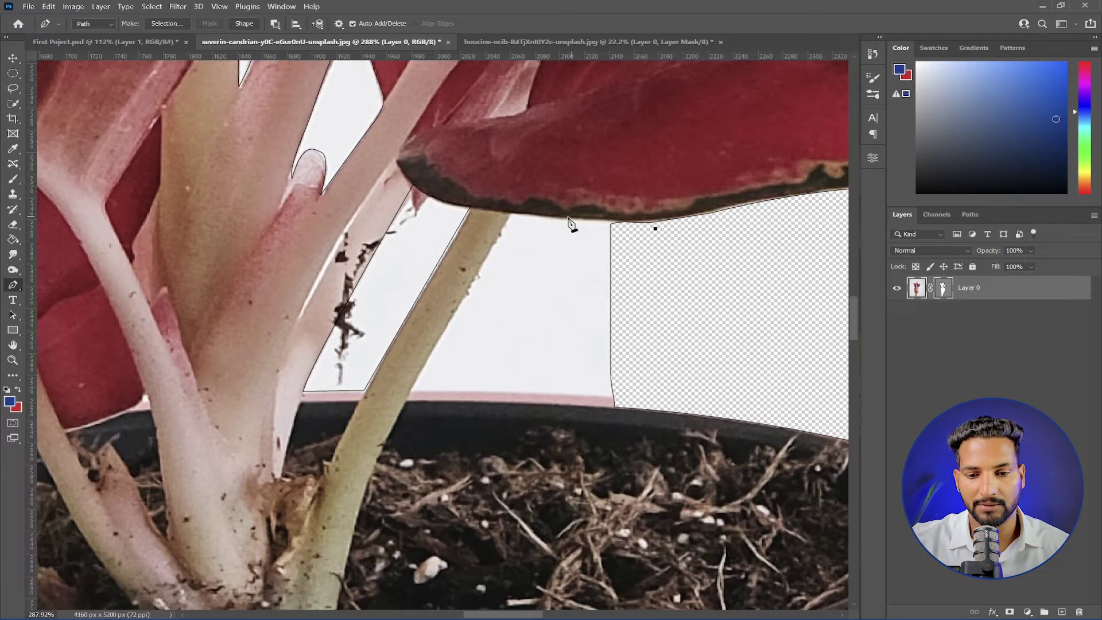
click(410, 387)
click(653, 397)
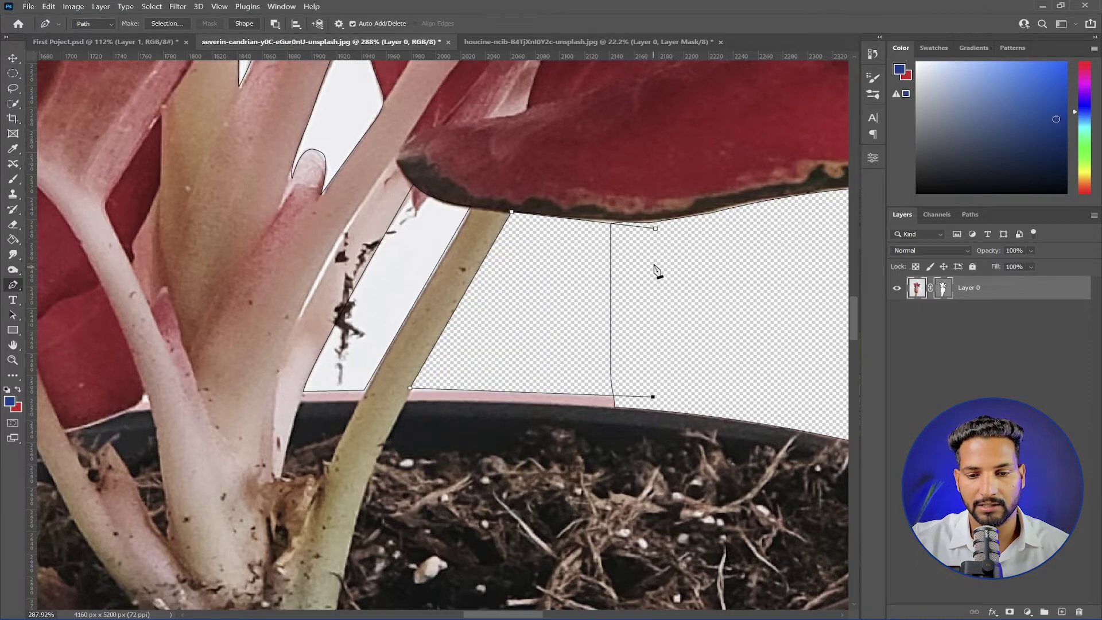
click(655, 229)
Subtract the narrow white gap between the thin green stem and the neighbouring pink stem above the pot rim with a Pen path
scroll(625, 281, down, 5)
scroll(572, 265, up, 4)
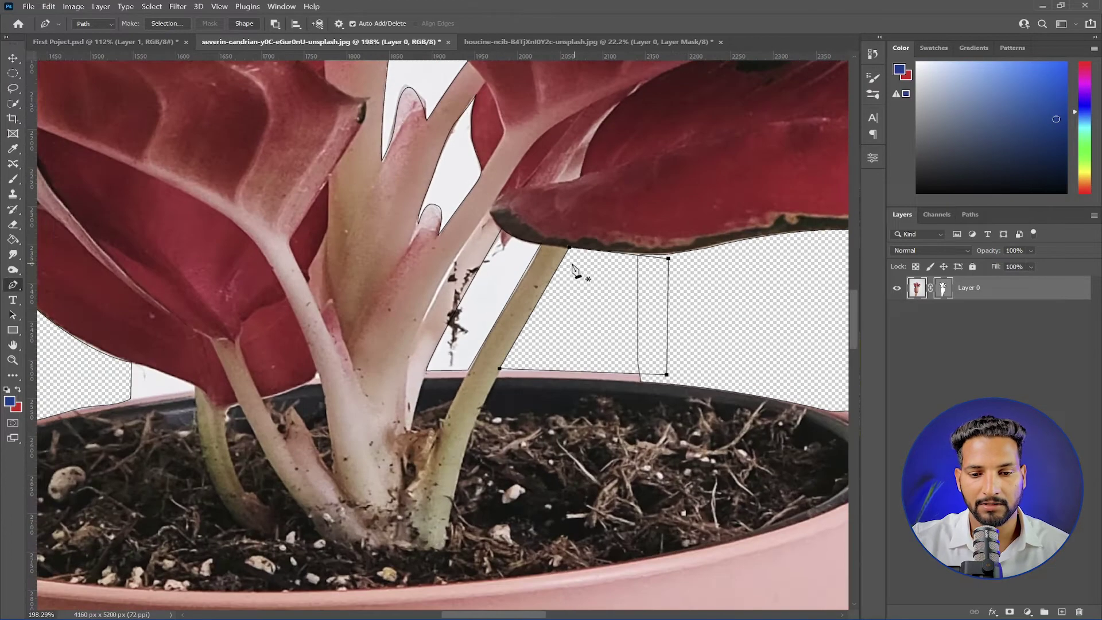
click(492, 216)
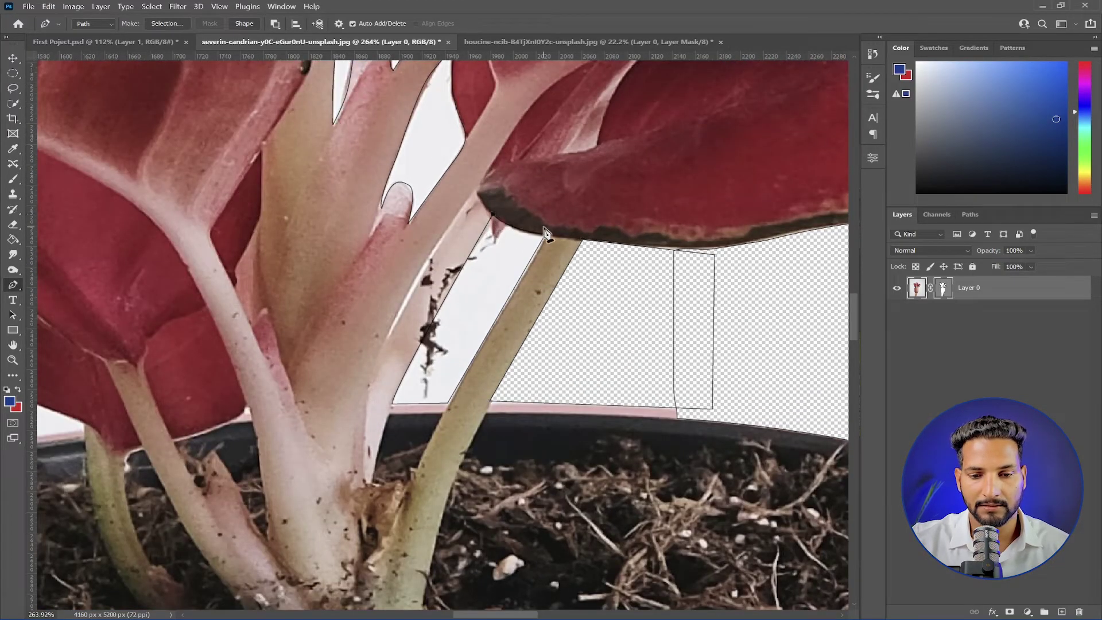
drag(545, 236, 565, 232)
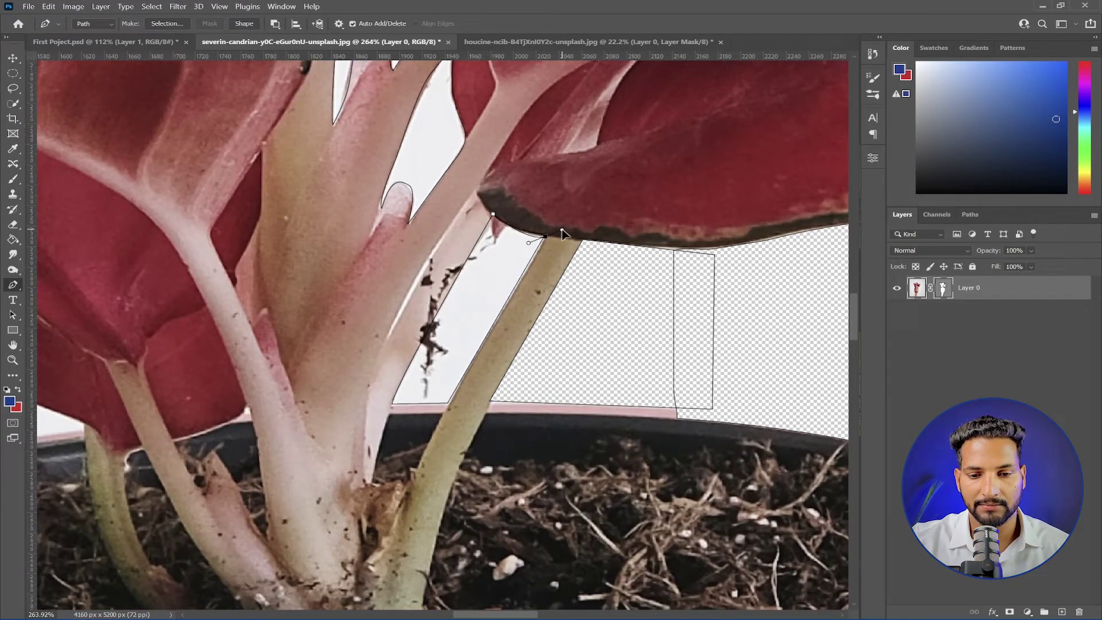
click(449, 403)
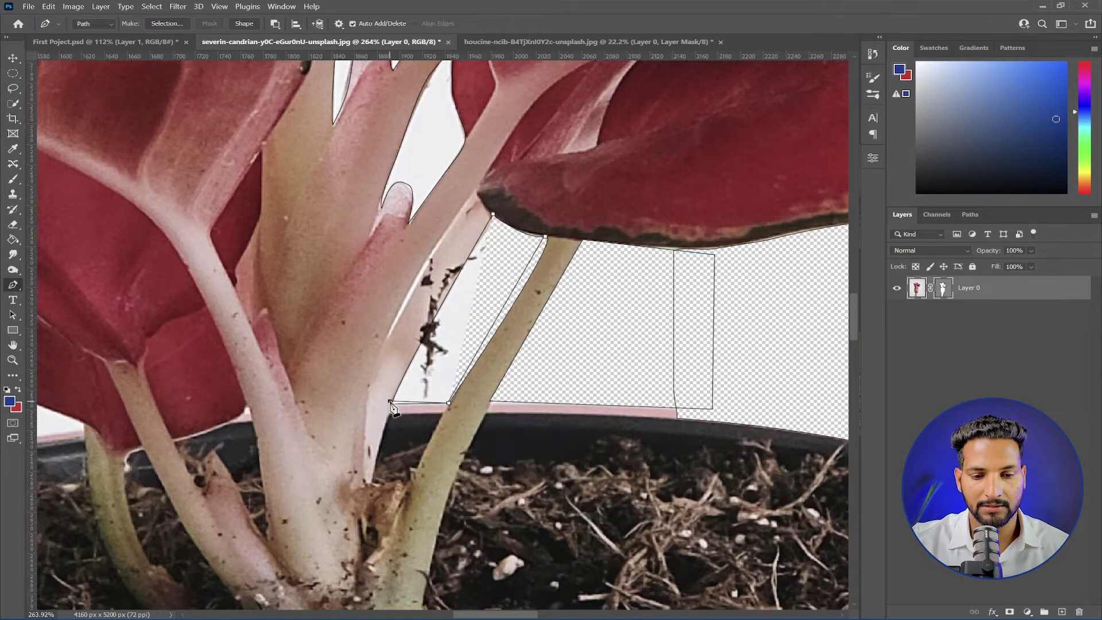
Cut out the white gap between the two upper stems, above the small pink bud, with a closed curved Pen path
scroll(580, 298, down, 3)
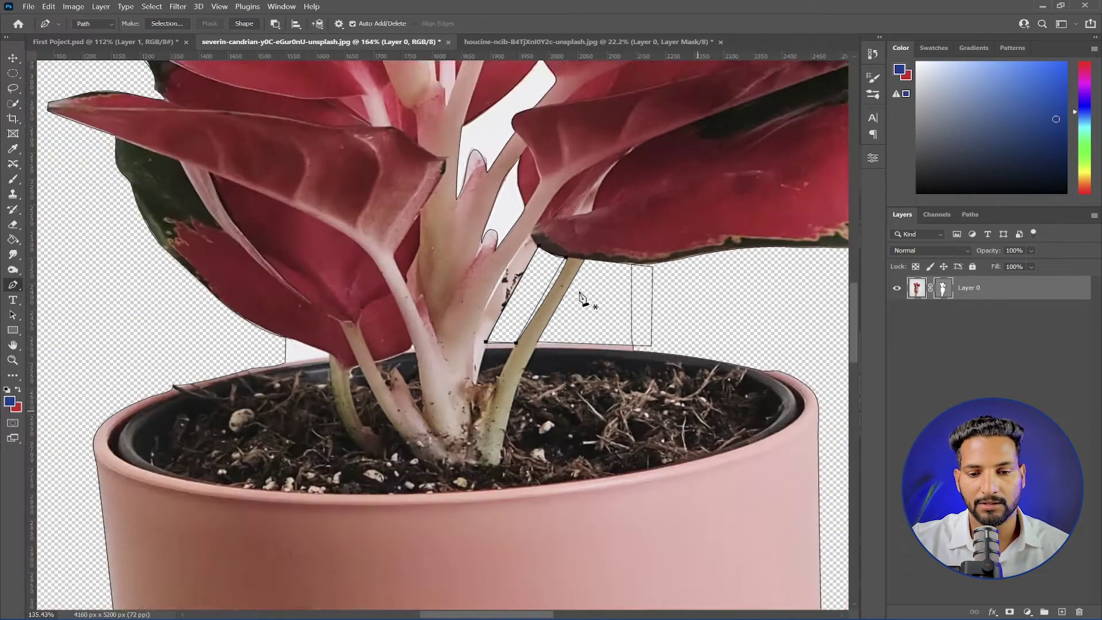
scroll(467, 185, up, 5)
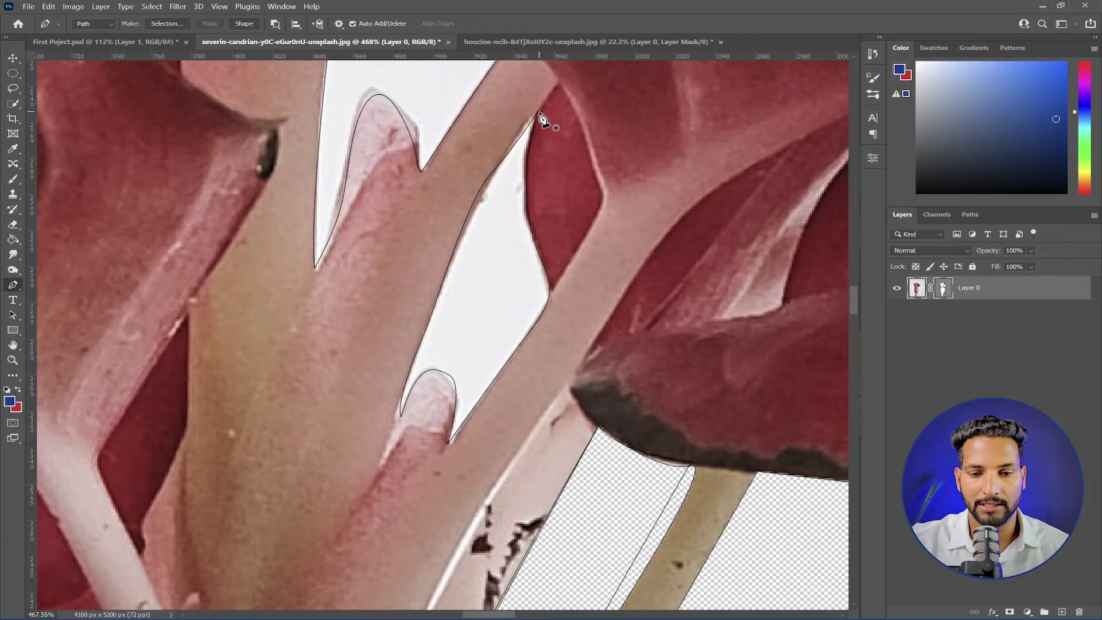
click(539, 112)
drag(539, 257, 565, 299)
click(521, 335)
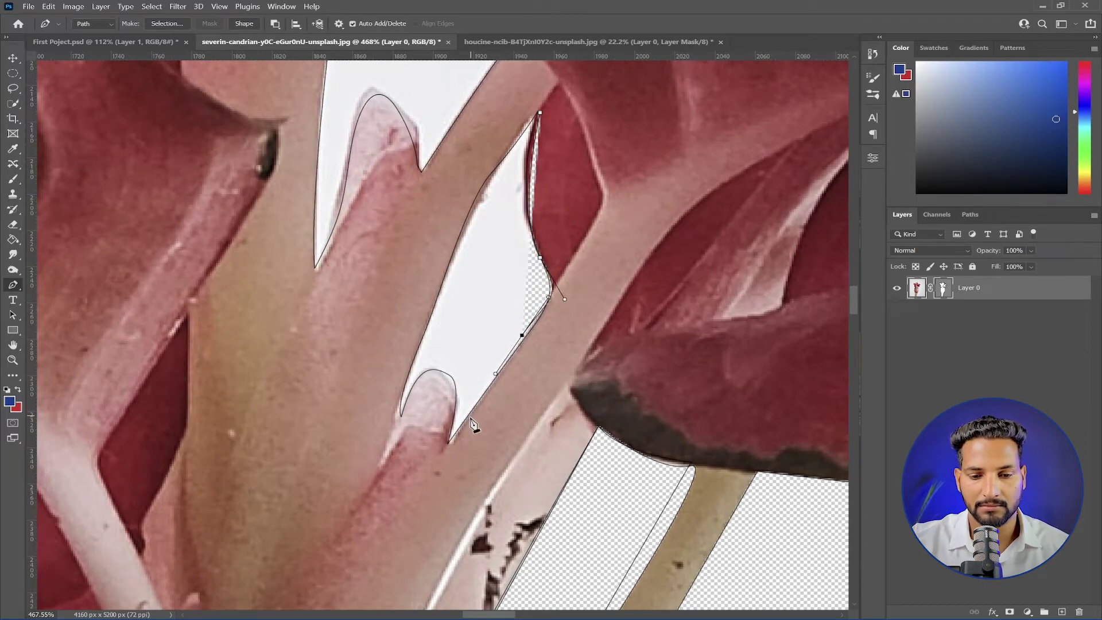
click(447, 439)
click(401, 414)
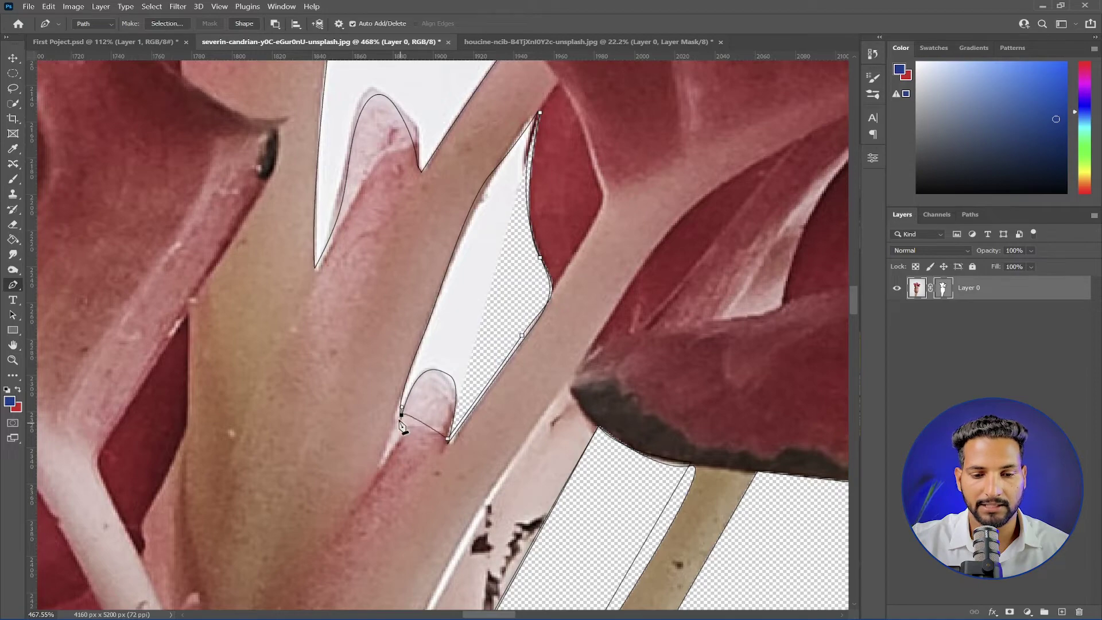
drag(539, 113, 529, 201)
Reshape the vector mask path along the brownish-green tip of the upper right leaf to follow its edge
scroll(492, 290, down, 12)
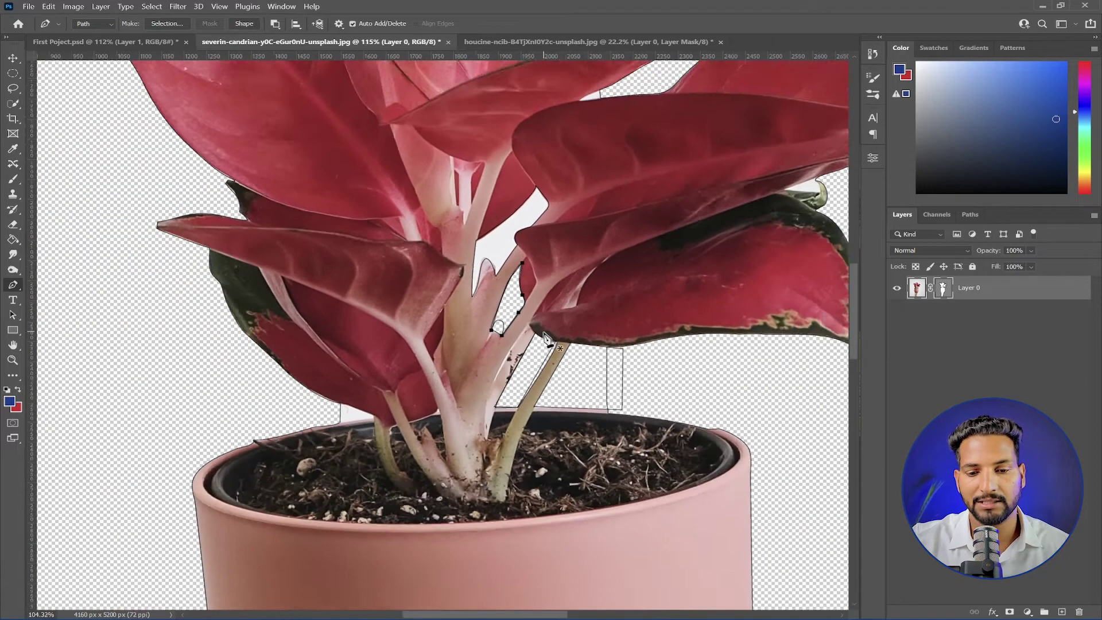
scroll(579, 353, up, 5)
scroll(591, 367, down, 4)
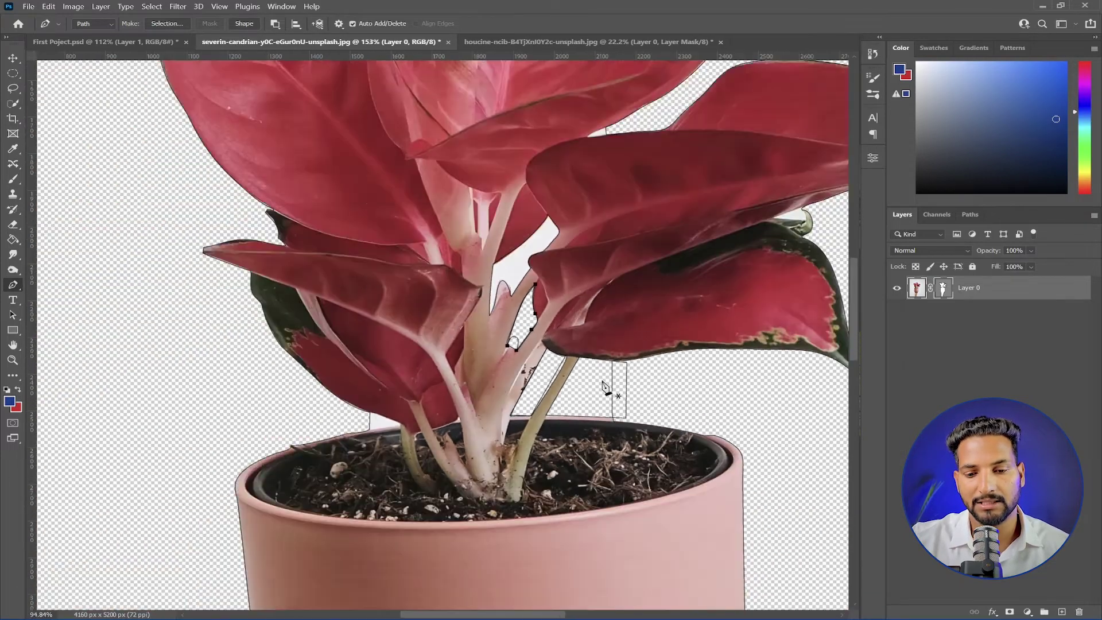
scroll(607, 214, up, 4)
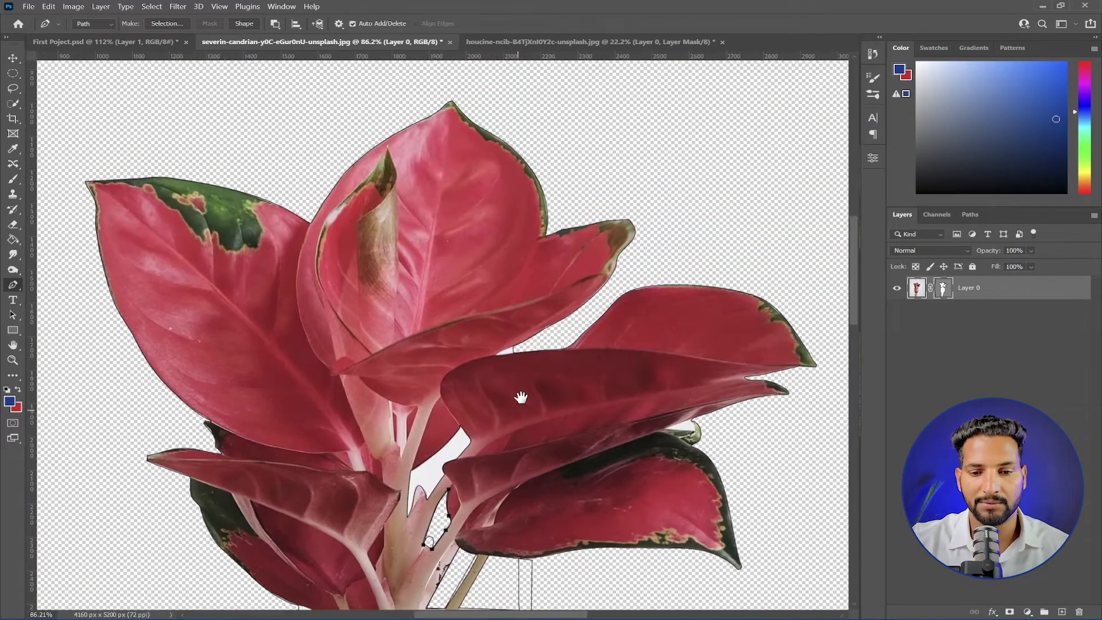
scroll(753, 176, up, 1)
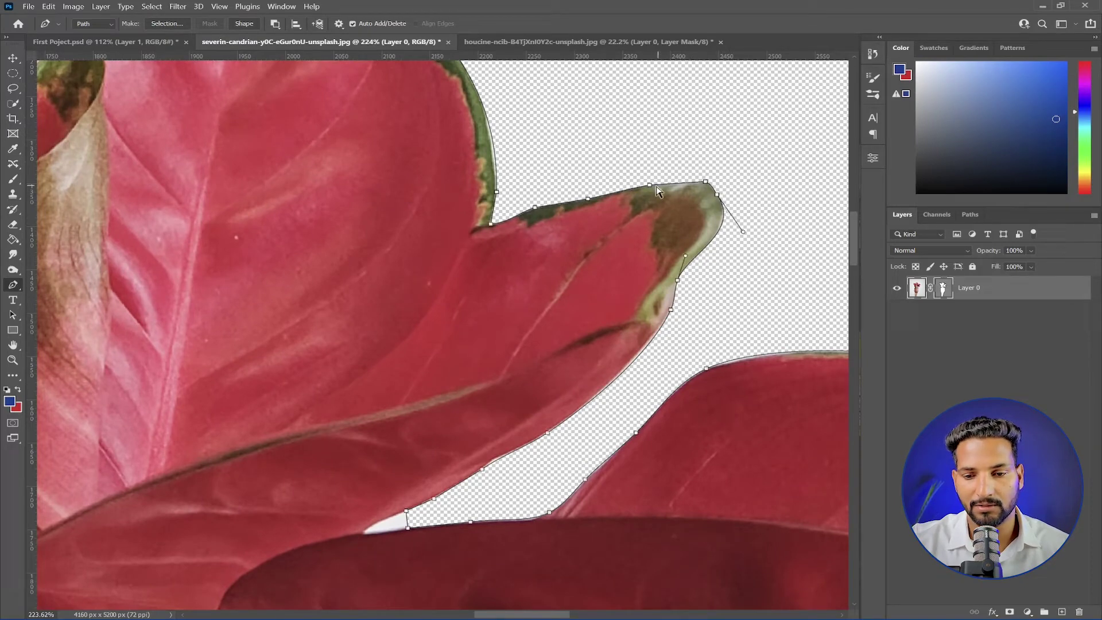
drag(650, 187, 708, 189)
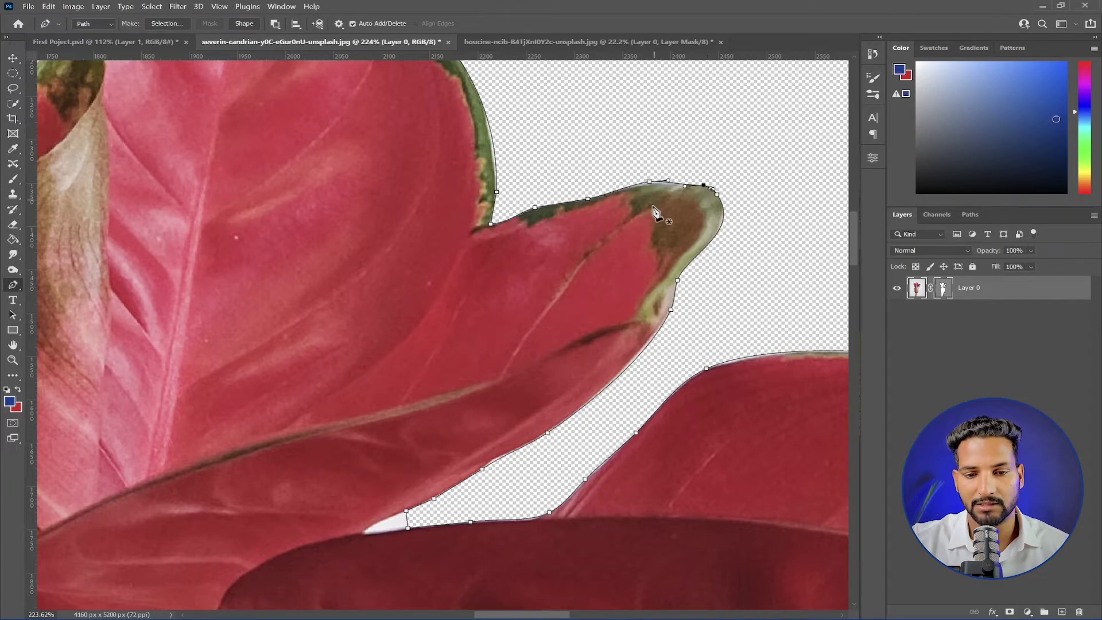
Round the vector mask path around the tip of the pointed lower-left leaf and tighten the curve along its upper edge
scroll(707, 190, down, 10)
scroll(304, 468, up, 8)
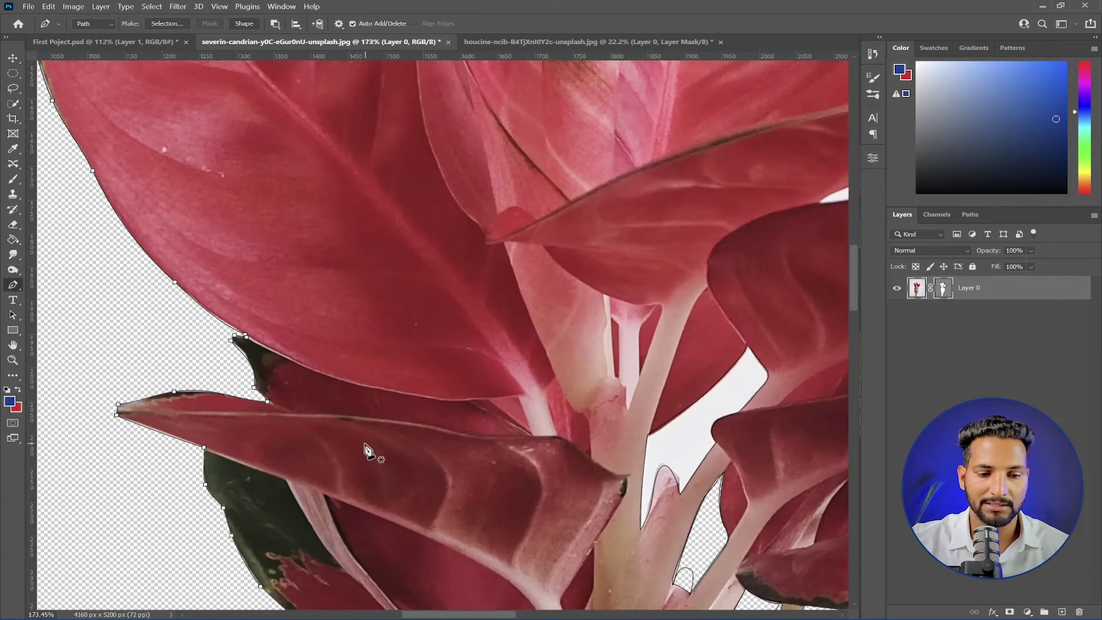
scroll(347, 450, up, 3)
scroll(131, 357, up, 2)
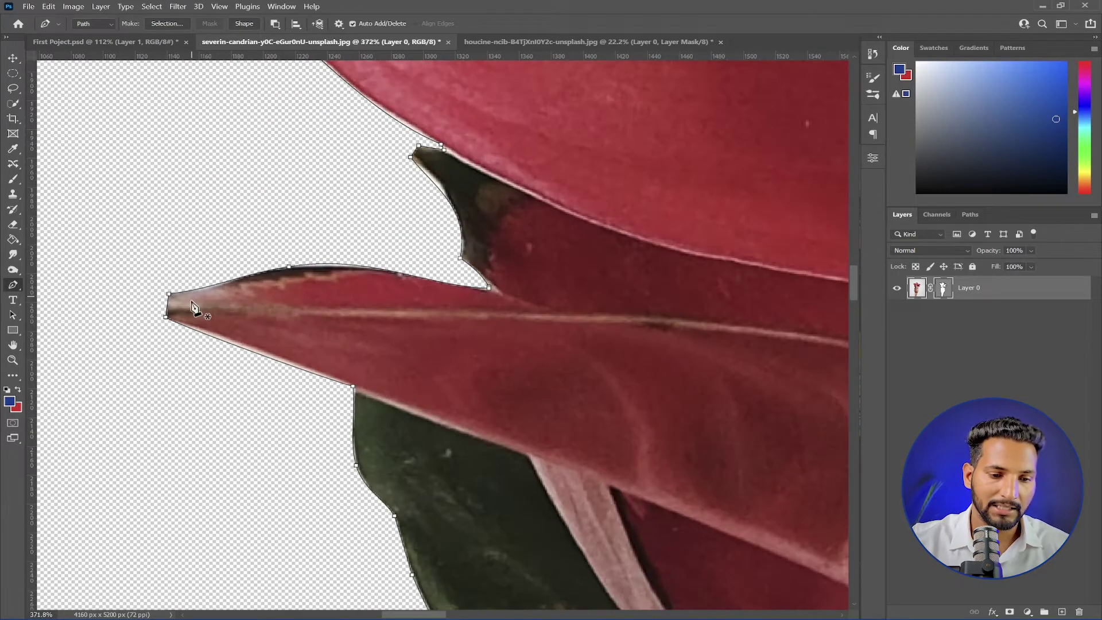
drag(165, 318, 137, 314)
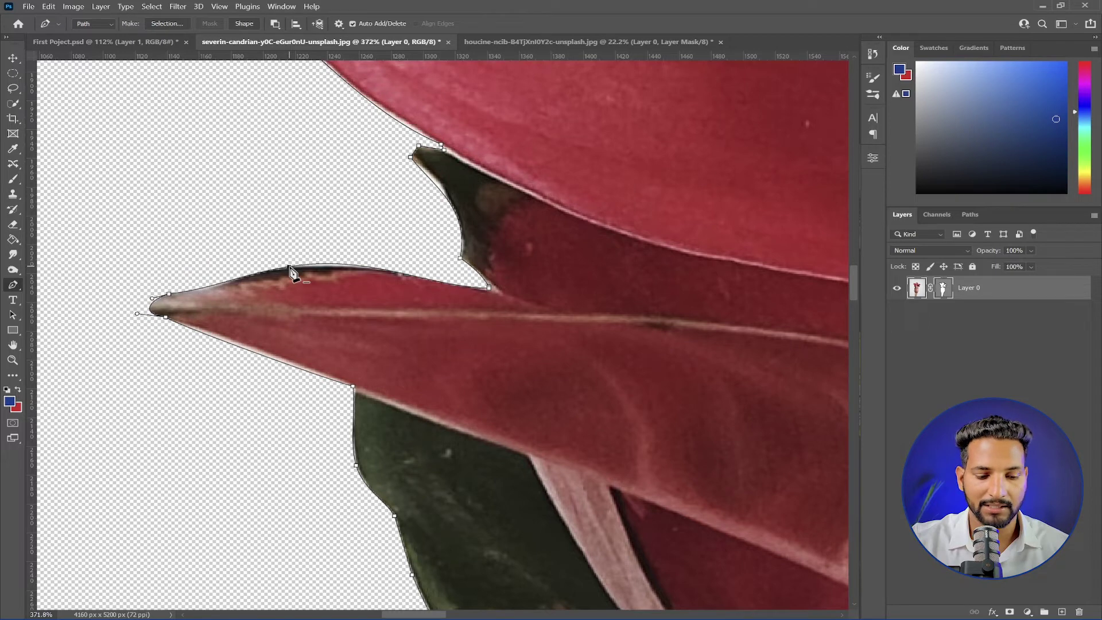
scroll(309, 264, up, 4)
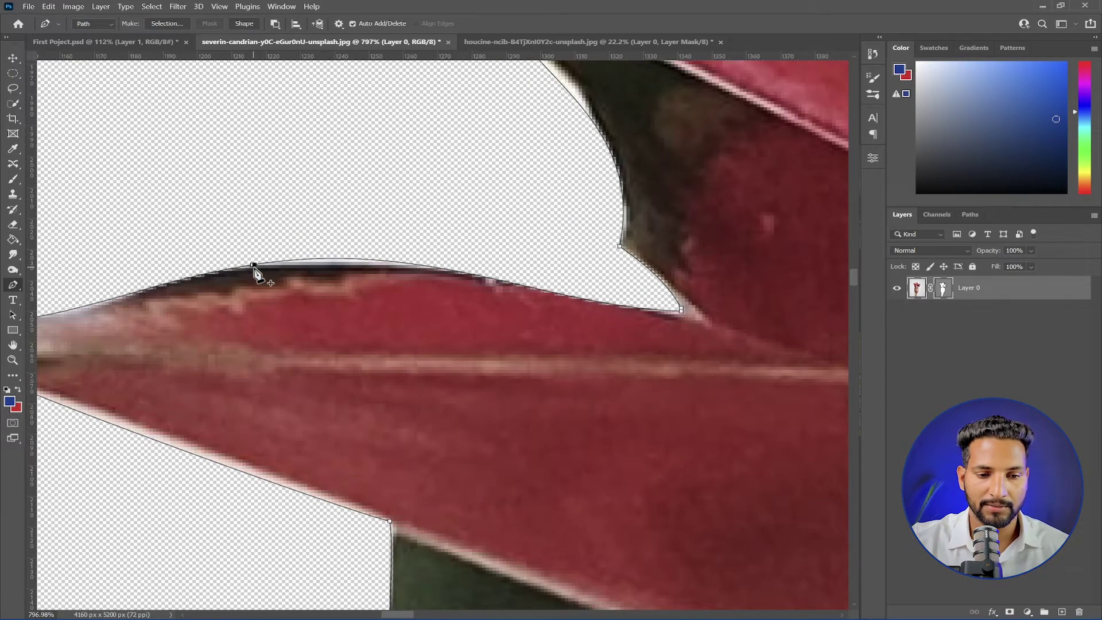
drag(254, 265, 433, 241)
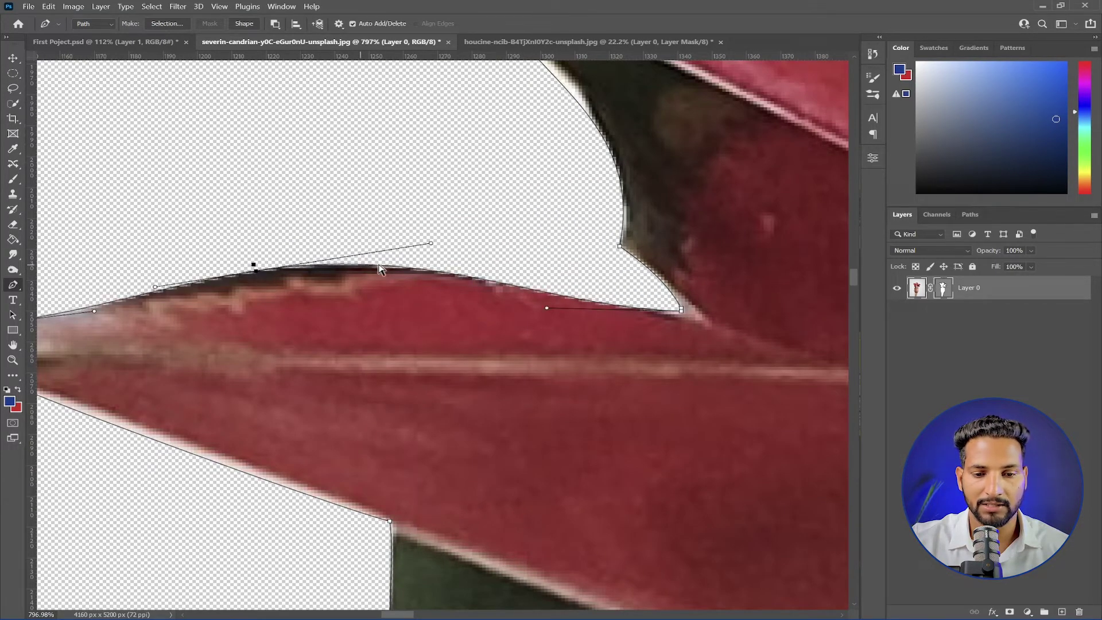
Refine the path's anchor points in the notch between the pointed left leaf and the dark green leaf behind it
scroll(474, 265, down, 5)
scroll(531, 273, up, 5)
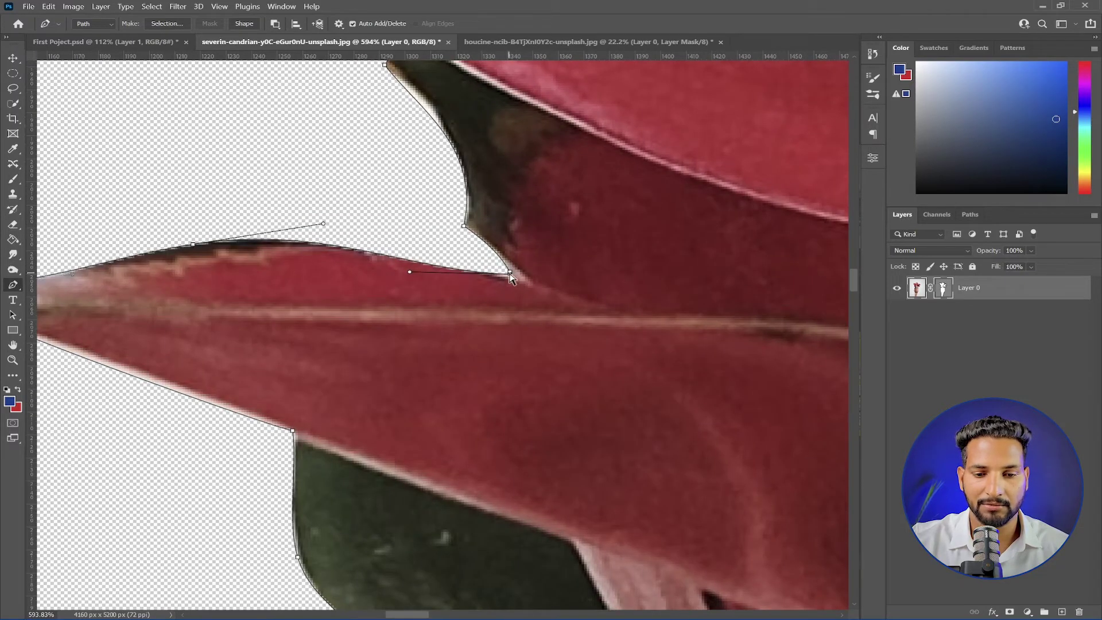
drag(512, 277, 515, 282)
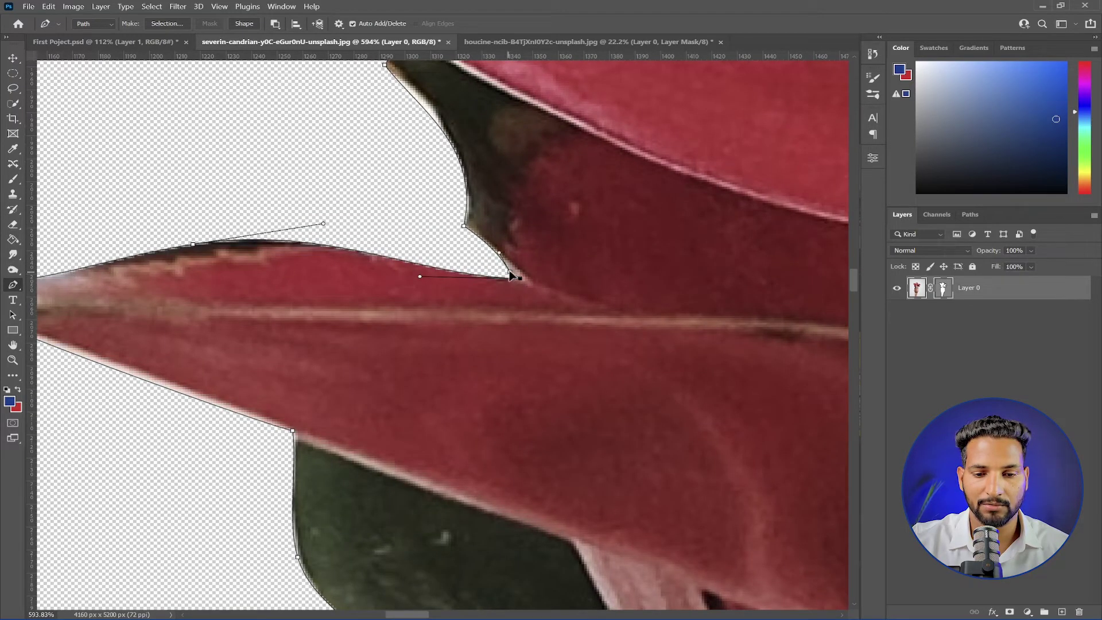
click(466, 226)
drag(465, 226, 444, 201)
Add an anchor point beneath the lower-left leaf and pull the path to the stem, curving it along the leaf and pot rim
scroll(409, 170, down, 3)
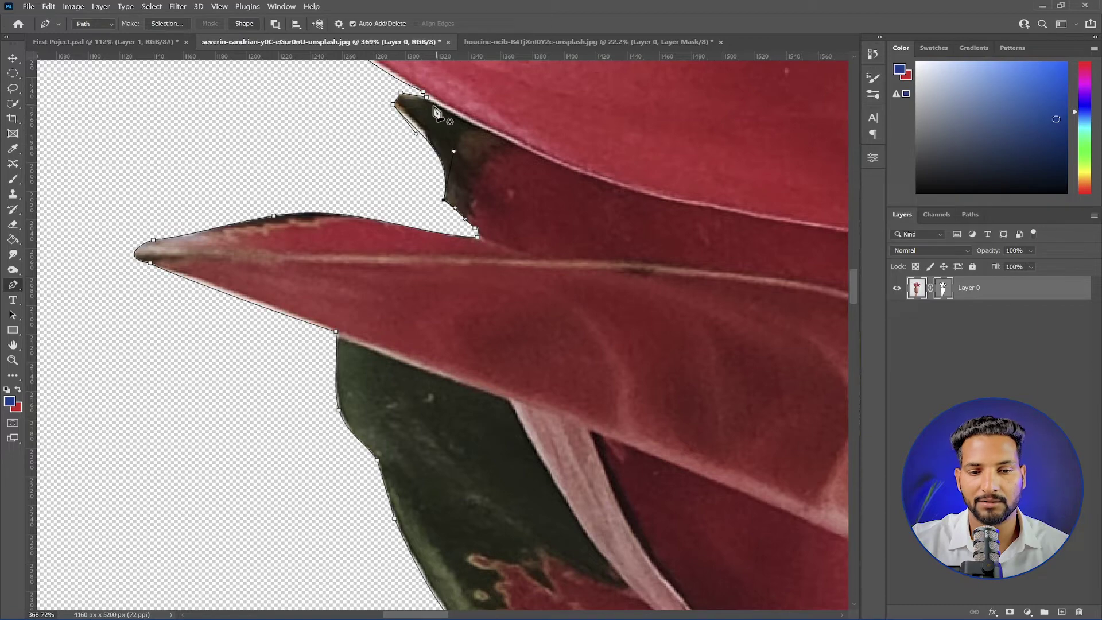
scroll(460, 120, down, 3)
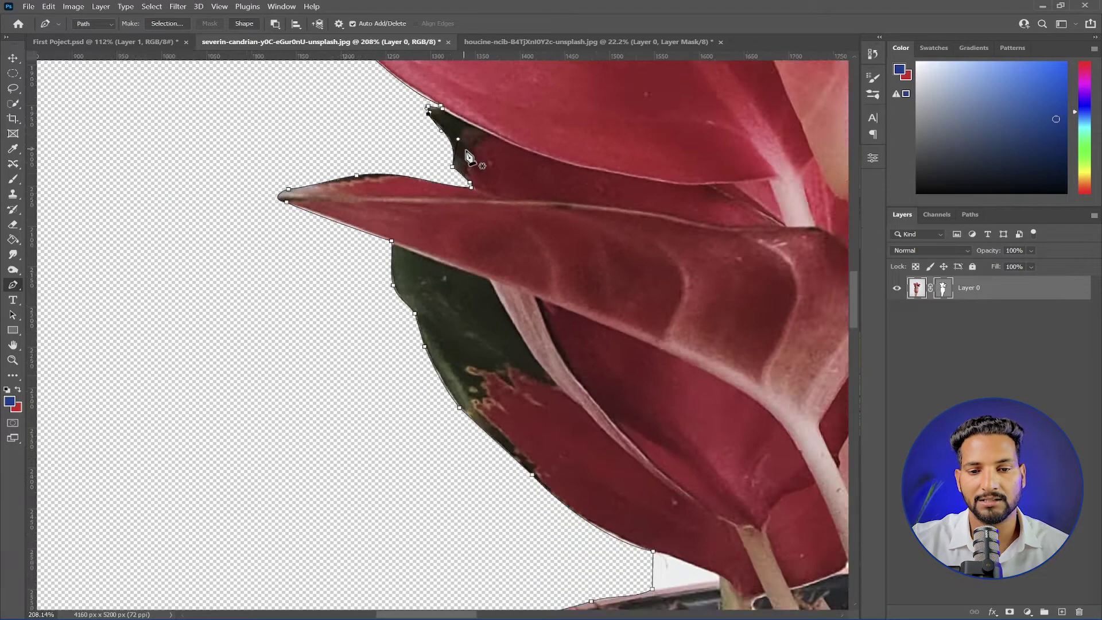
scroll(467, 156, down, 5)
scroll(614, 398, up, 4)
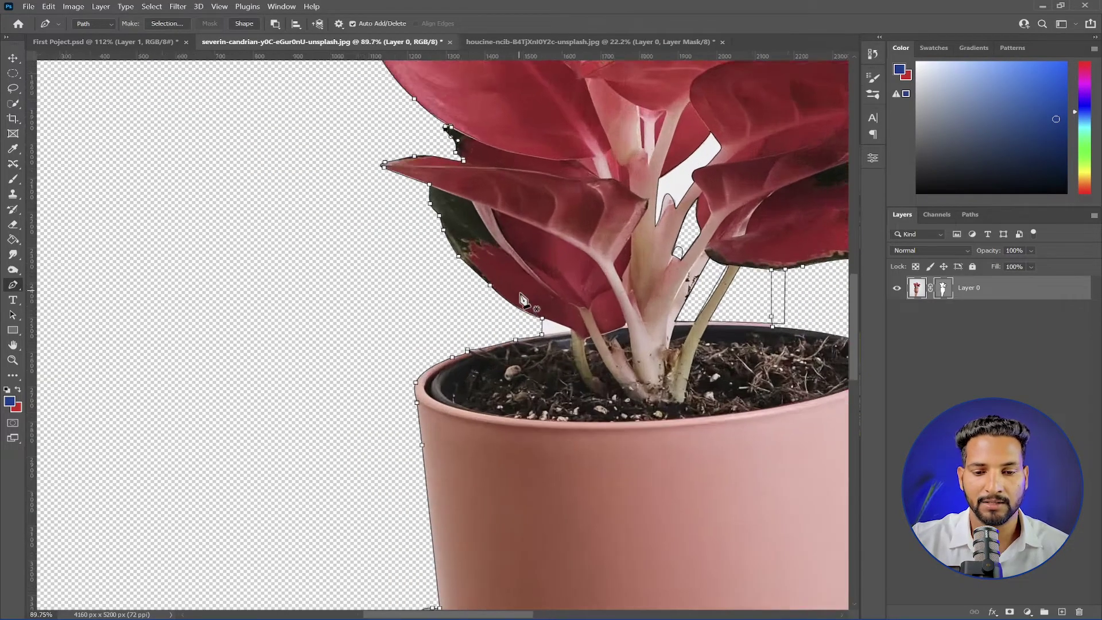
scroll(522, 300, up, 7)
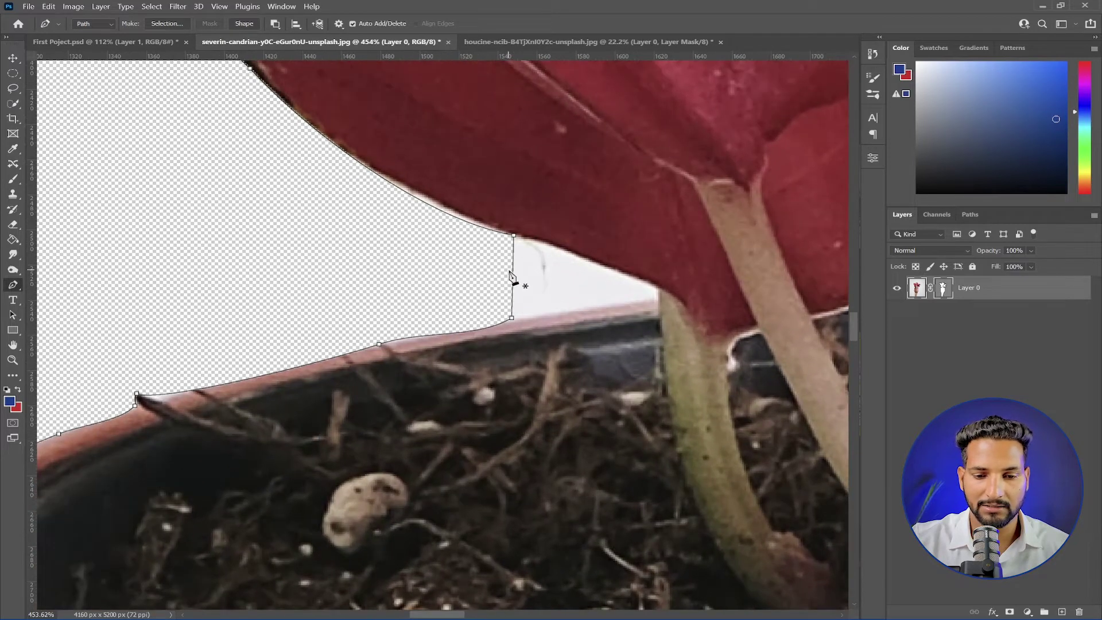
click(513, 269)
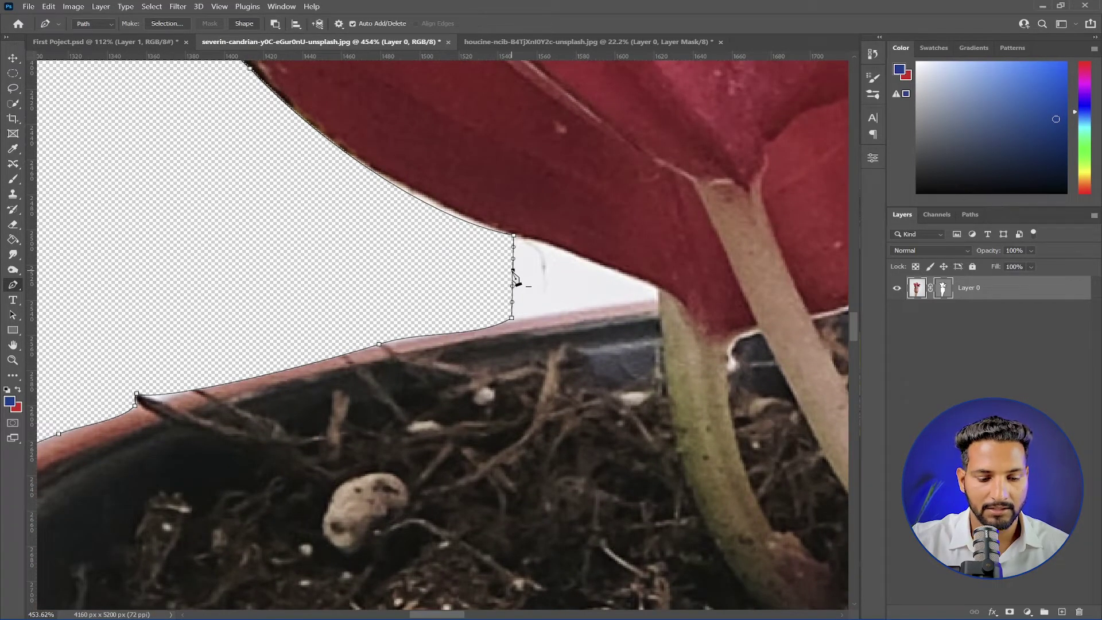
drag(513, 270, 611, 266)
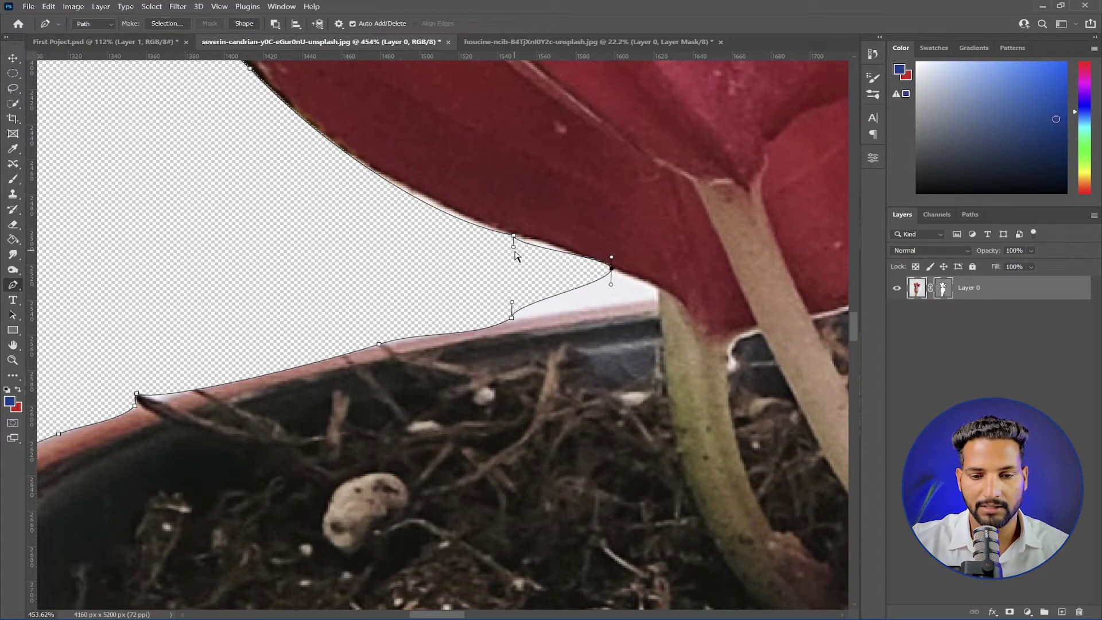
drag(514, 246, 549, 244)
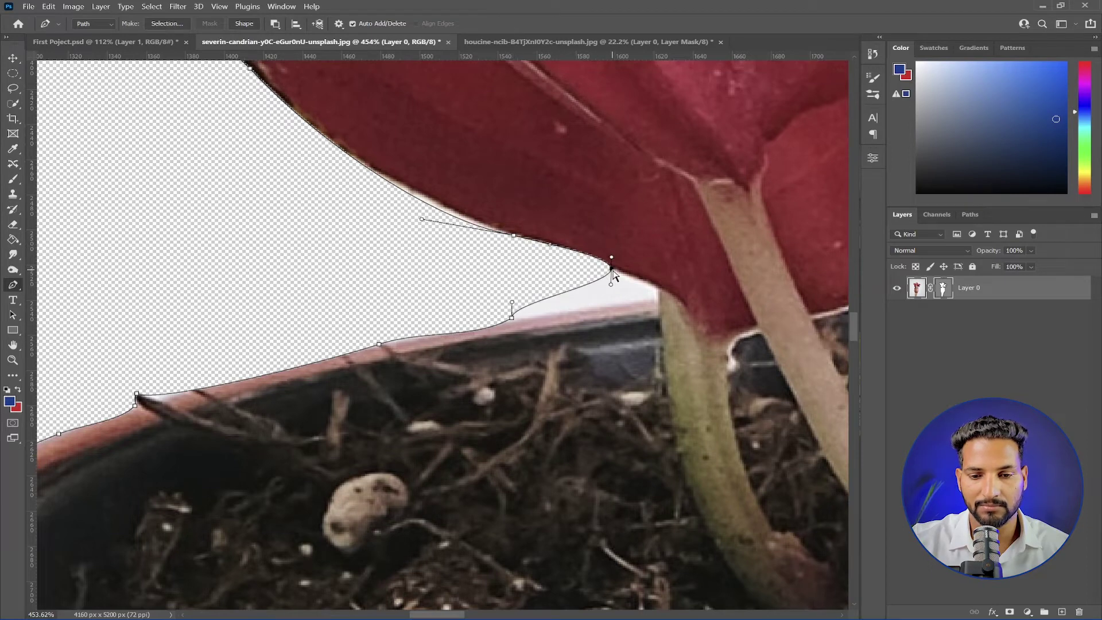
drag(611, 268, 660, 289)
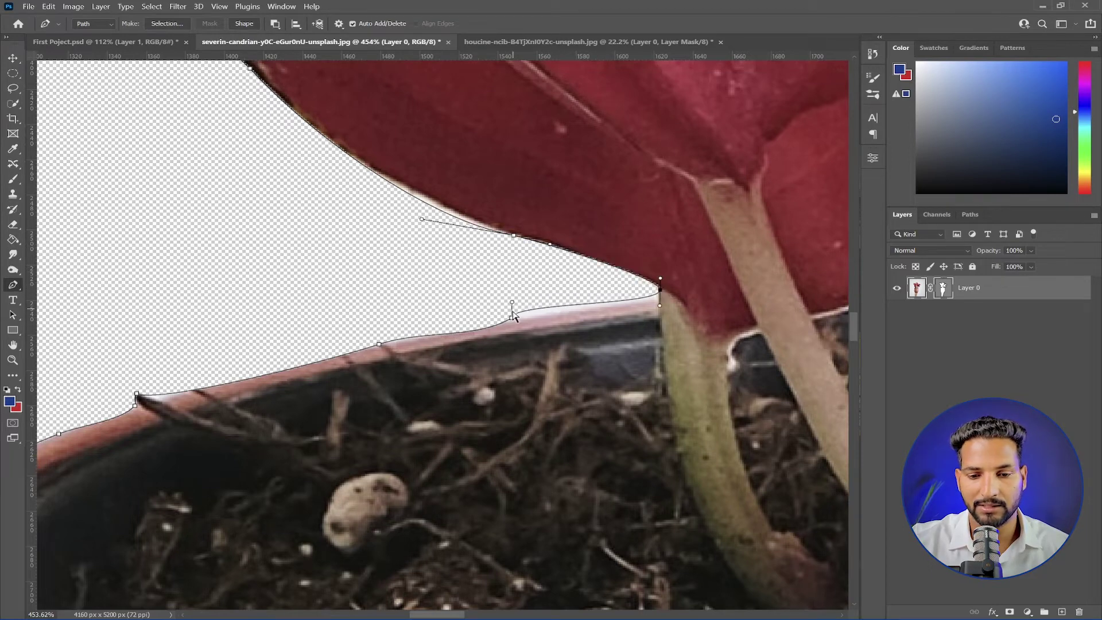
drag(511, 316, 548, 313)
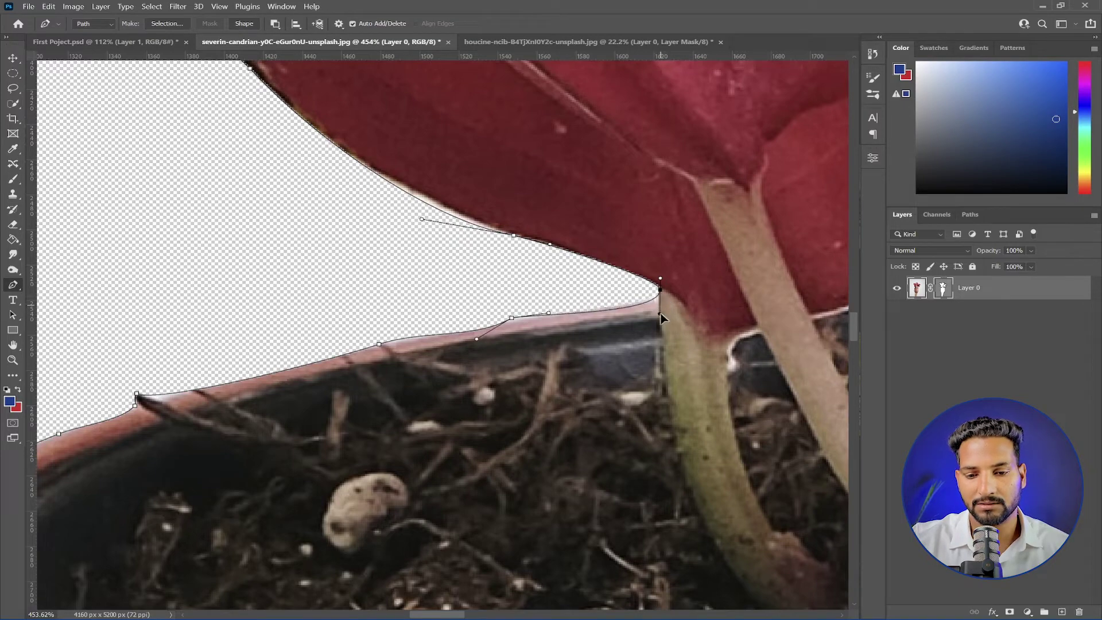
Disable Layer 0's vector mask to compare the cutout with the original image
scroll(660, 312, down, 10)
scroll(709, 327, down, 4)
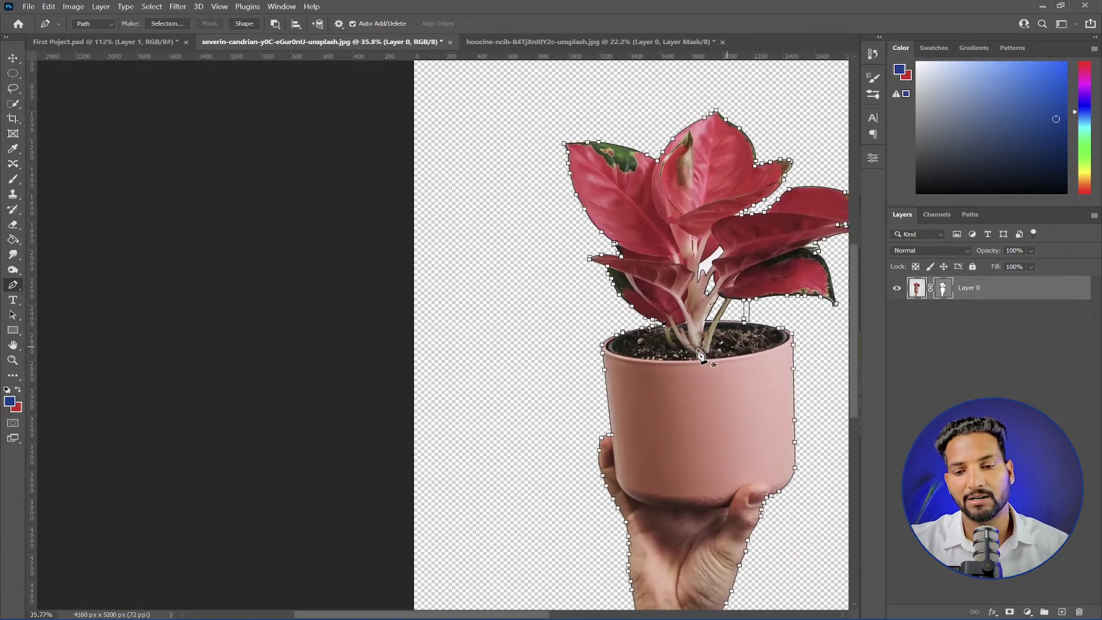
drag(746, 370, 606, 341)
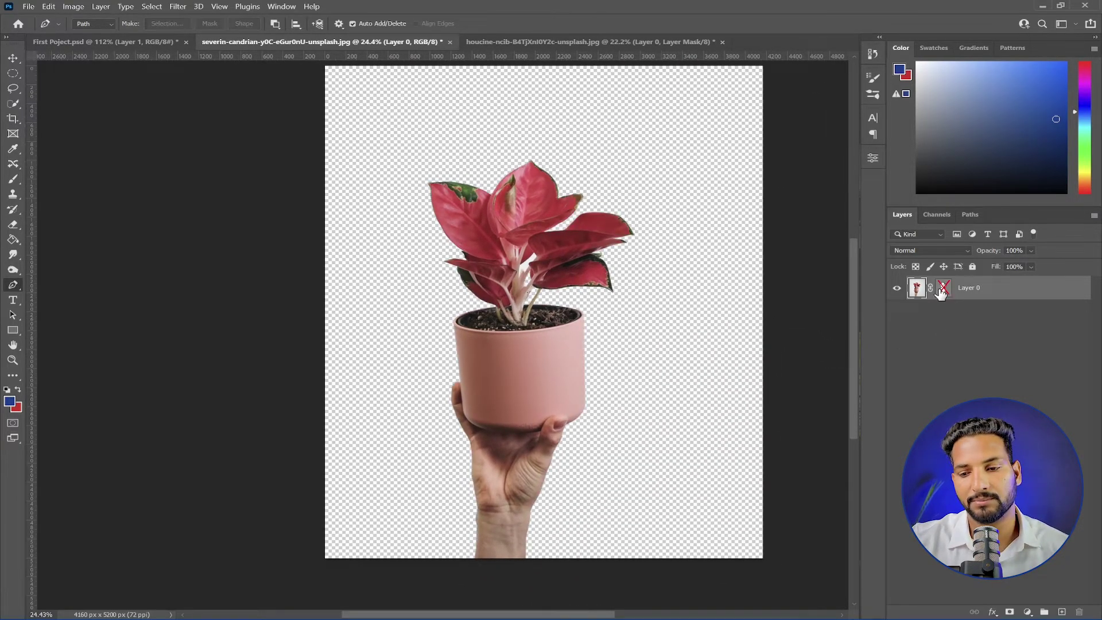
shift+click(941, 290)
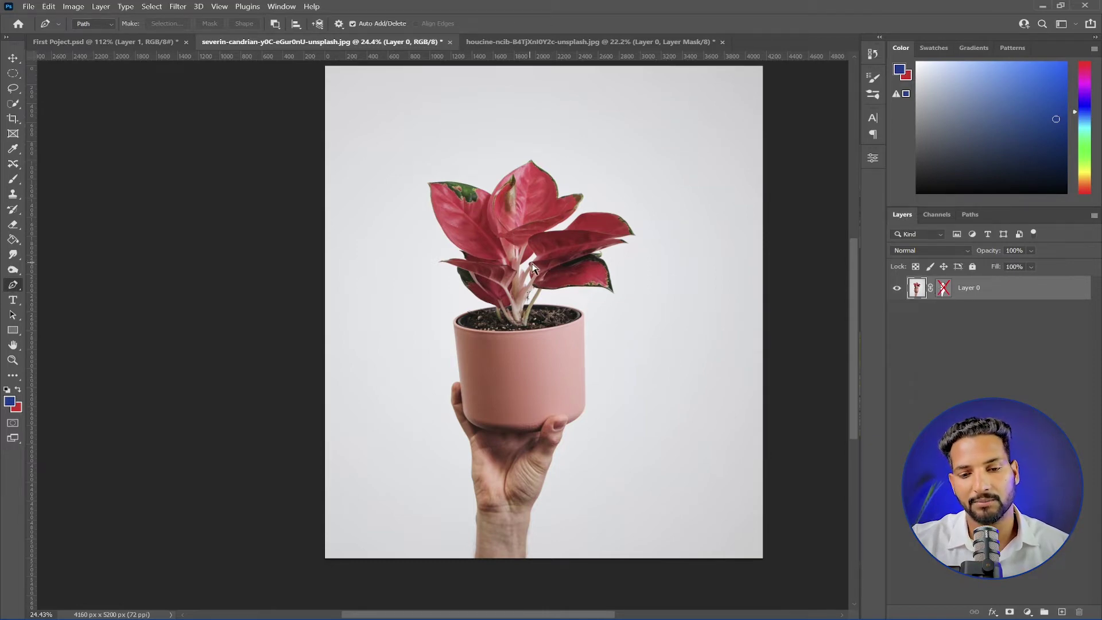
Undo the disabling of Layer 0's vector mask and rasterize it into a layer mask
key(ctrl+z)
right_click(945, 294)
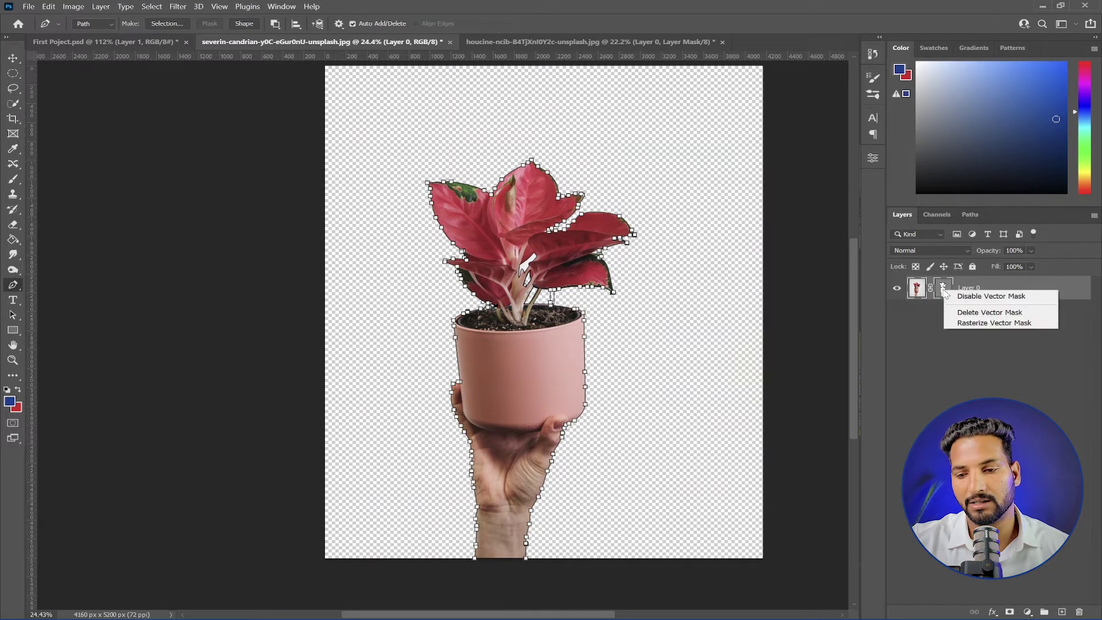
click(977, 323)
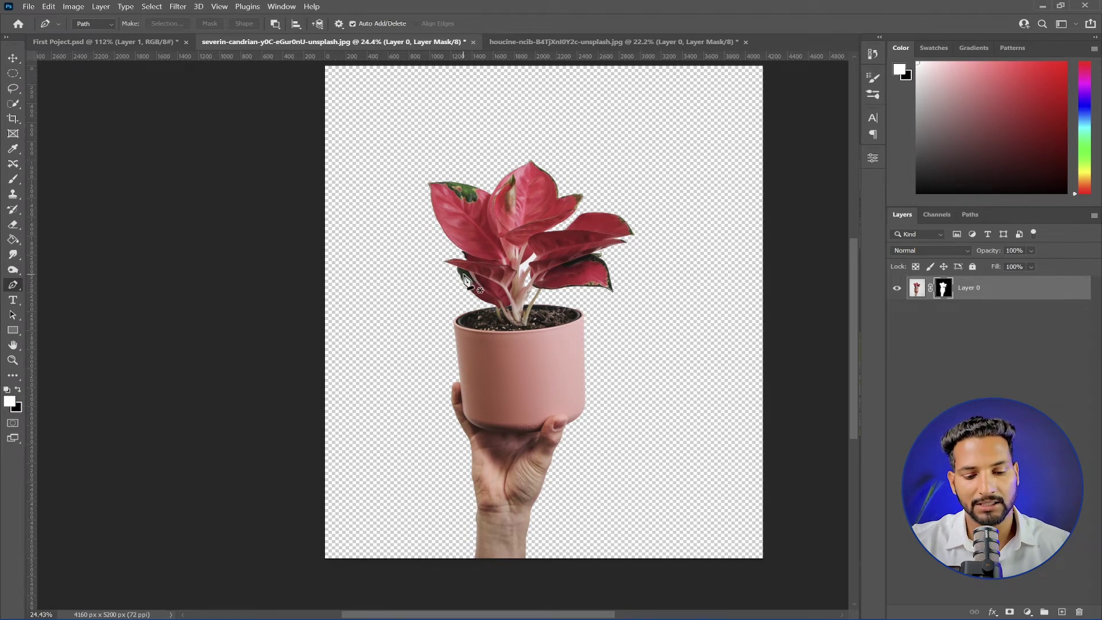
Brush white on the layer mask around the leaves to reveal the background, and brush black over it to hide it
scroll(464, 275, up, 2)
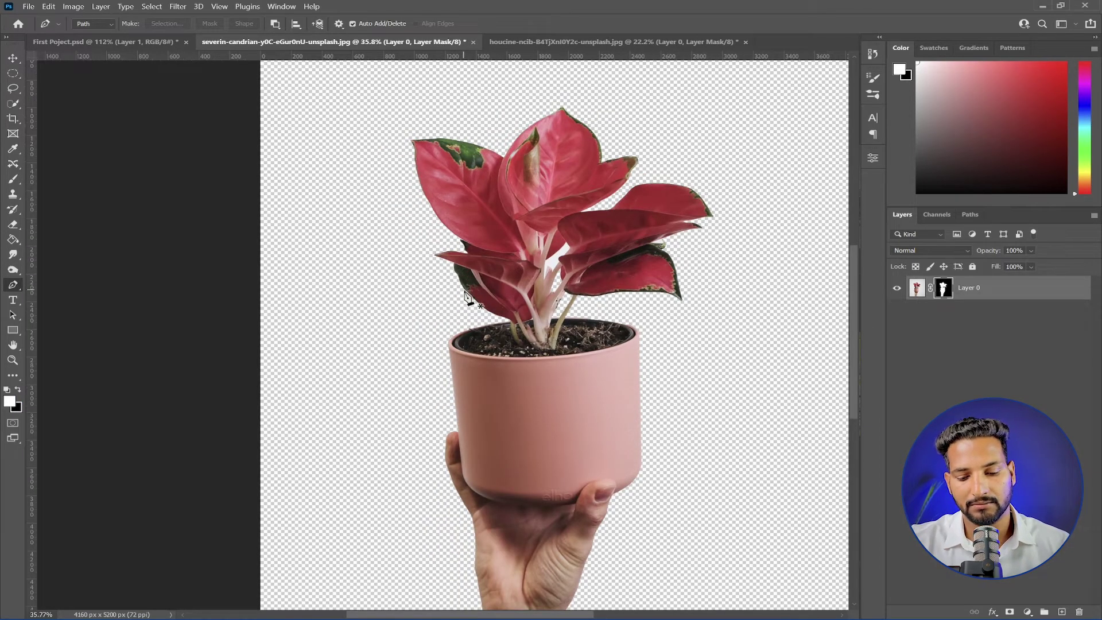
key(b)
mouse_move(614, 160)
mouse_down()
mouse_move(637, 152)
mouse_move(597, 218)
mouse_move(729, 270)
mouse_move(631, 310)
mouse_move(525, 309)
mouse_up()
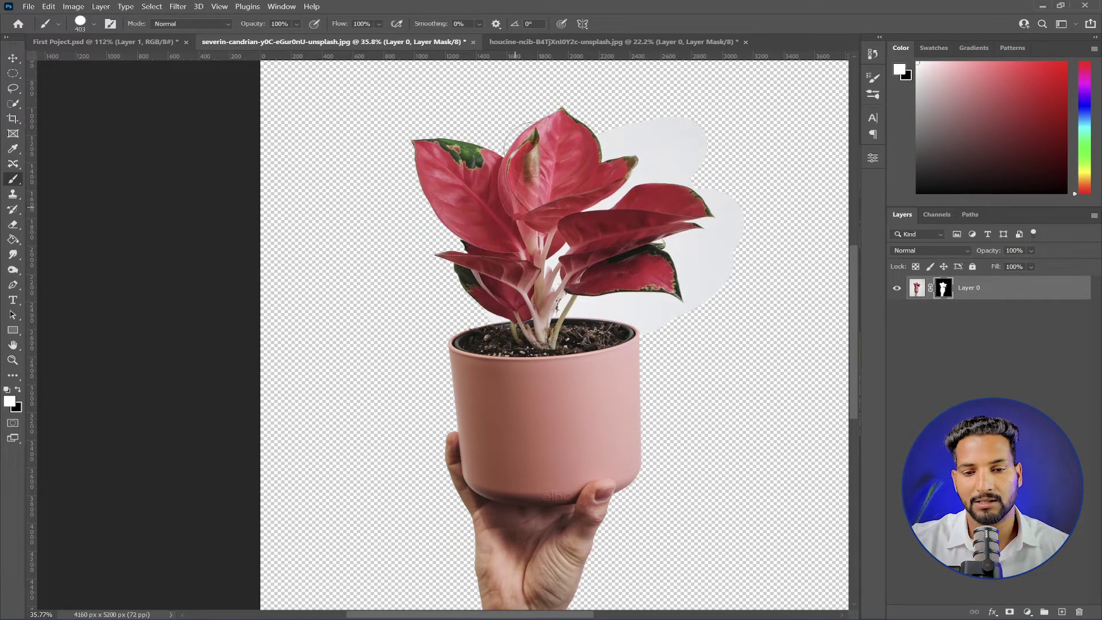
mouse_move(527, 150)
mouse_down()
mouse_move(413, 148)
mouse_move(599, 129)
mouse_move(506, 132)
mouse_move(435, 179)
mouse_move(411, 164)
mouse_move(476, 310)
mouse_up()
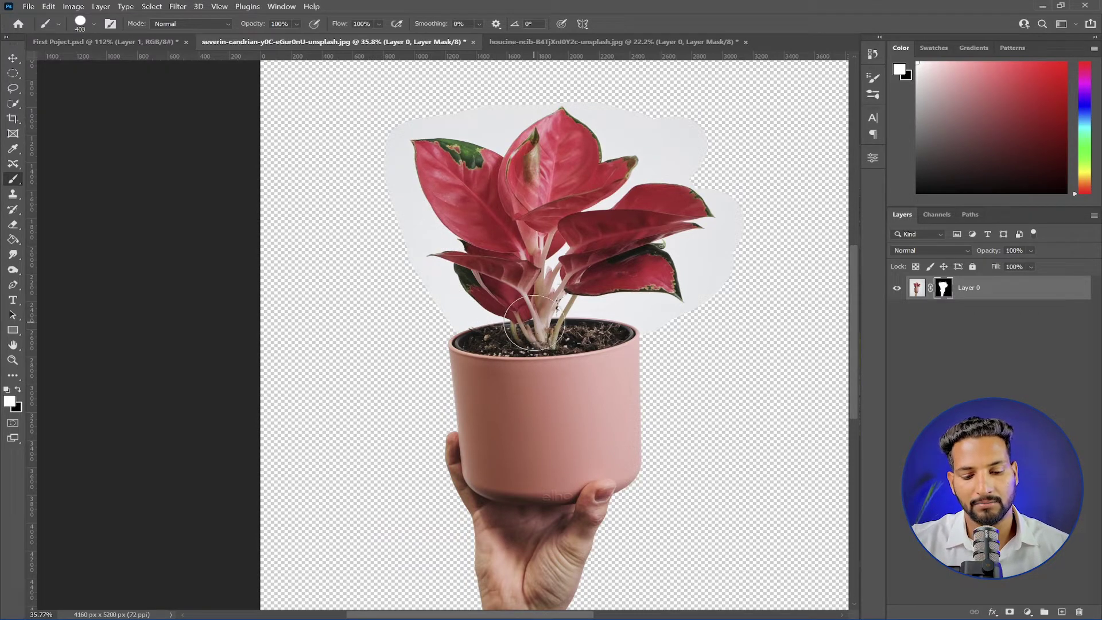
key(x)
mouse_move(622, 338)
mouse_down()
mouse_move(745, 266)
mouse_move(635, 253)
mouse_move(679, 150)
mouse_move(551, 112)
mouse_up()
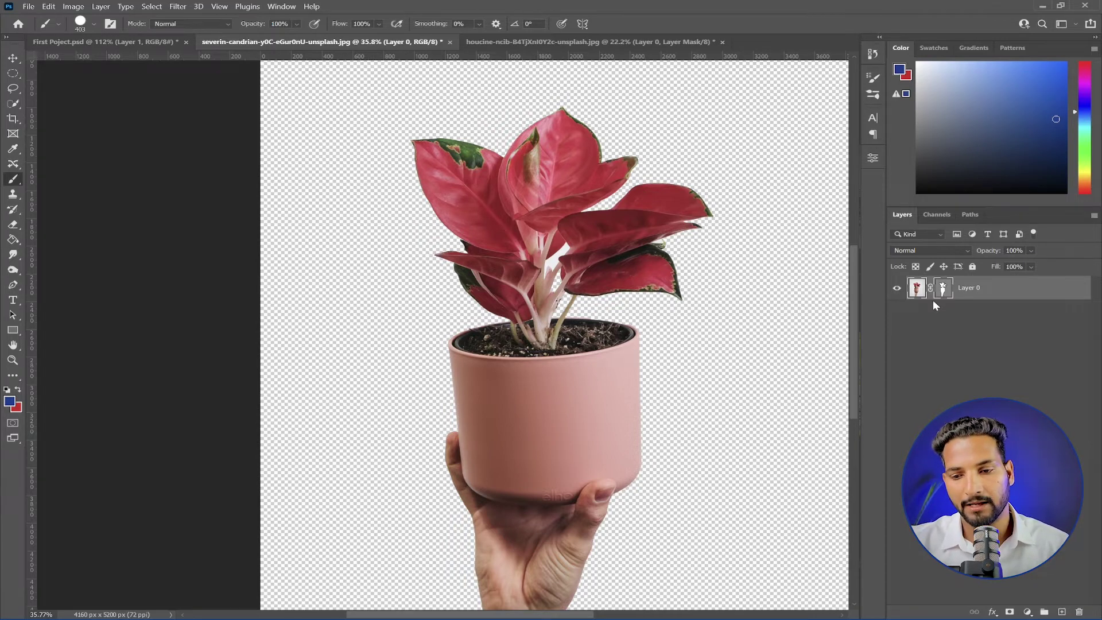
Delete the vector mask from Layer 0
scroll(578, 307, down, 8)
scroll(523, 257, up, 2)
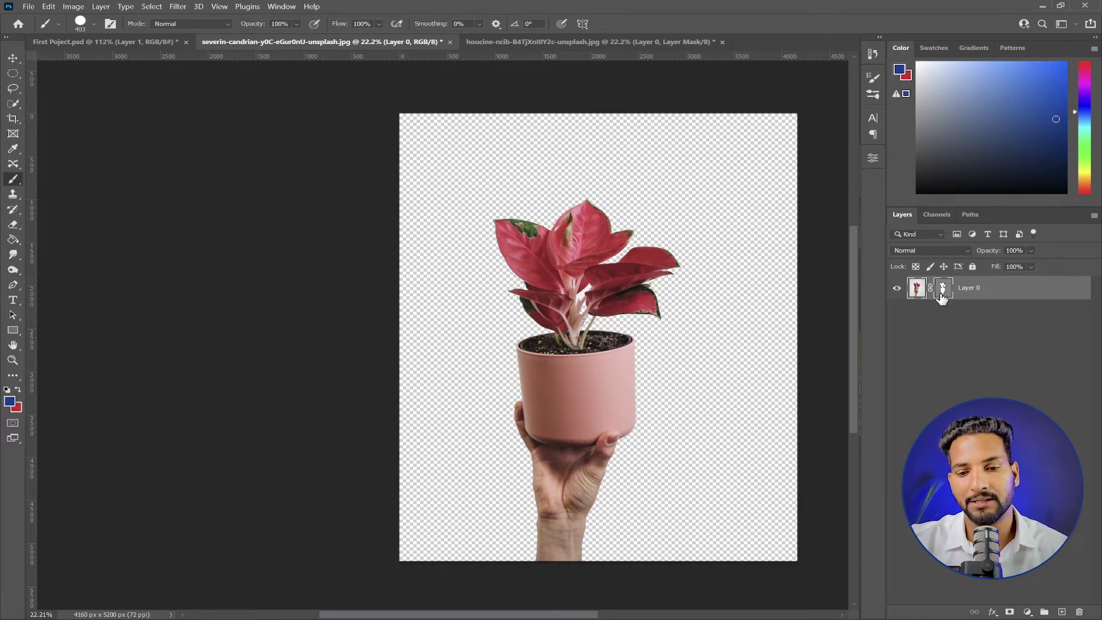
click(941, 298)
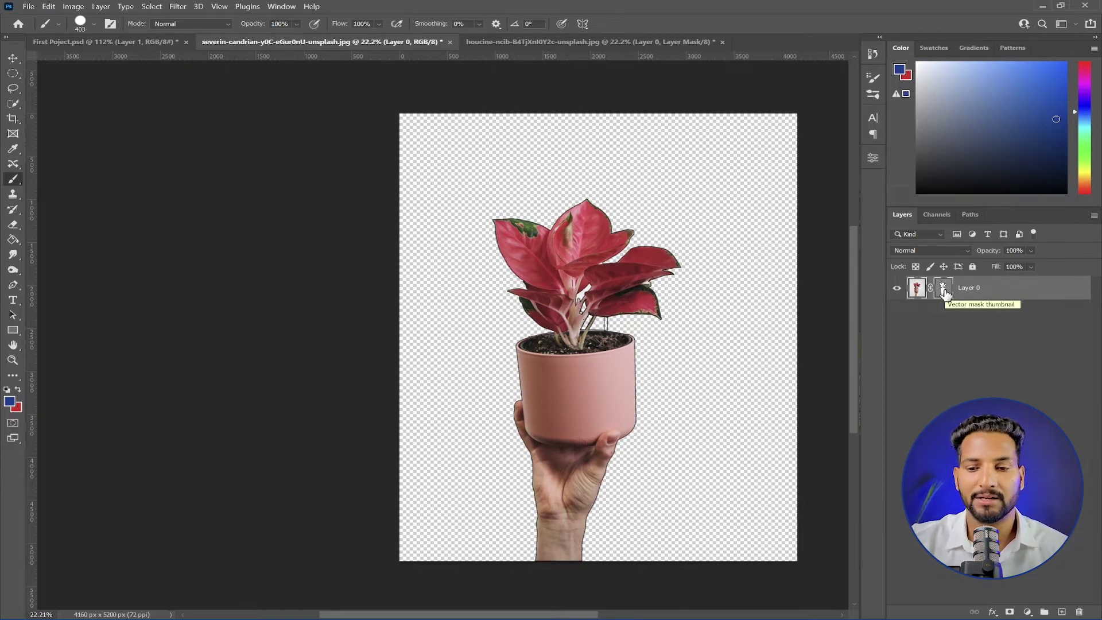
scroll(629, 292, up, 3)
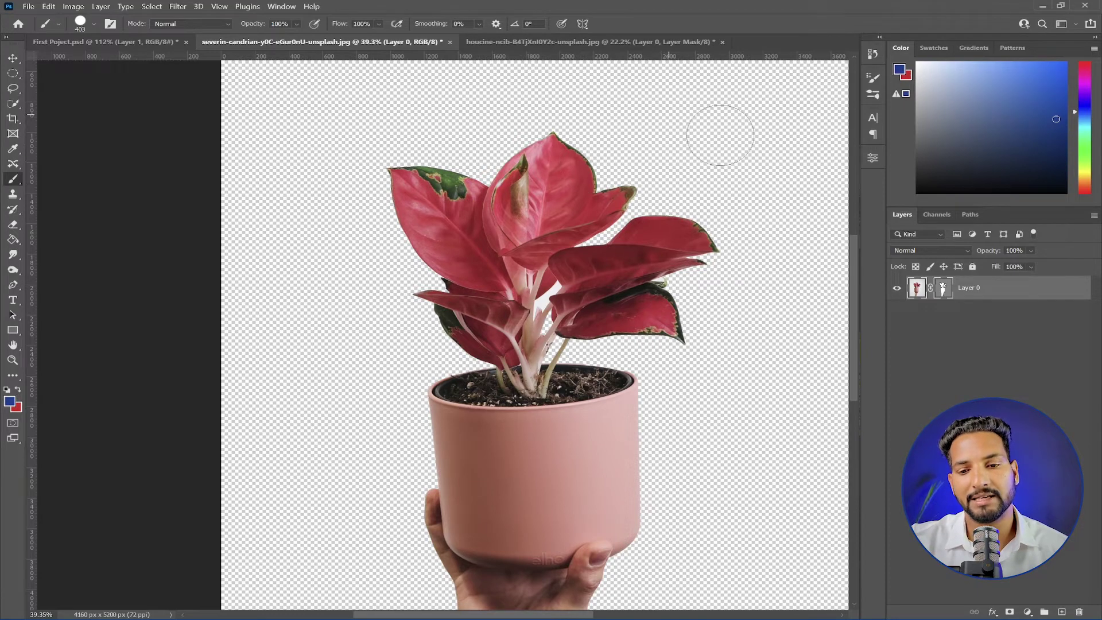
scroll(627, 246, down, 3)
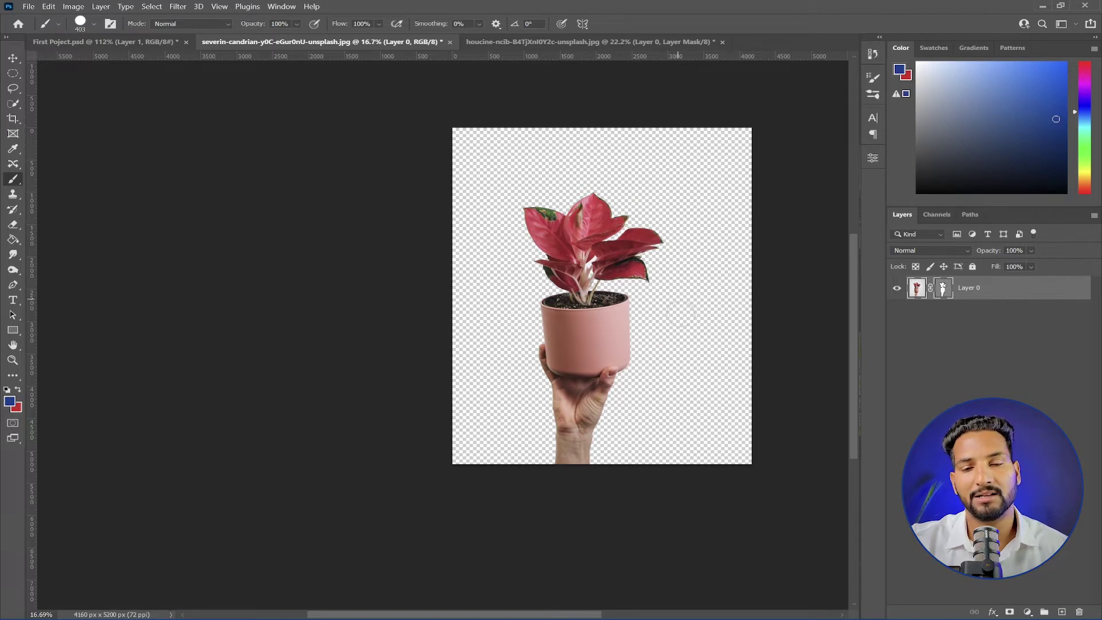
right_click(941, 292)
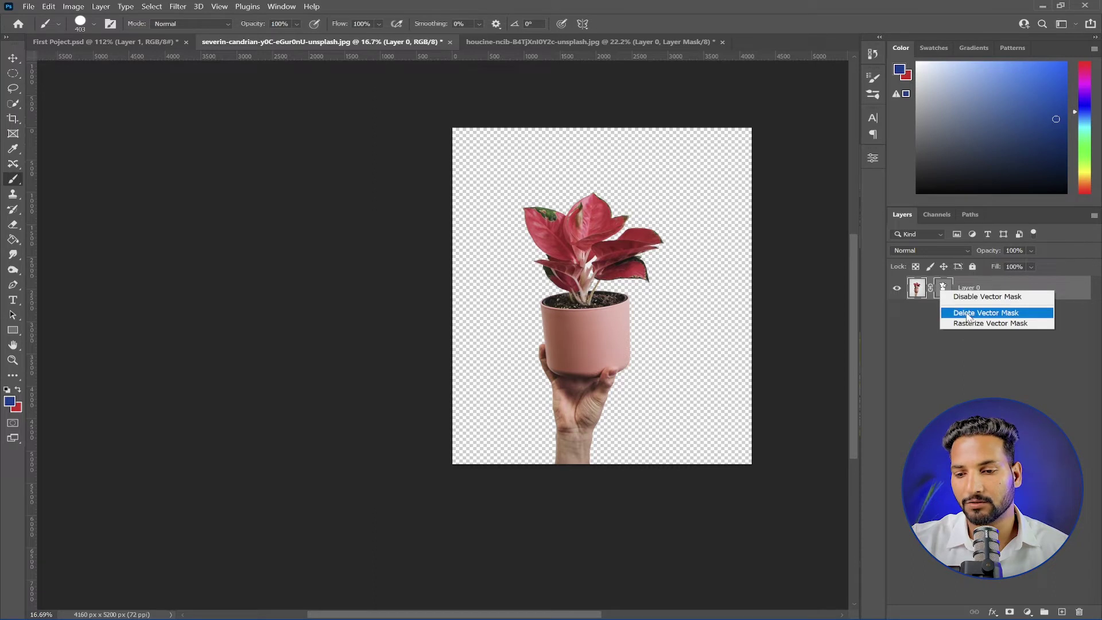
click(954, 312)
Draw a rectangular path about 2163 × 3138 px around the plant and pot, and slightly round its corners
scroll(679, 304, up, 2)
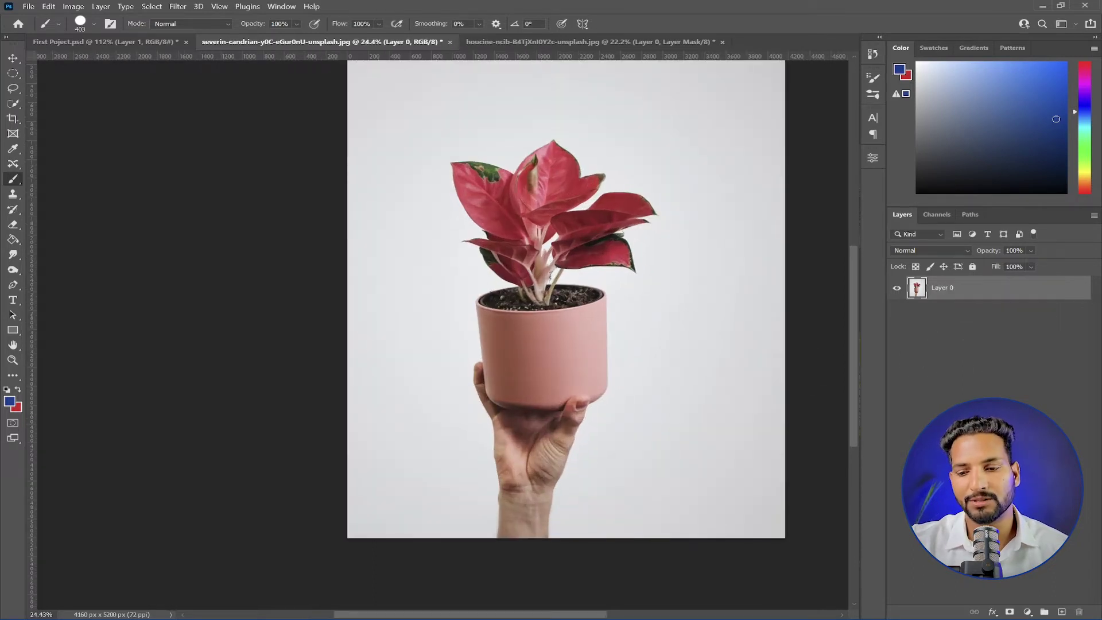
click(11, 331)
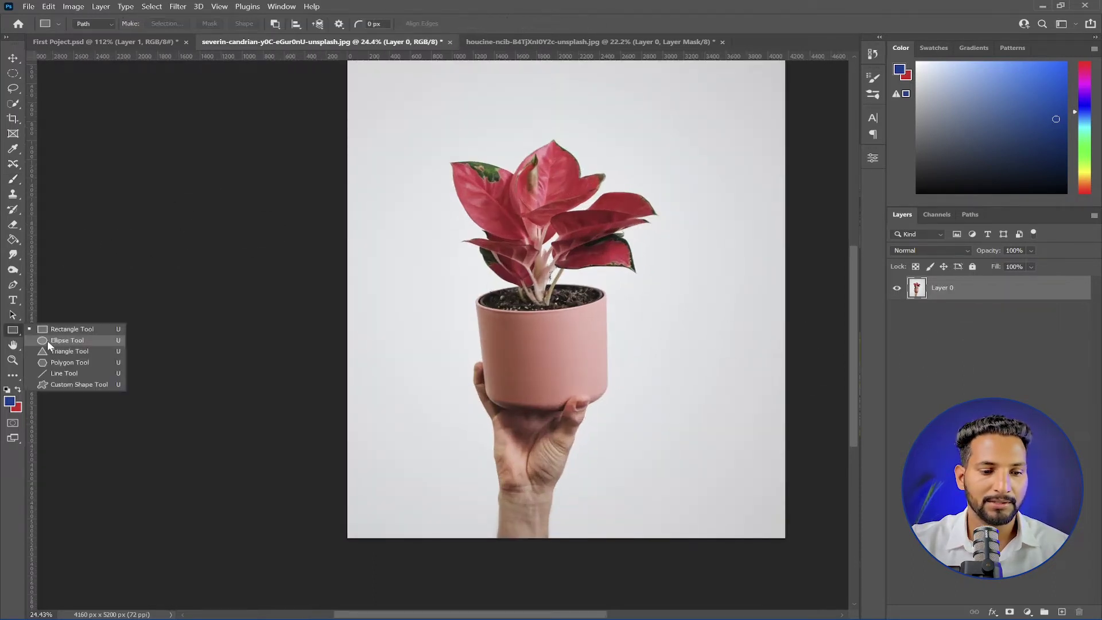
click(72, 329)
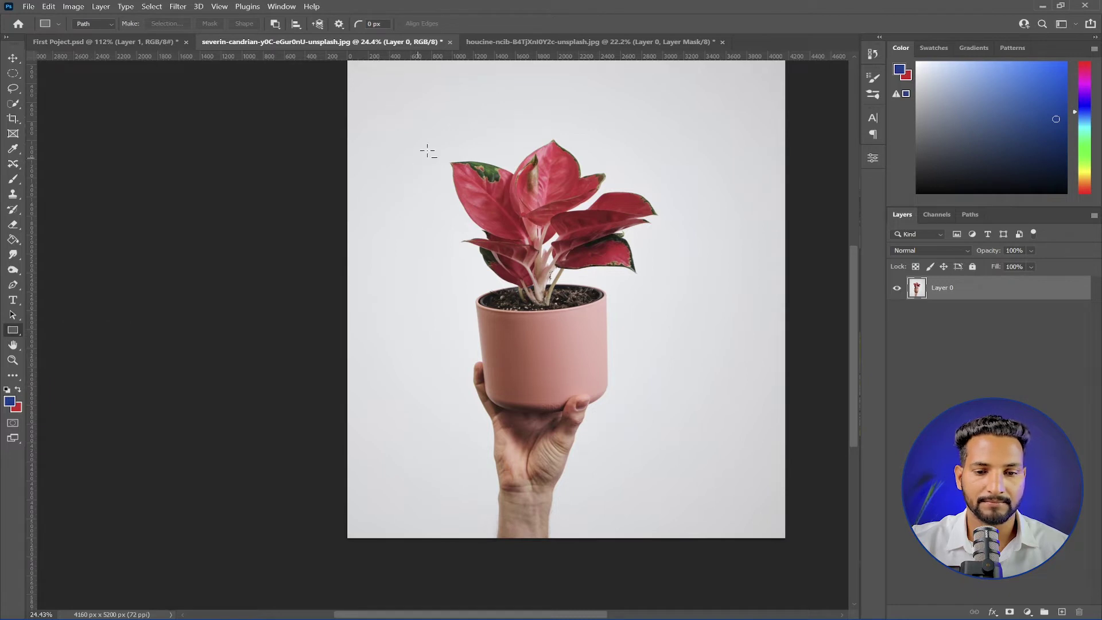
drag(450, 108, 680, 407)
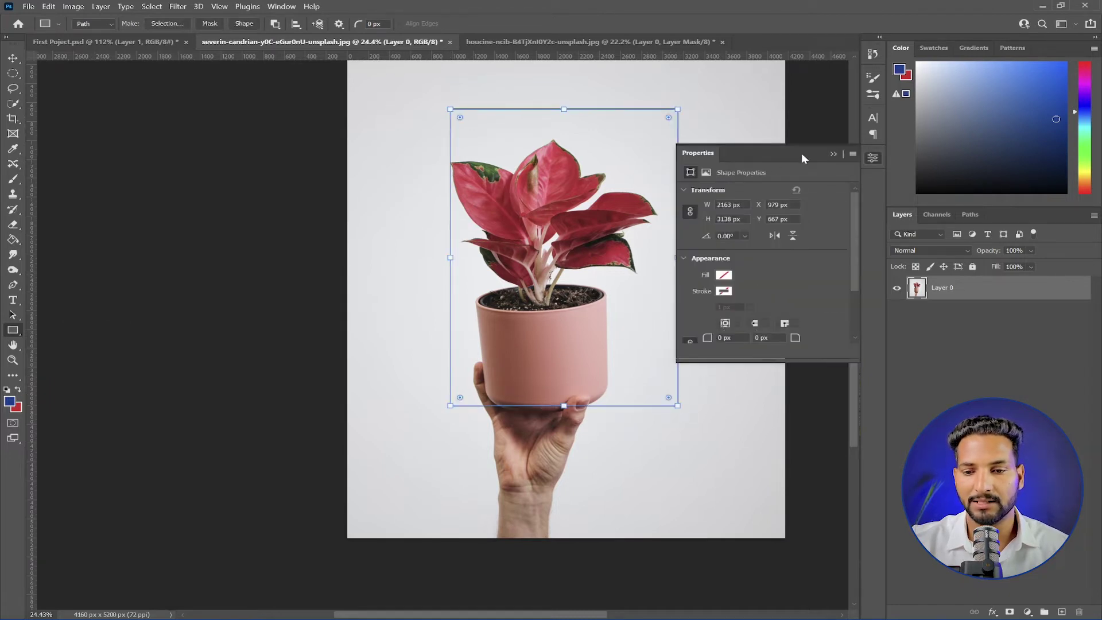
click(833, 152)
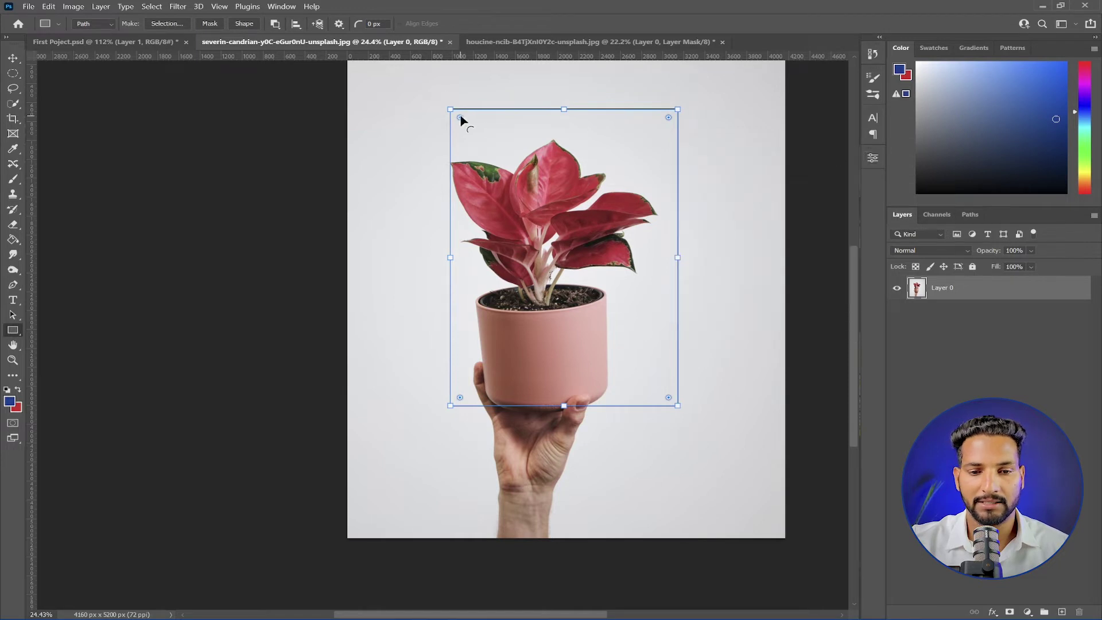
drag(460, 118, 465, 123)
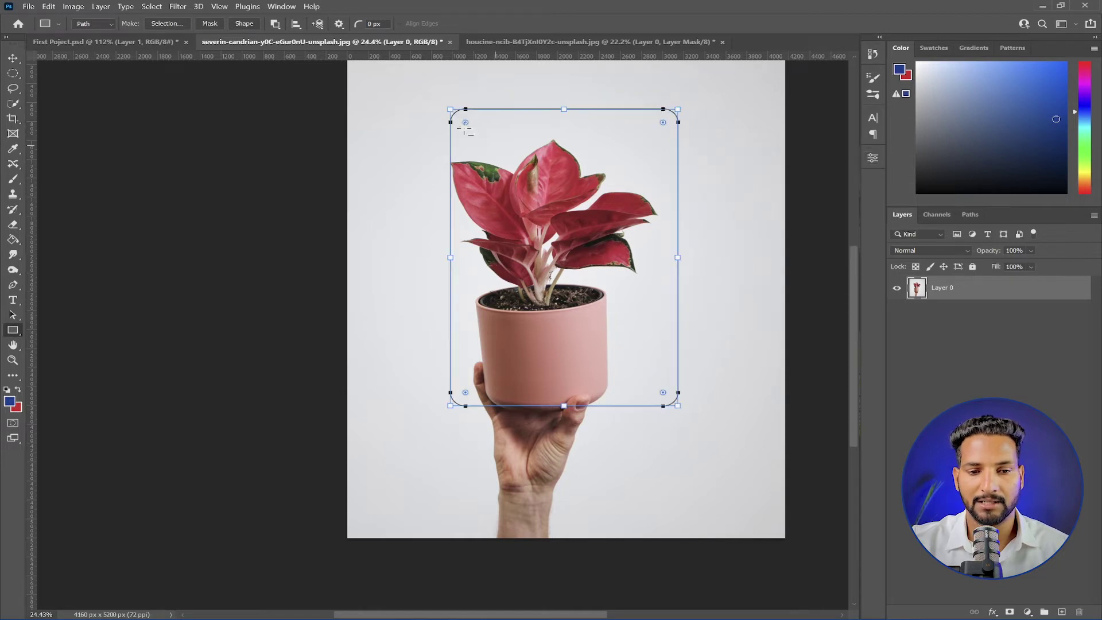
Reselect the rounded rectangle work path, convert it into a filled shape, and undo the conversion
click(13, 329)
click(92, 24)
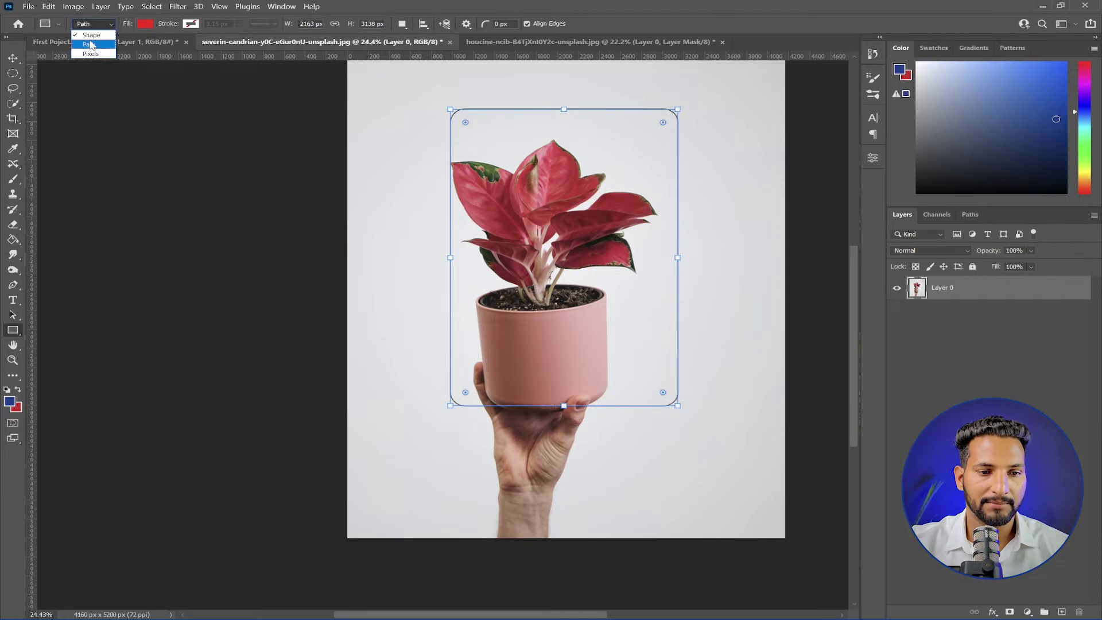
click(89, 44)
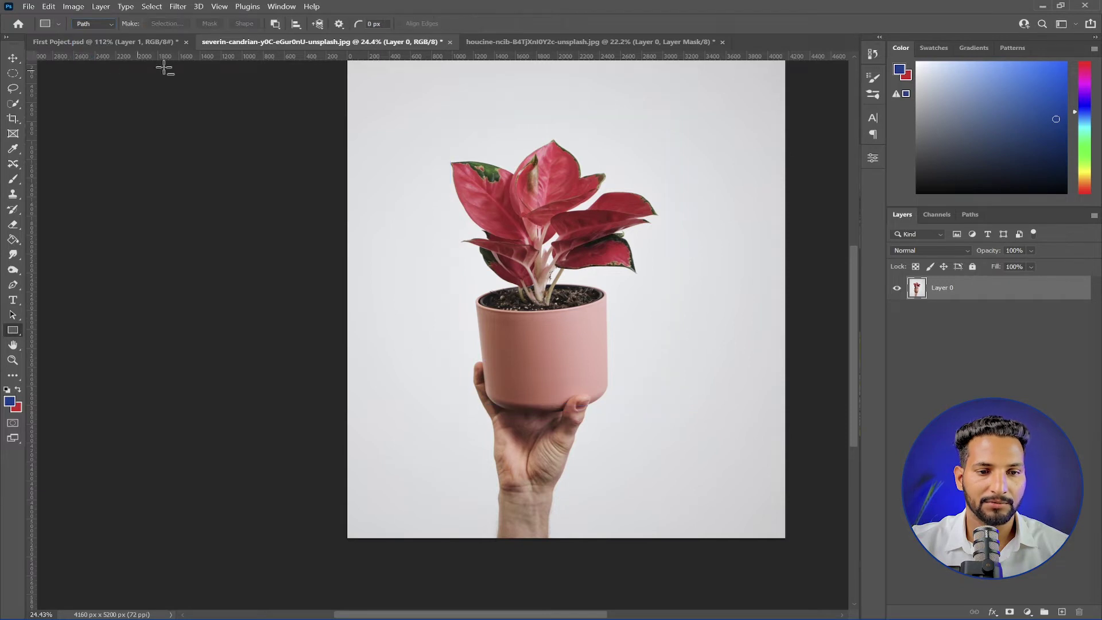
click(970, 214)
click(895, 247)
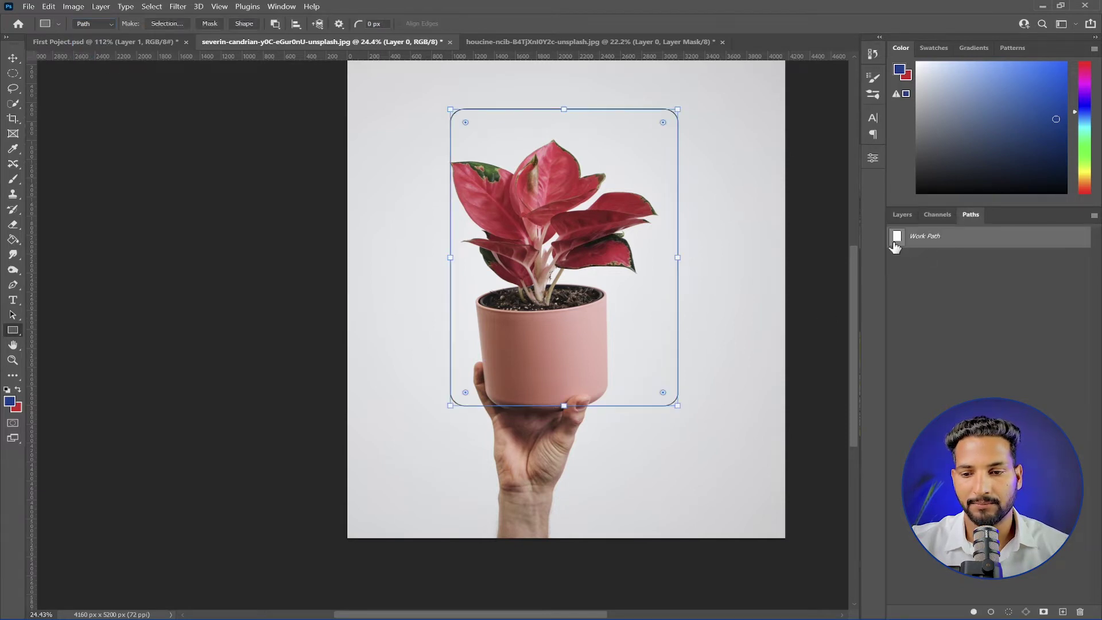
click(245, 24)
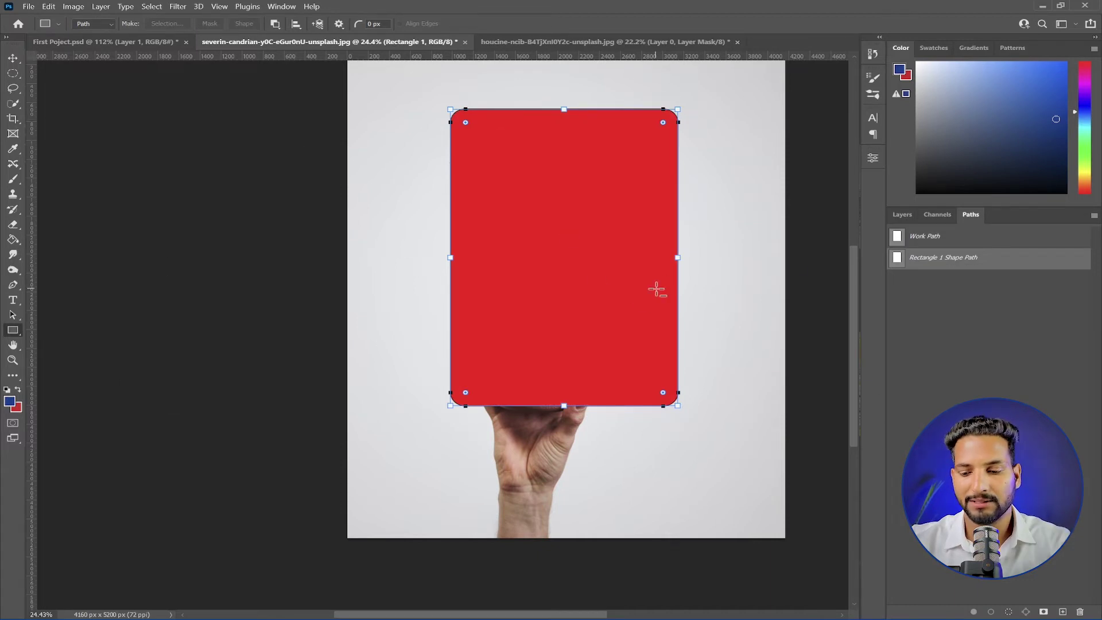
key(ctrl+z)
Draw a rectangle over the plant and pot in Shape mode, about 2270 × 2981 px
right_click(14, 332)
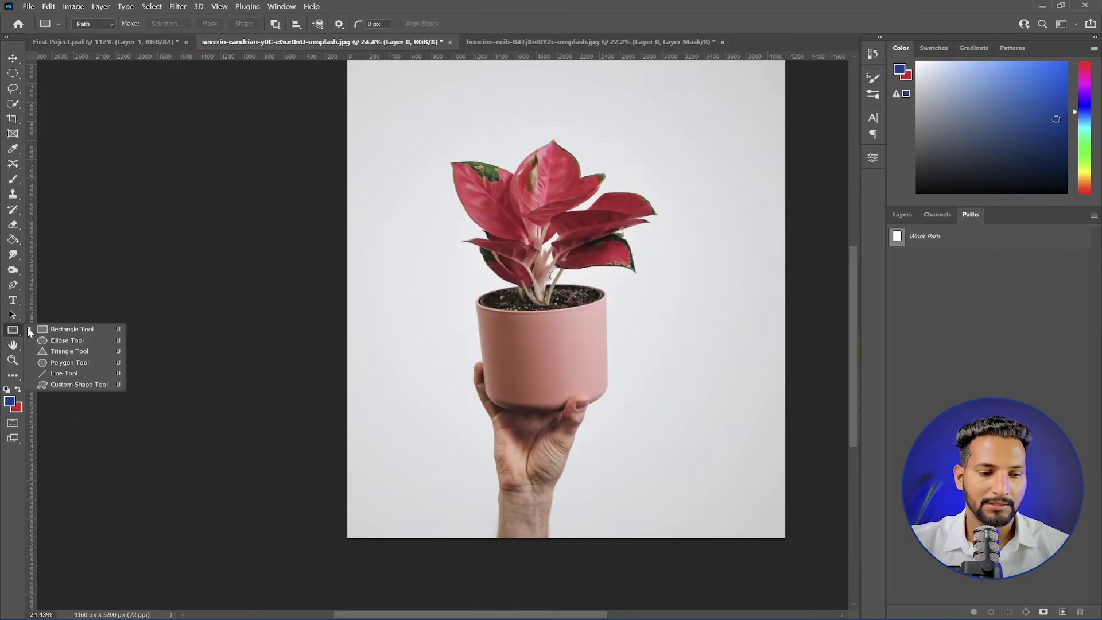
click(66, 331)
click(97, 24)
click(87, 32)
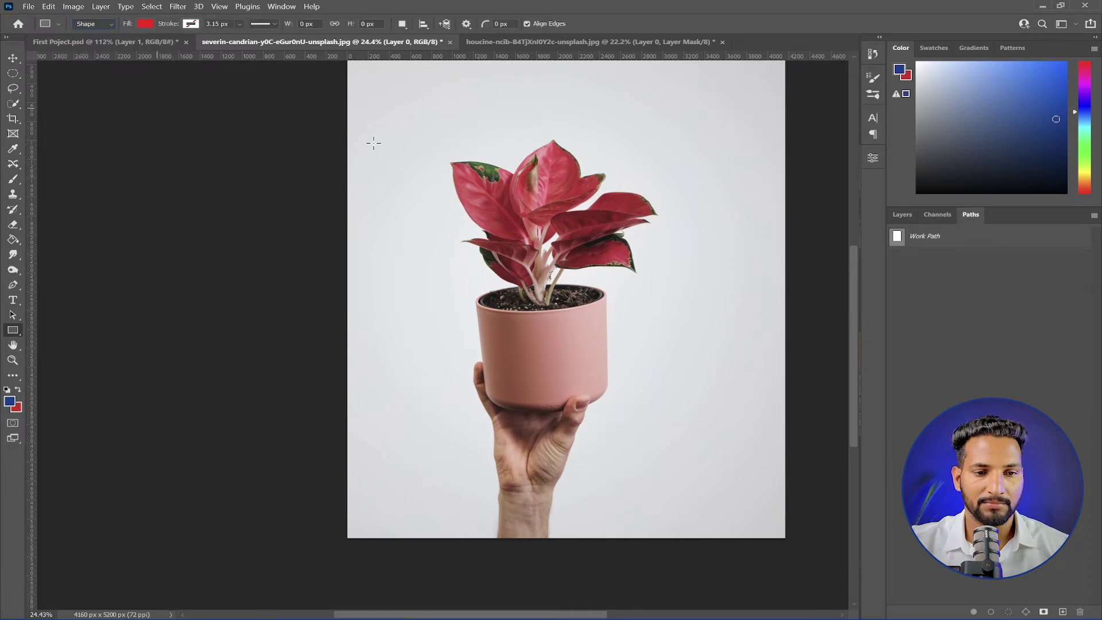
drag(427, 106, 665, 388)
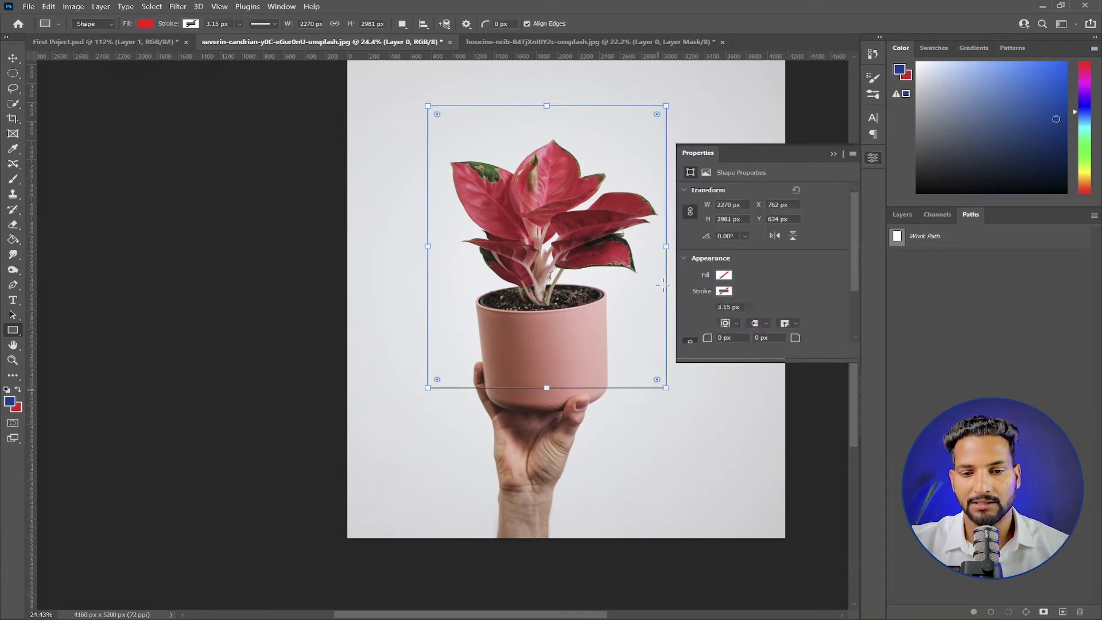
Give the rectangle shape a dark blue stroke about 155 px wide
click(190, 24)
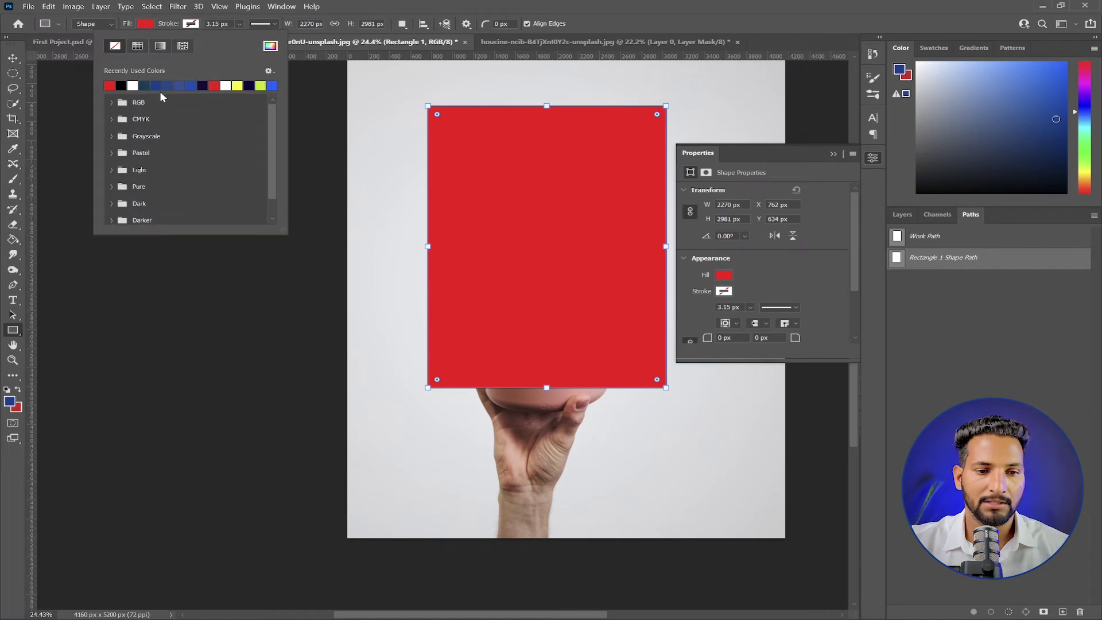
click(145, 86)
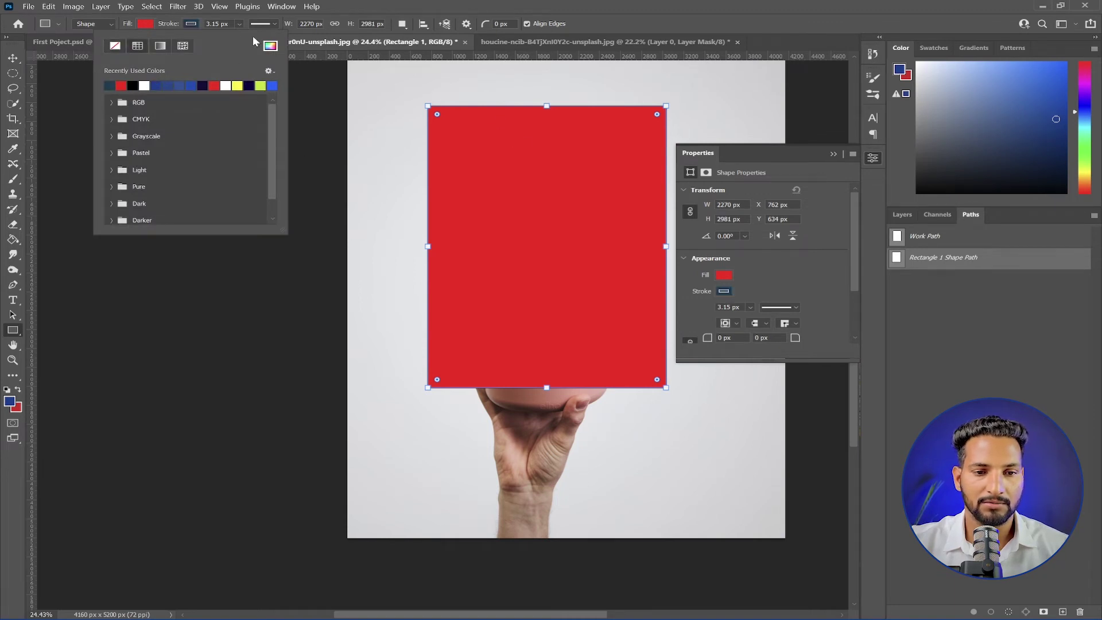
click(239, 24)
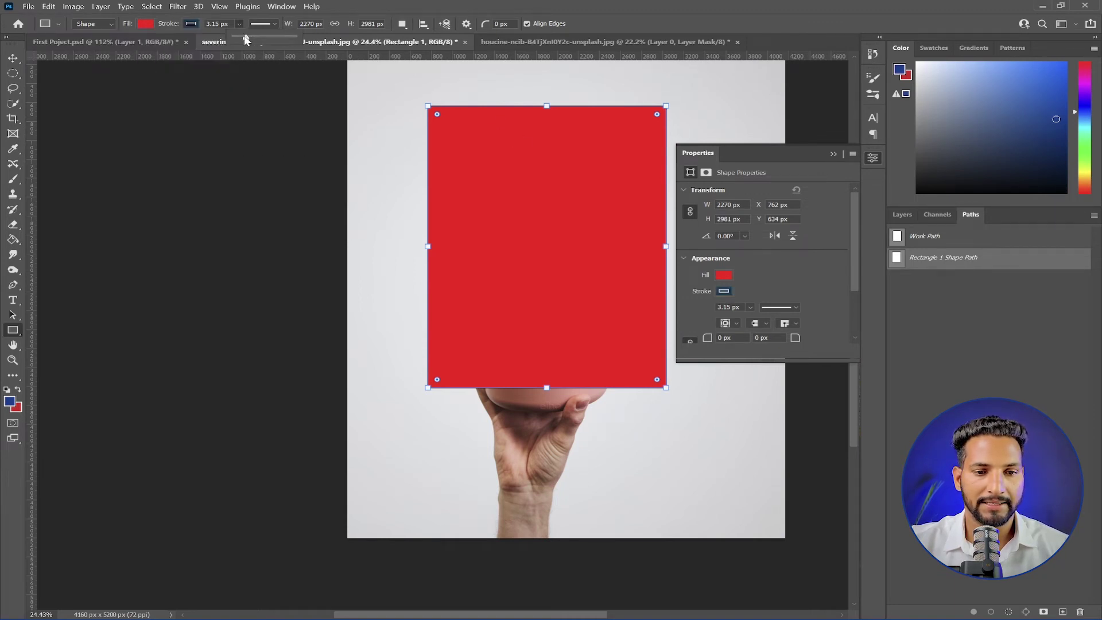
drag(246, 39, 284, 41)
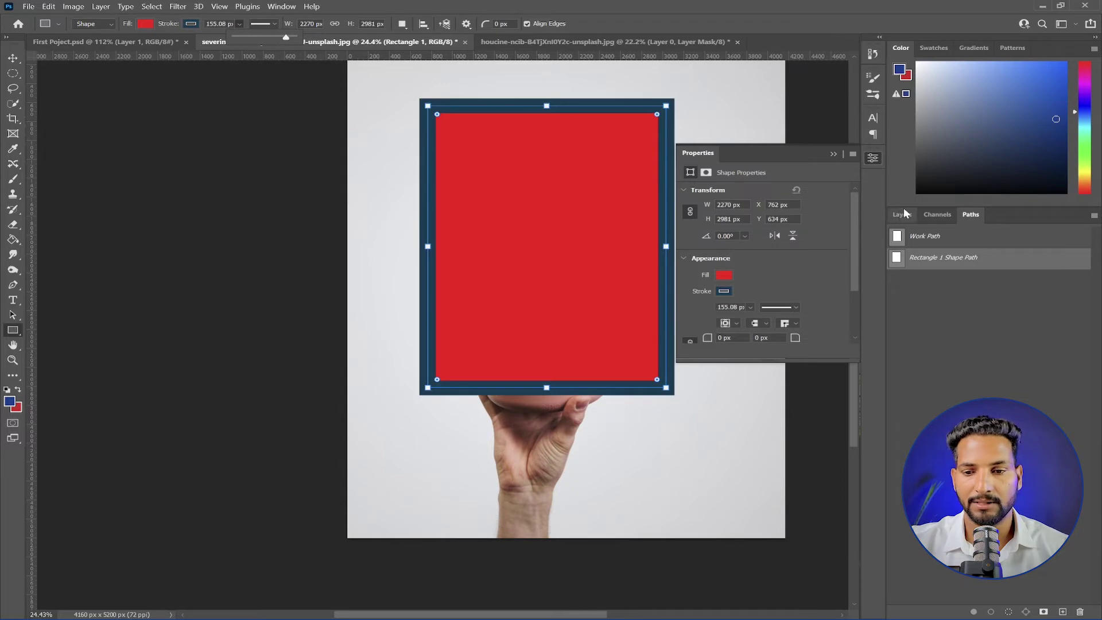
click(833, 154)
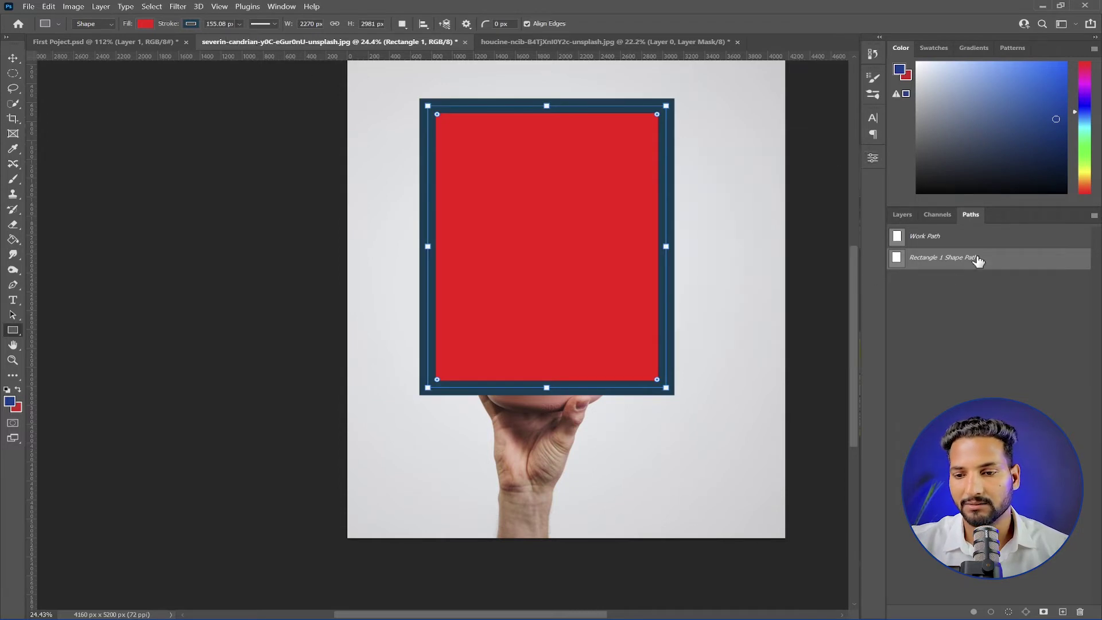
Move the Rectangle 1 layer below Layer 0 and clip Layer 0 to it with a clipping mask
click(902, 216)
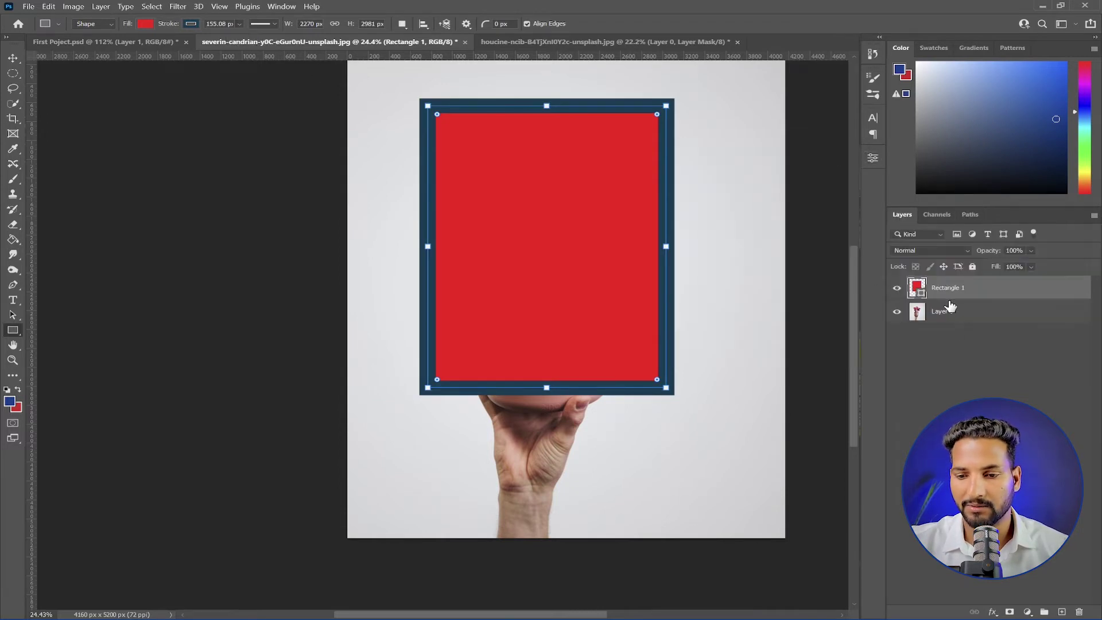
drag(944, 289, 956, 322)
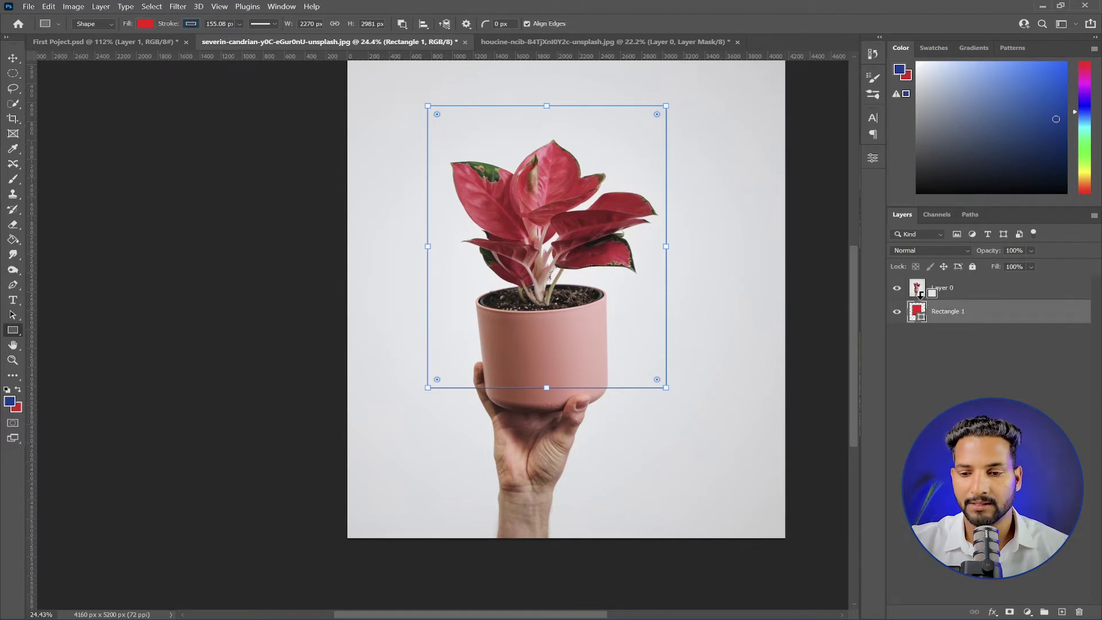
alt+click(920, 295)
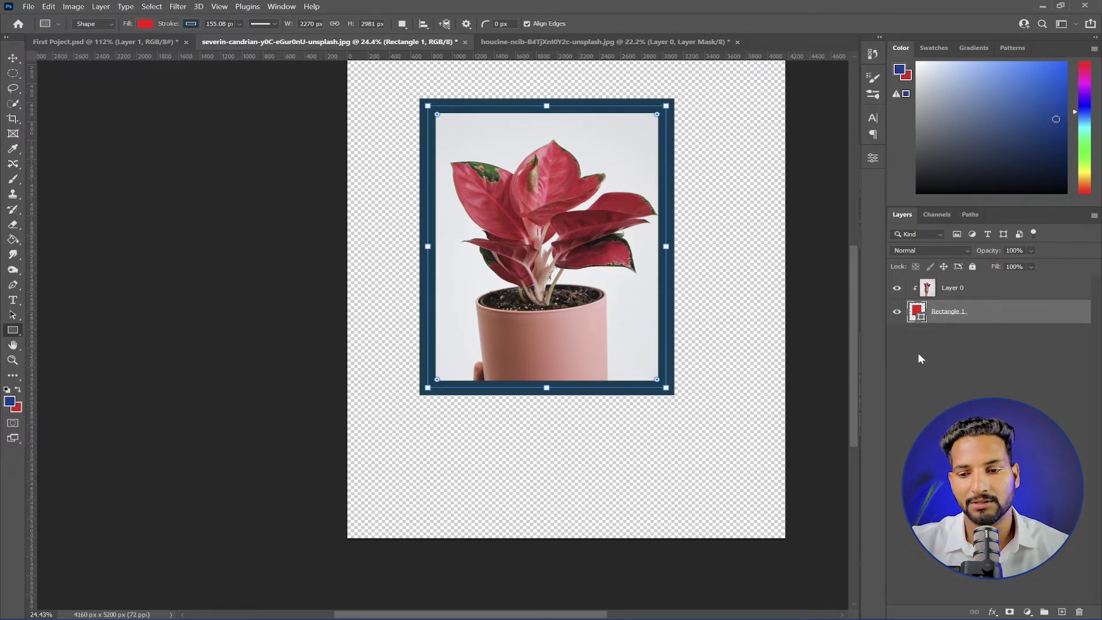
Reposition the clipped plant photo on Layer 0 inside the frame, shifting it up and back down to sit slightly lower
click(943, 293)
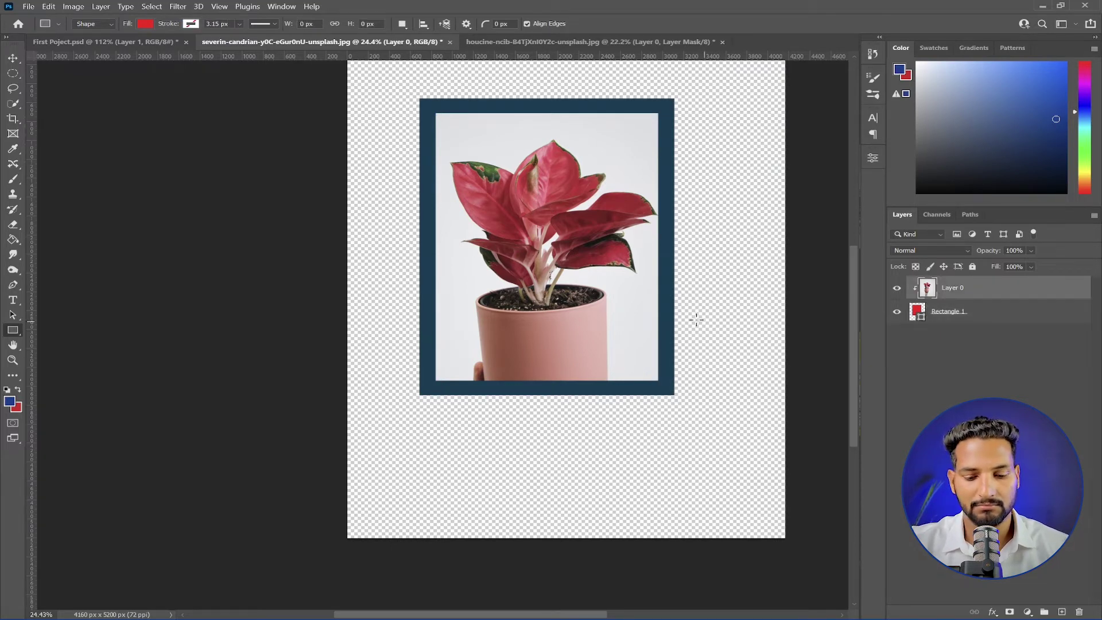
key(v)
drag(552, 299, 559, 264)
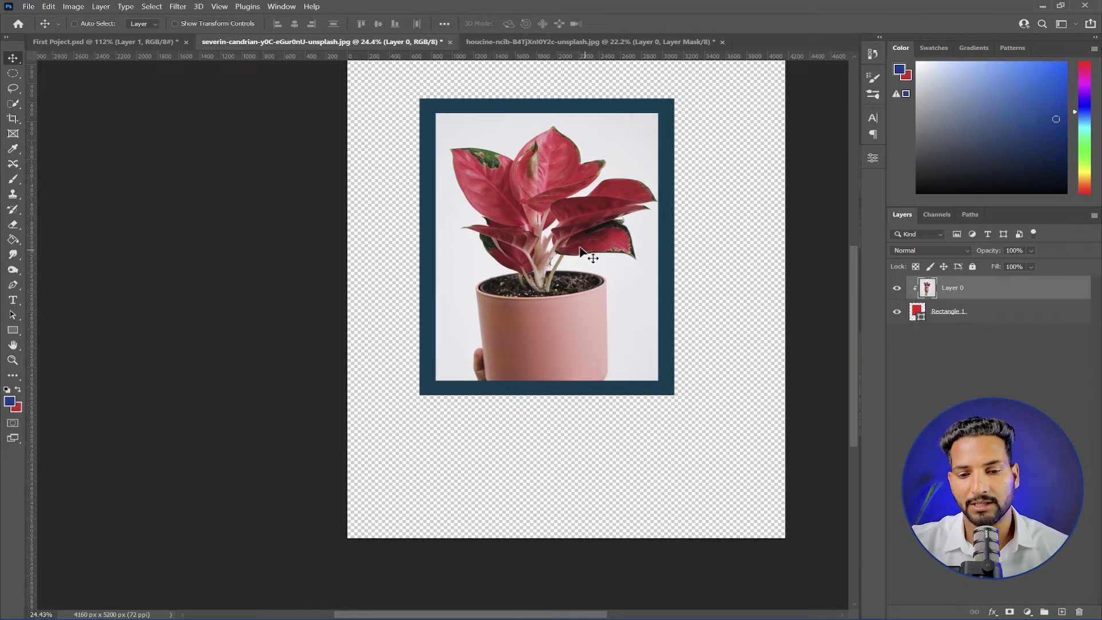
drag(568, 236, 555, 285)
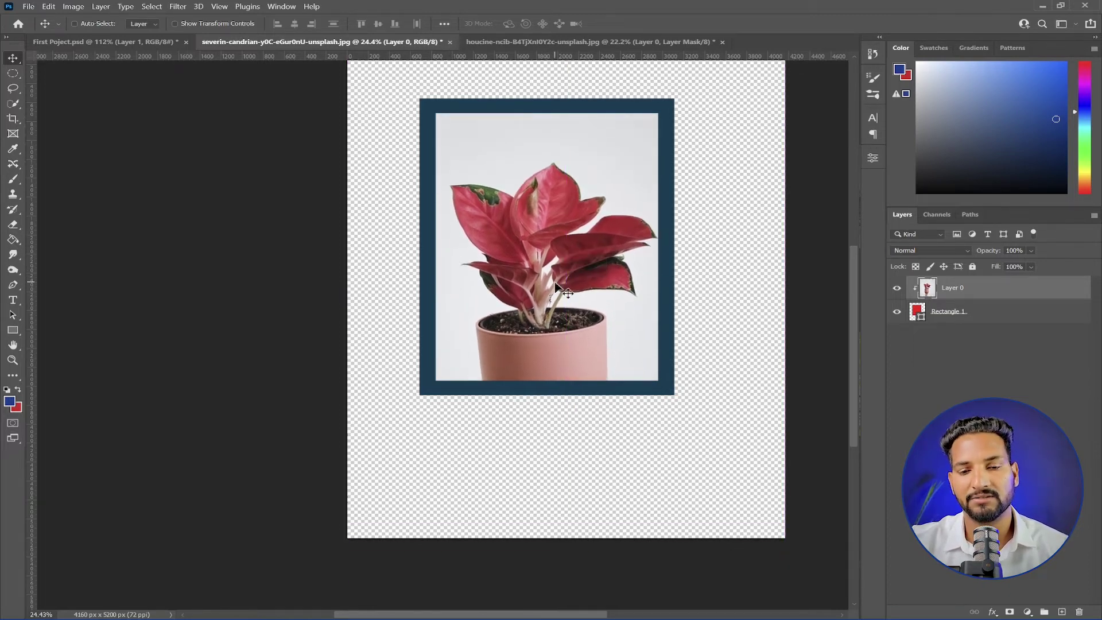
Delete the Rectangle 1 layer so that only the plant photo on Layer 0 remains
click(940, 312)
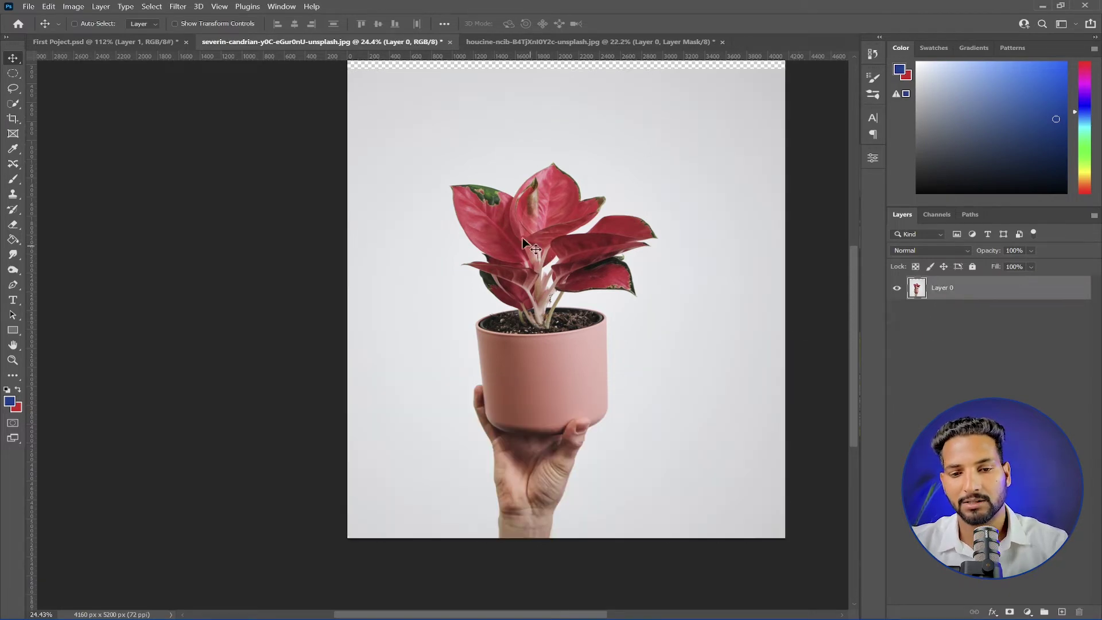
alt+scroll(519, 238, down, 2)
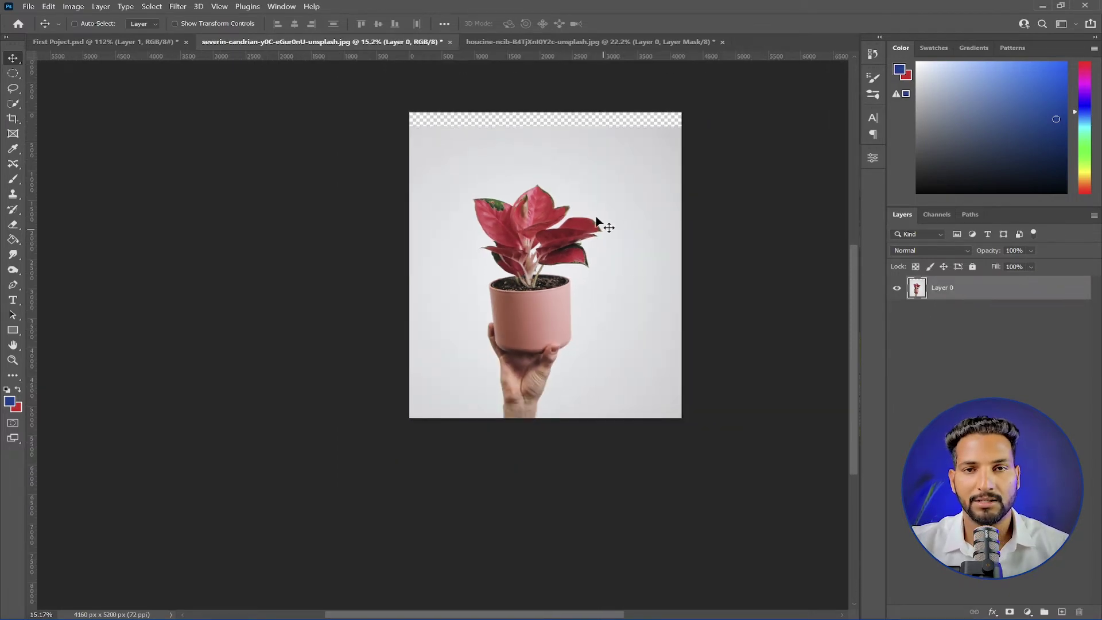
click(12, 285)
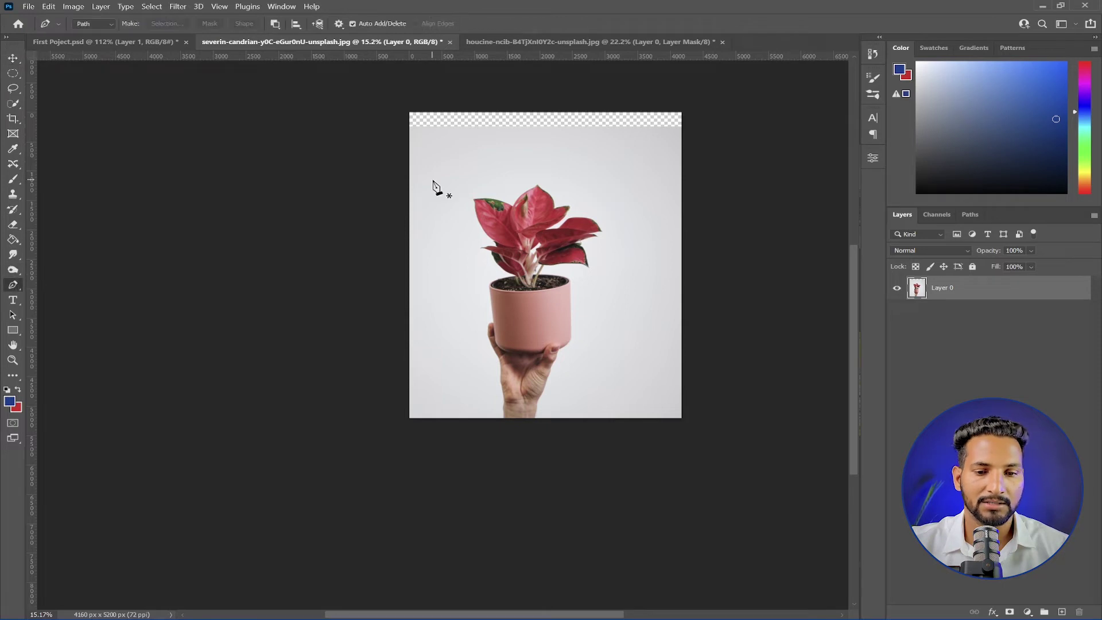
click(410, 168)
mouse_move(568, 164)
mouse_down()
mouse_move(625, 170)
mouse_move(622, 226)
mouse_up()
drag(636, 291, 663, 320)
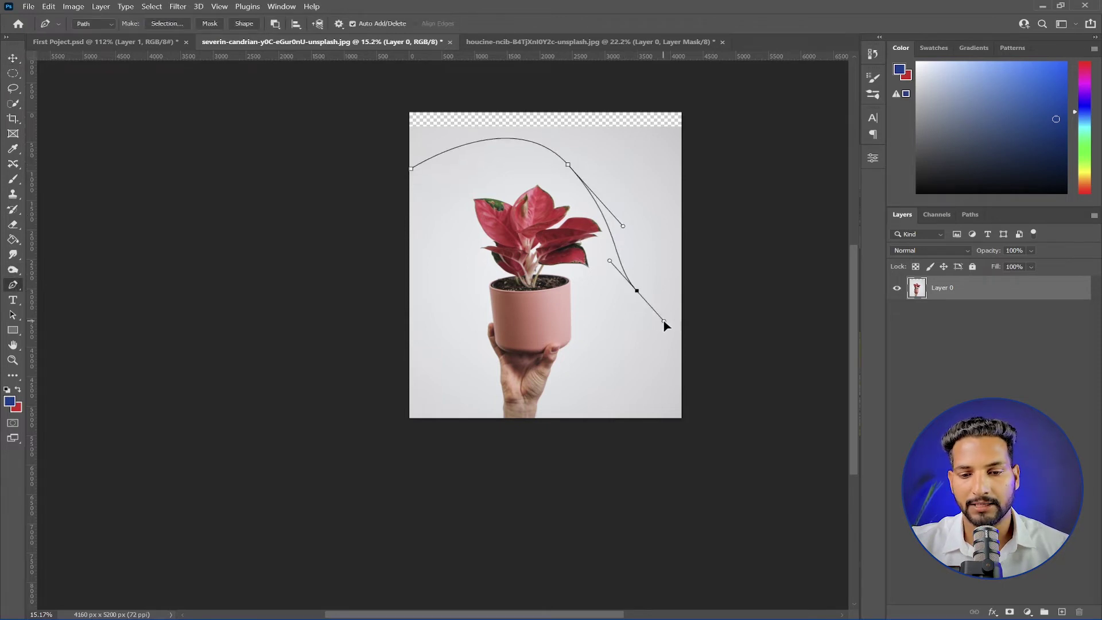
key(ctrl+z)
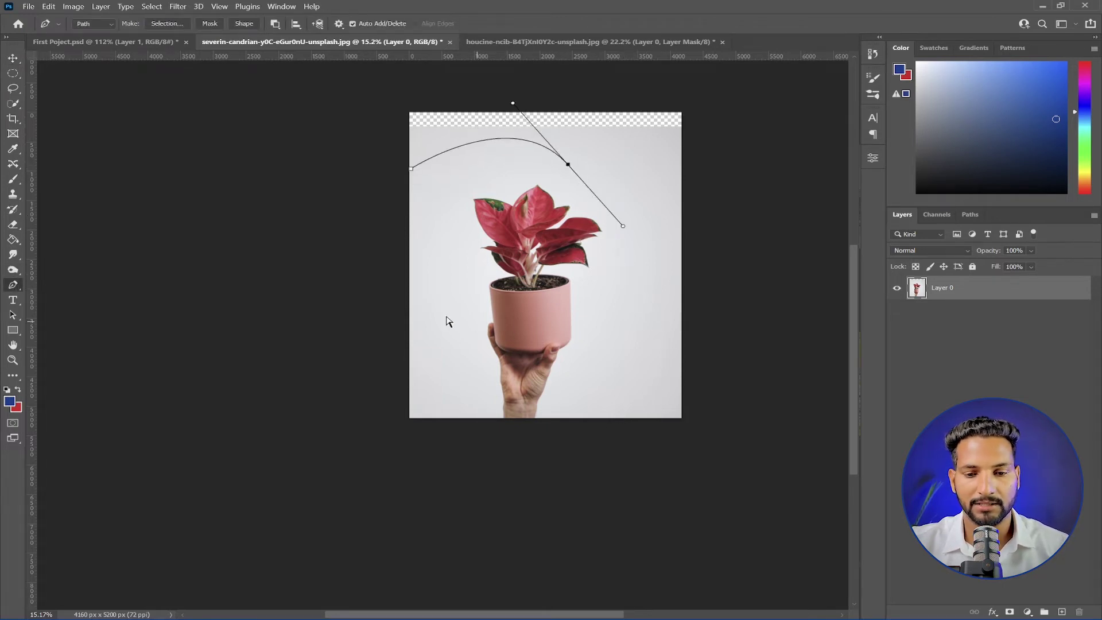
key(ctrl+z)
key(ctrl+z)
Draw a closed, wavy nine-point path around the plant and pot with the Curvature Pen Tool and convert it to a shape layer
right_click(13, 284)
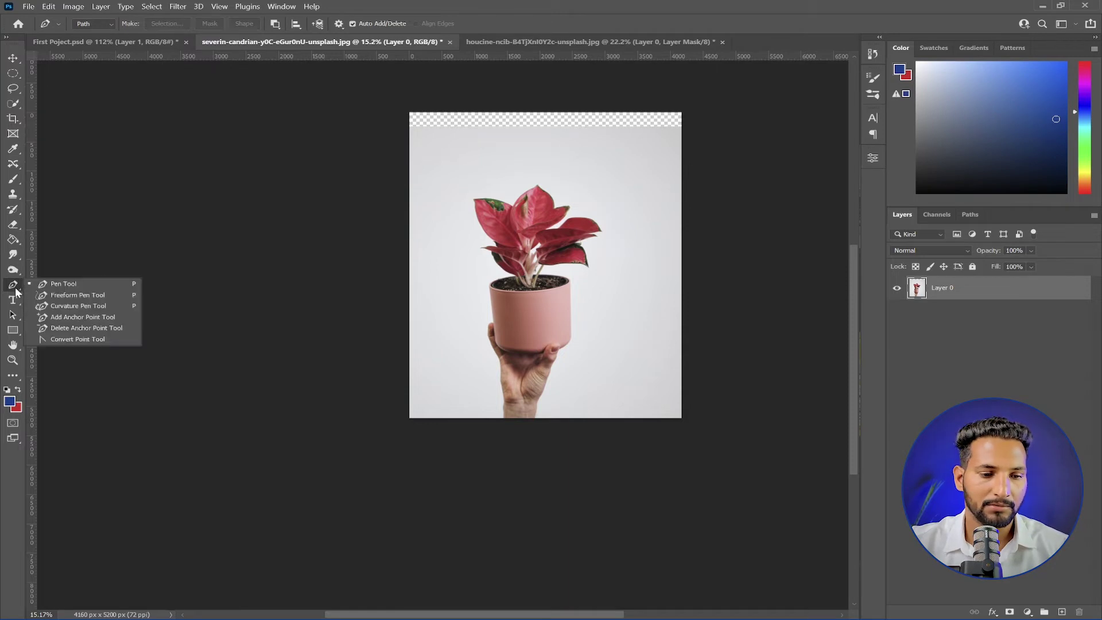
click(78, 305)
click(466, 168)
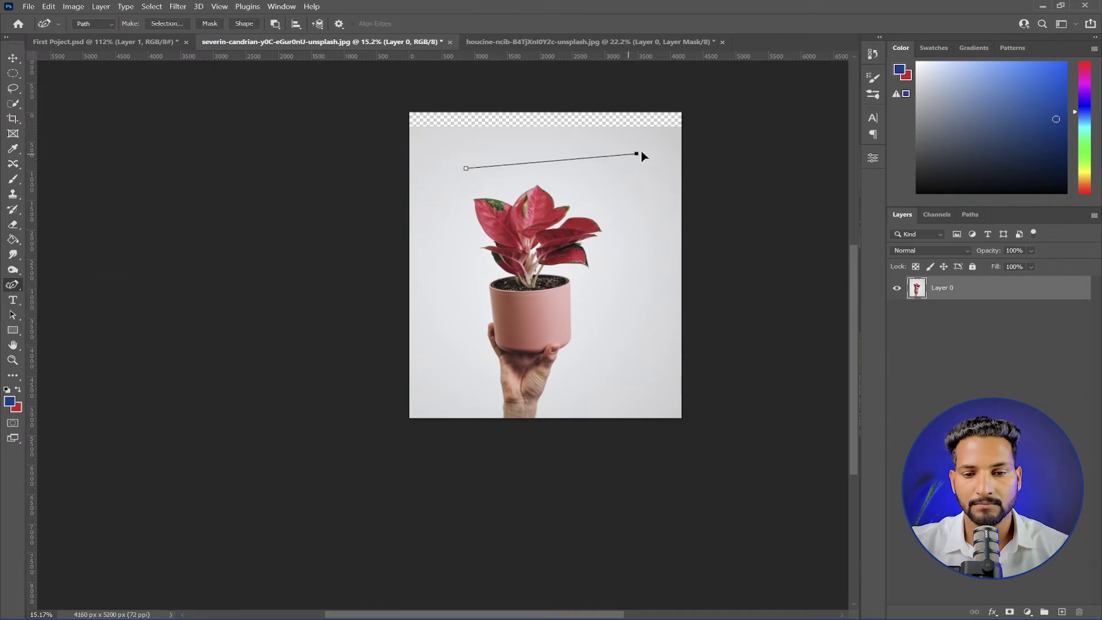
click(653, 138)
click(644, 218)
click(624, 301)
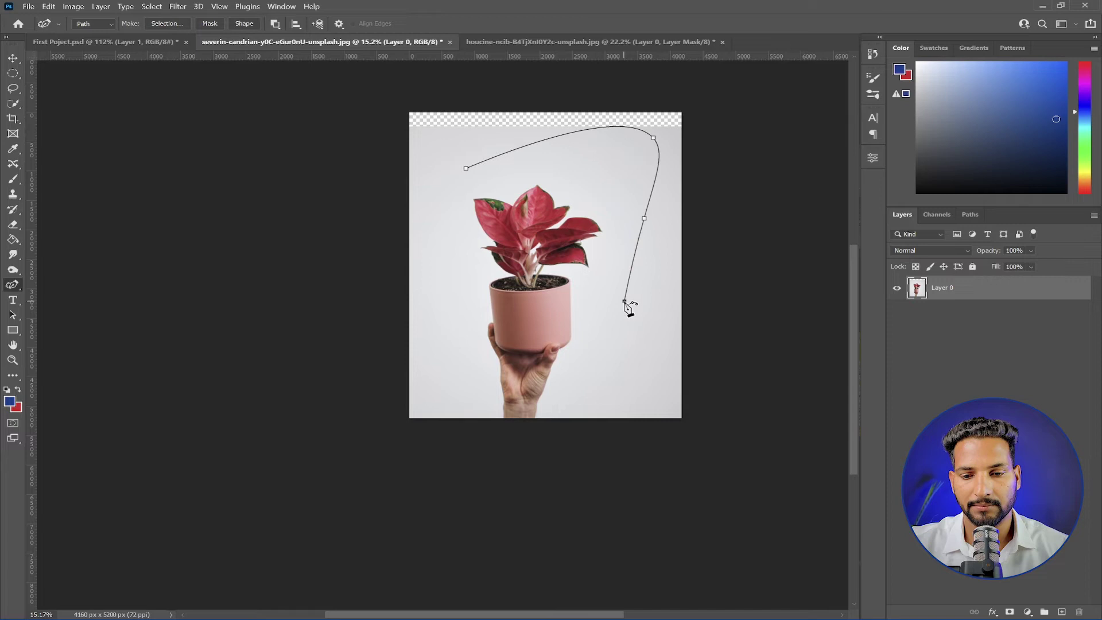
click(647, 373)
click(575, 385)
click(457, 345)
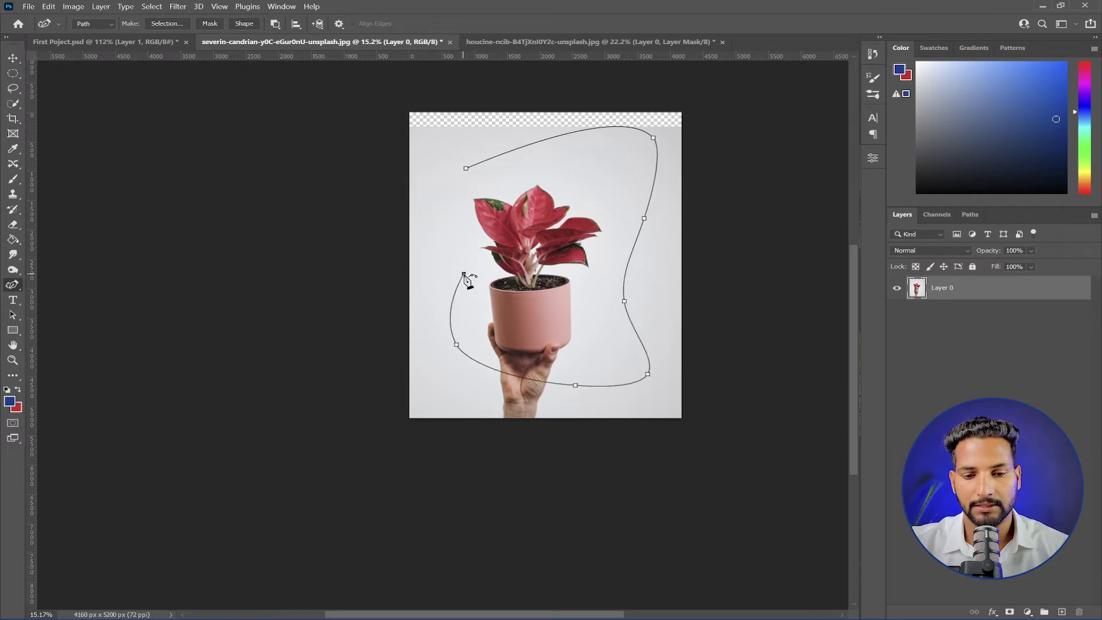
click(464, 274)
click(466, 170)
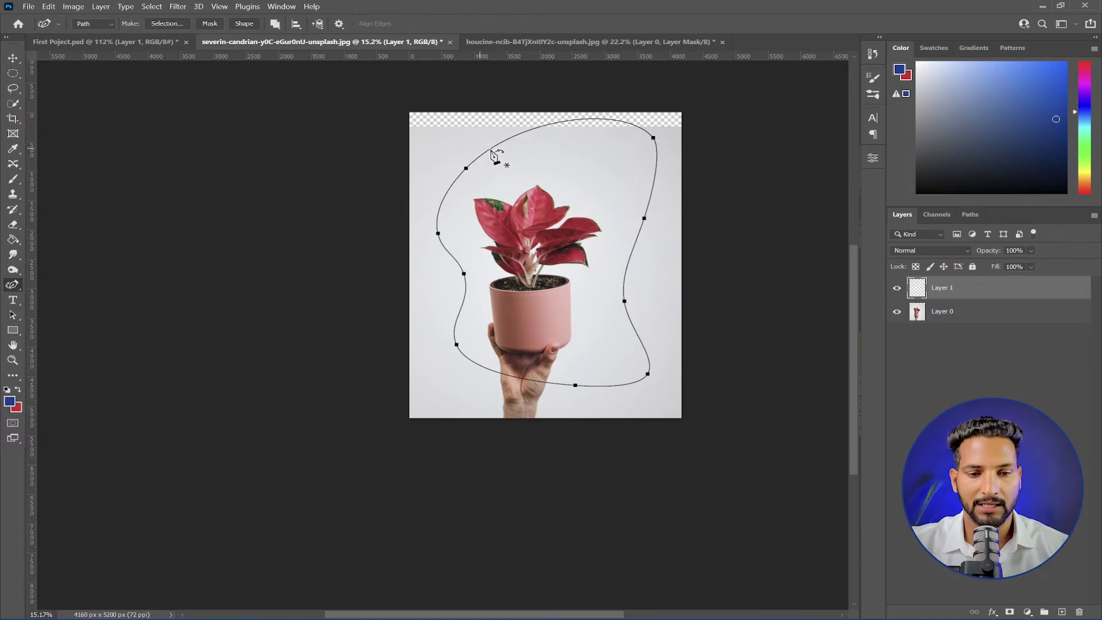
click(244, 23)
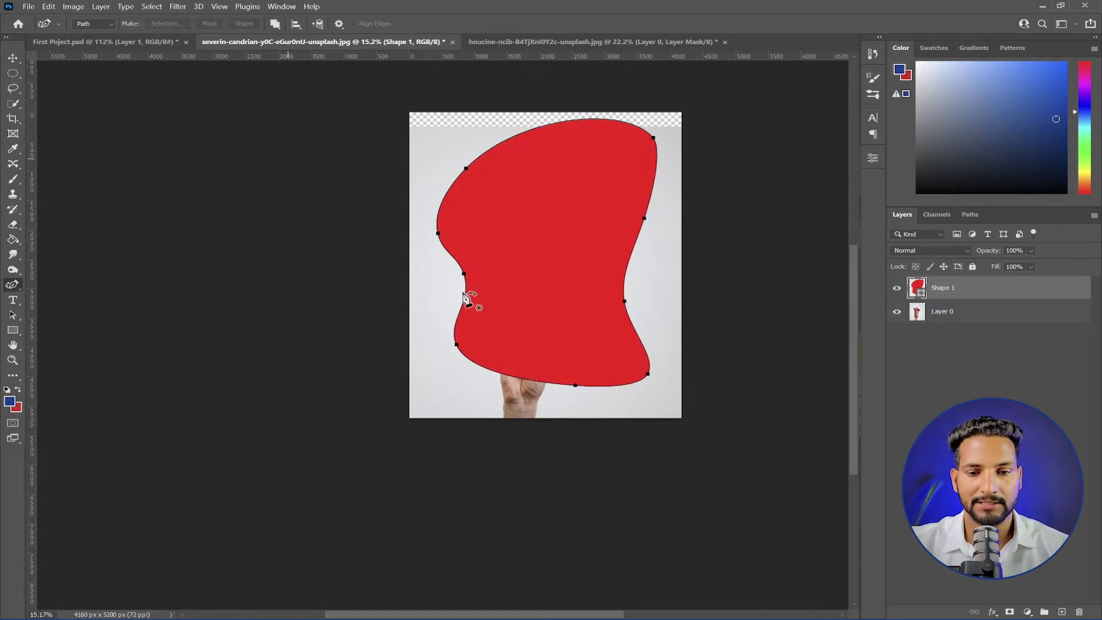
Place the Shape 1 layer beneath Layer 0 and clip Layer 0 to it with a clipping mask
drag(971, 292, 979, 329)
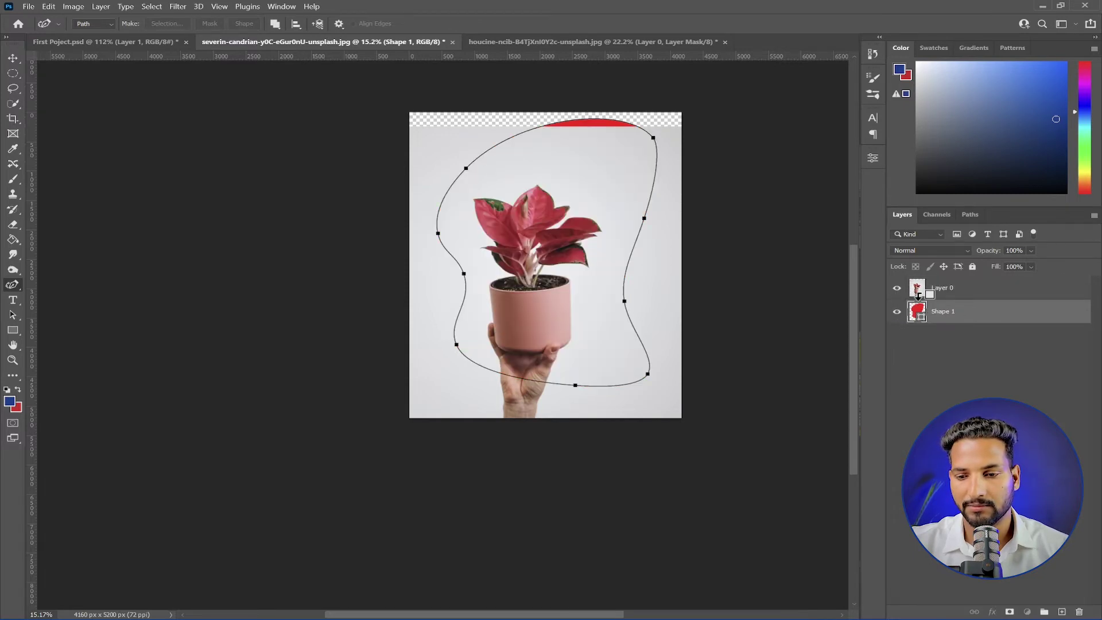
alt+click(917, 295)
Shift the clipped plant photo on Layer 0 to the right and slightly up so it fills the whole blob shape
click(957, 289)
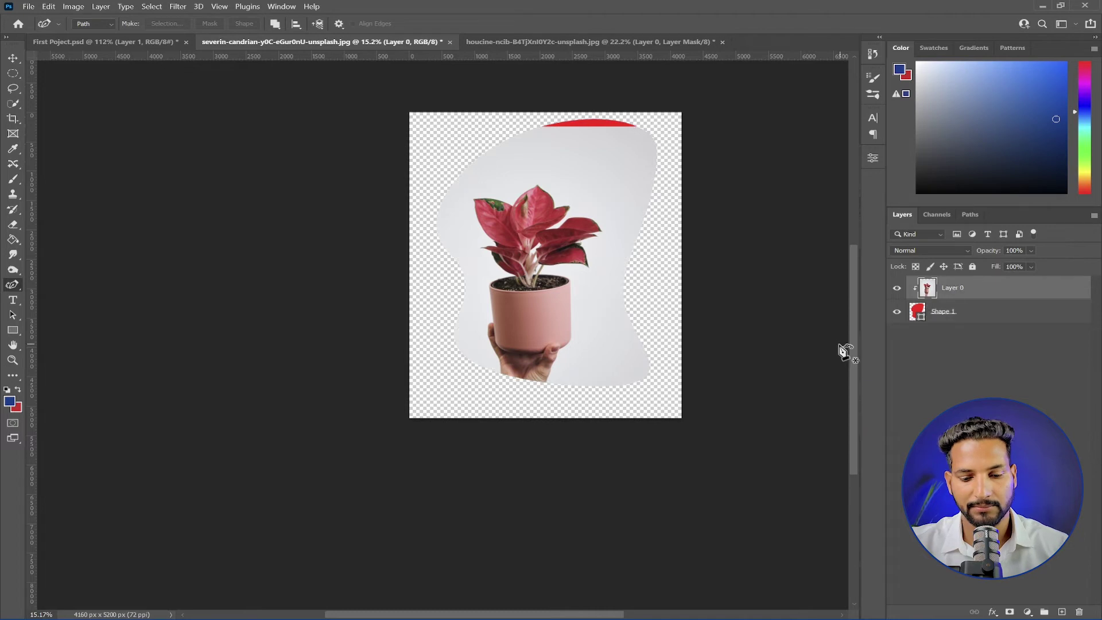
key(v)
mouse_move(575, 289)
mouse_down()
mouse_move(597, 278)
mouse_move(608, 291)
mouse_move(579, 295)
mouse_up()
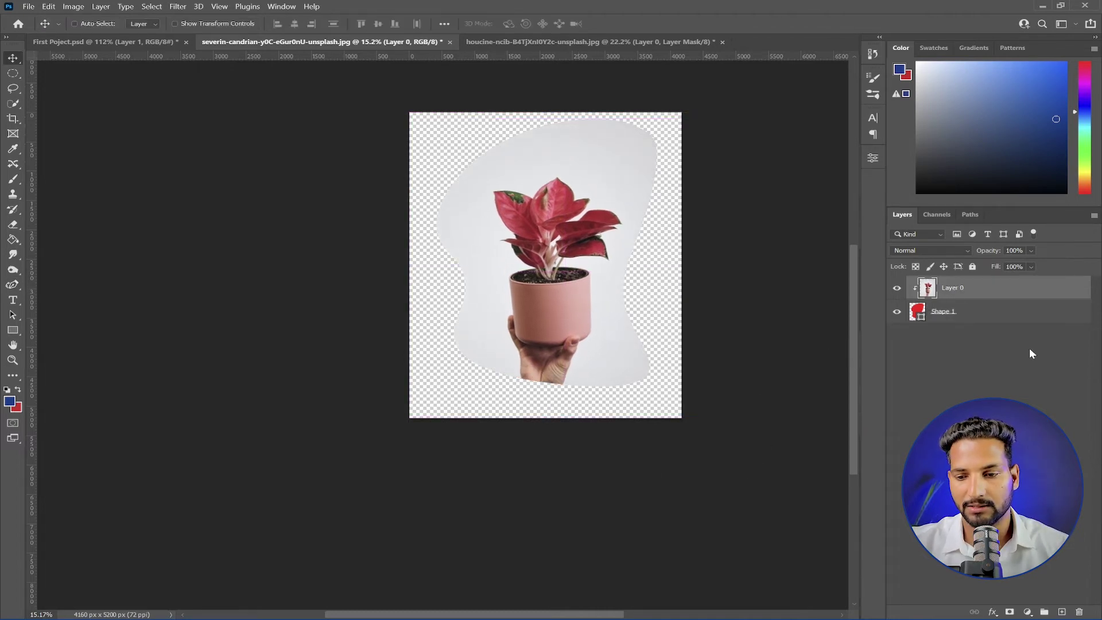
Add a new empty layer and move it below Shape 1 at the bottom of the layer stack
click(998, 316)
click(1062, 612)
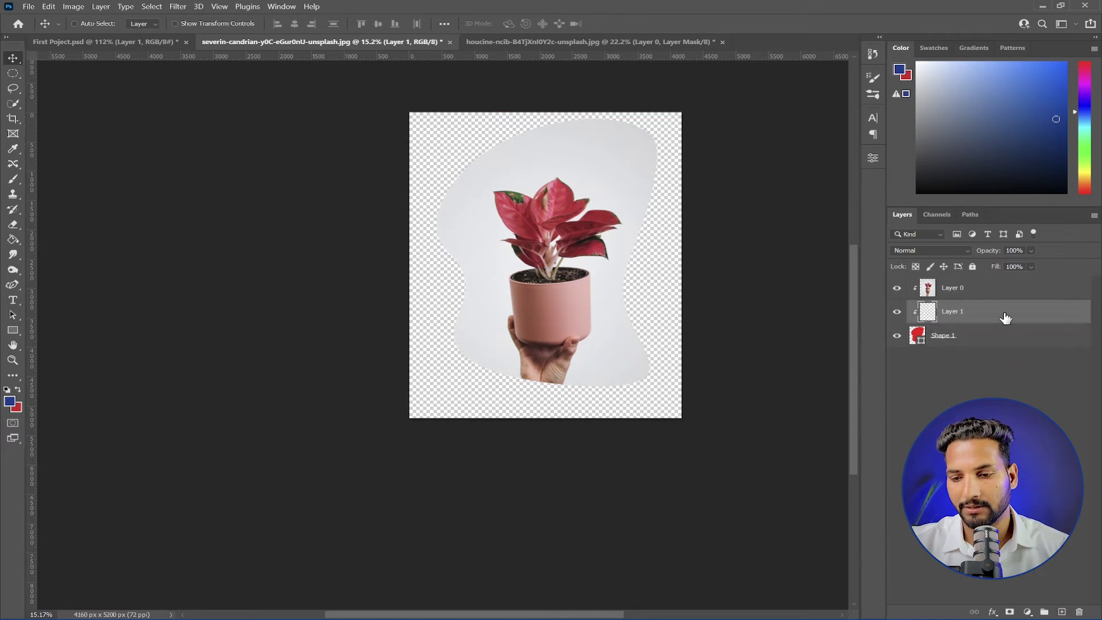
drag(1004, 315, 1011, 347)
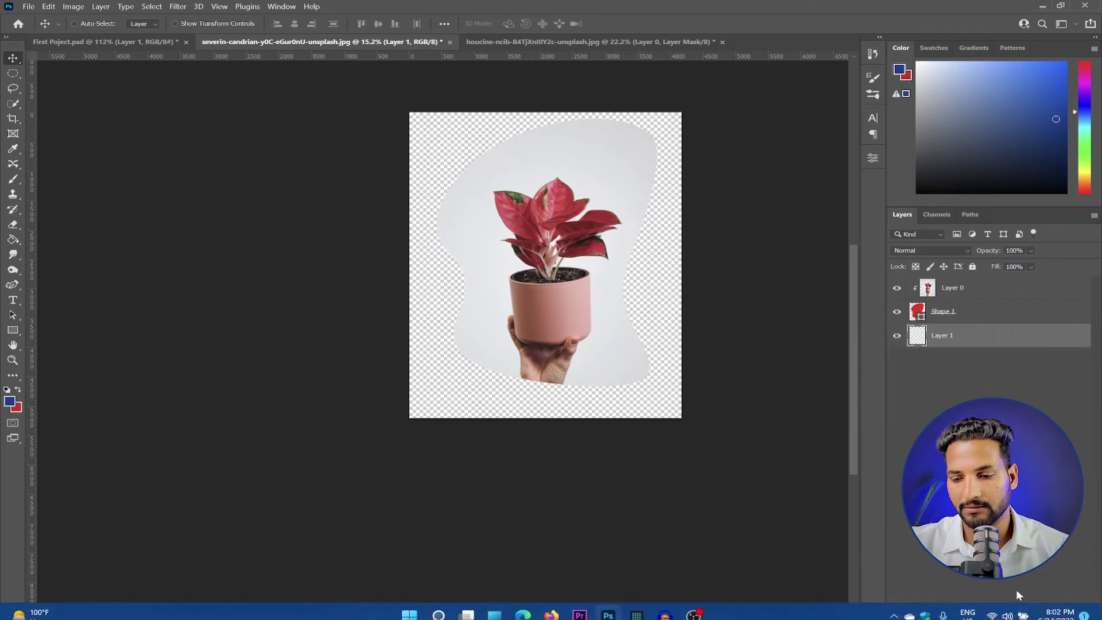
Add a gradient fill layer beneath Shape 1 and try the Blue_03 preset from the Blues group
click(1027, 611)
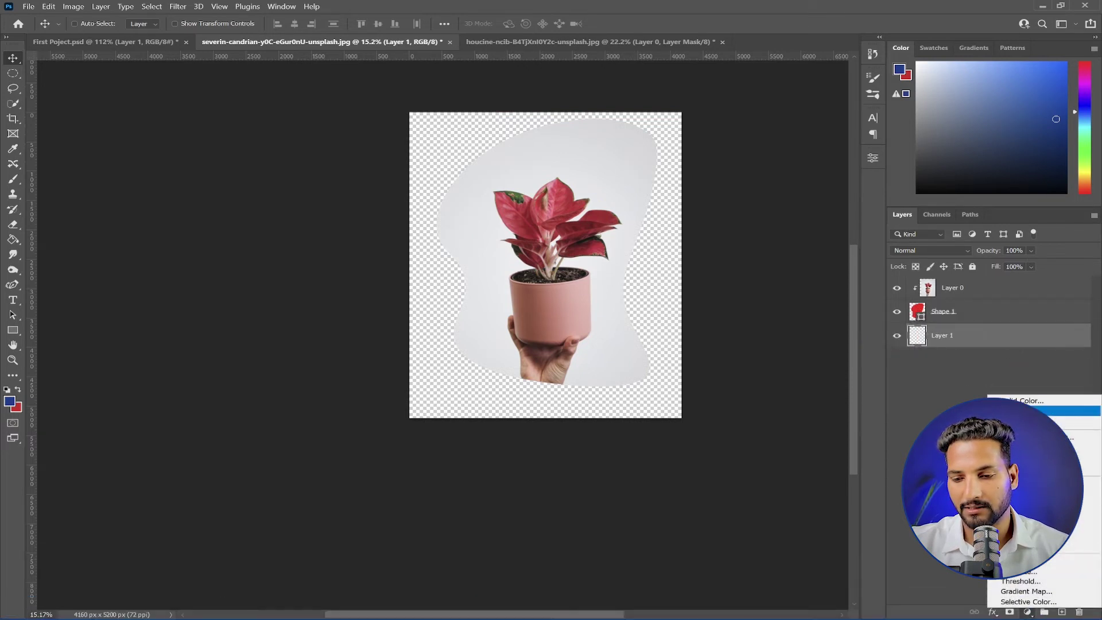
click(1019, 411)
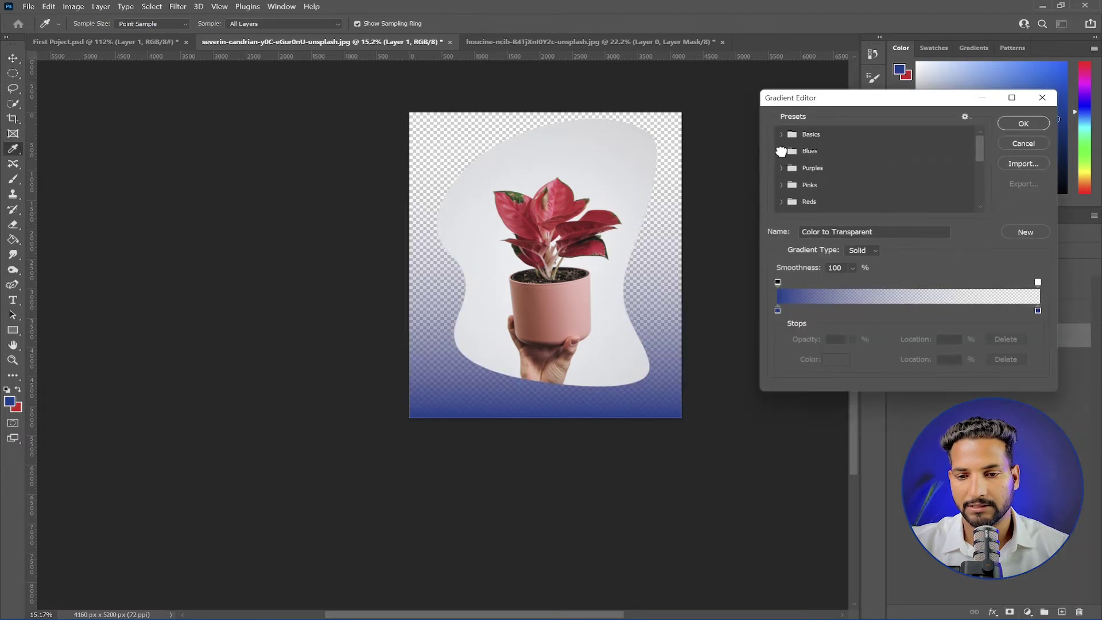
click(782, 151)
click(838, 169)
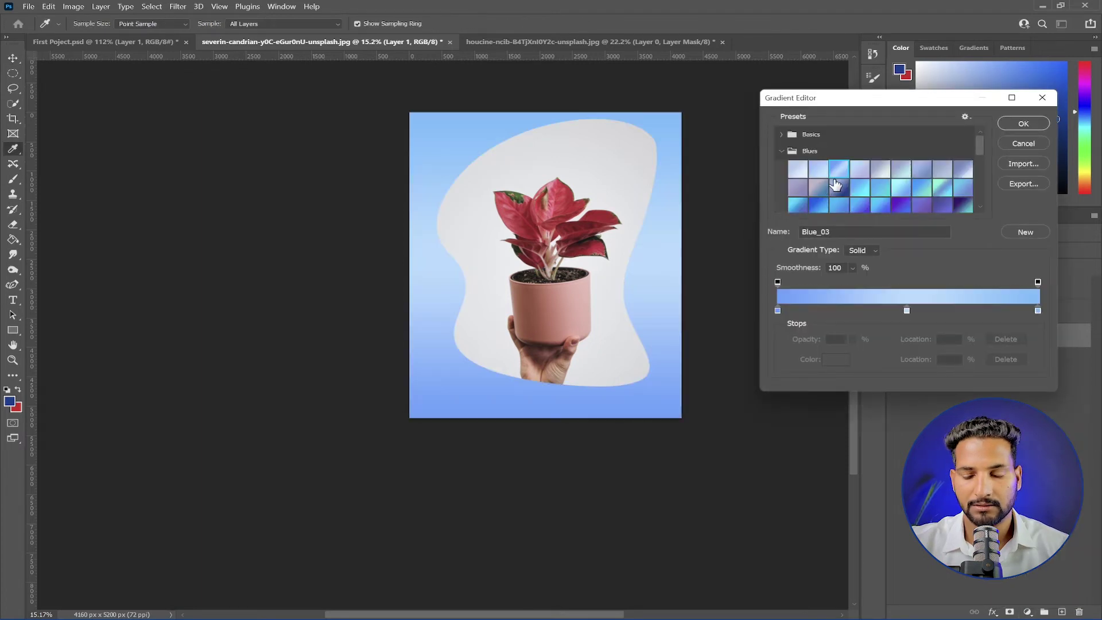
Set the background gradient fill to the Pink_04 preset, after trying Pink_05 and Pink_06 from the Pinks group
click(782, 150)
click(782, 184)
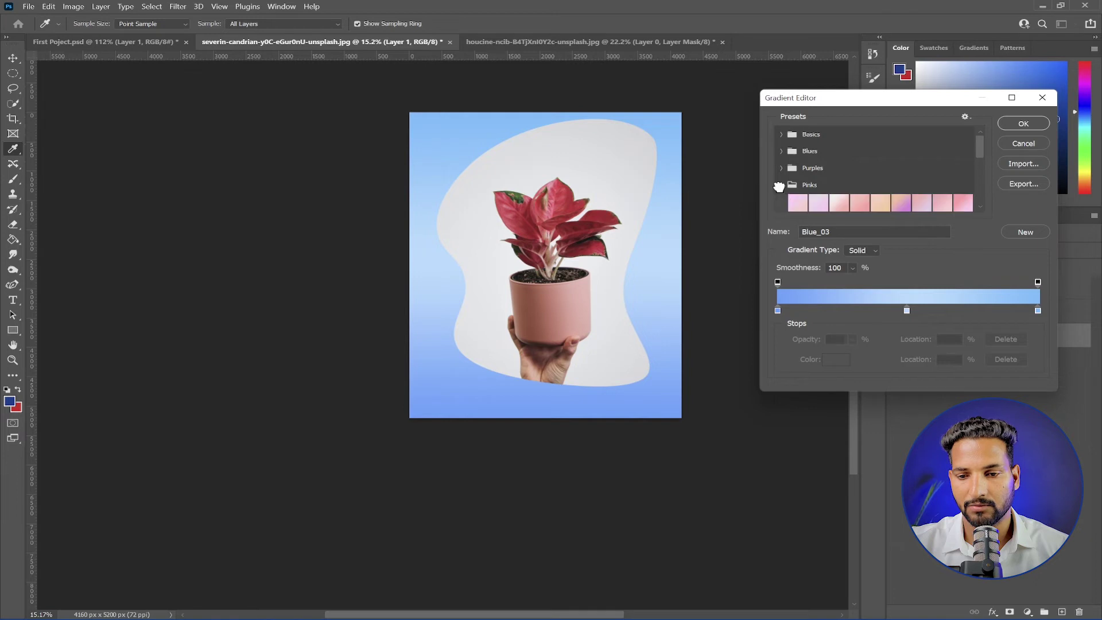
click(877, 205)
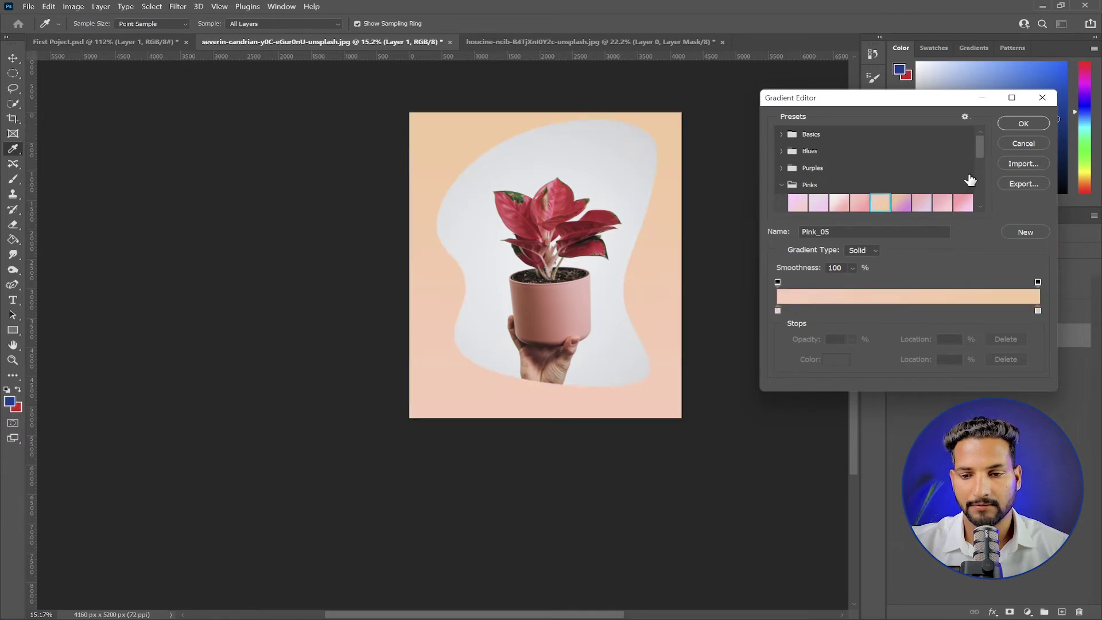
click(905, 205)
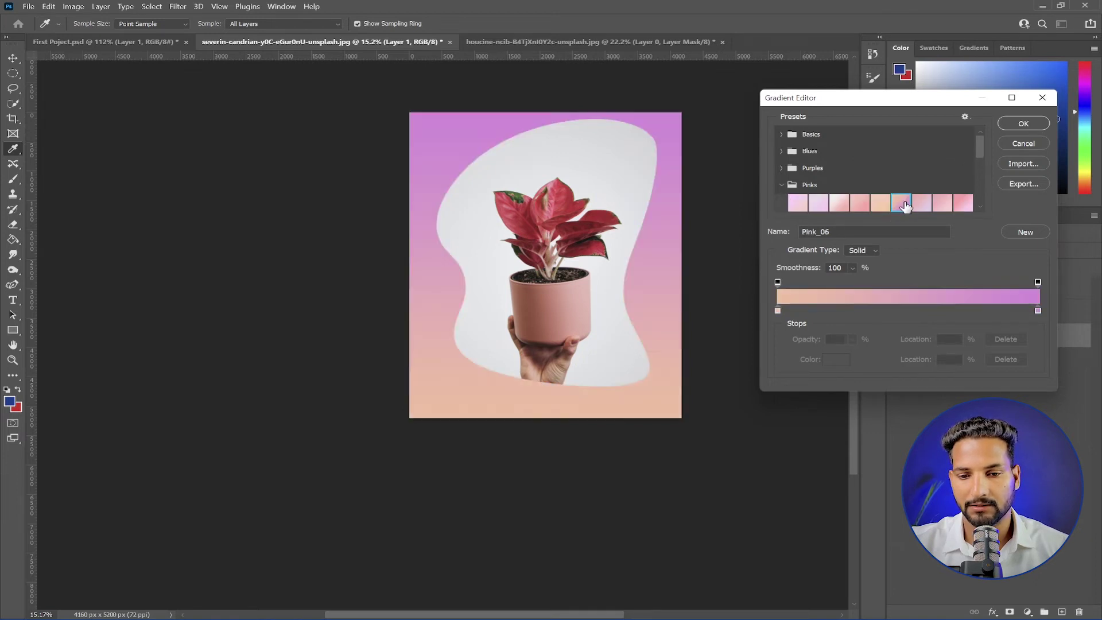
click(825, 205)
click(859, 205)
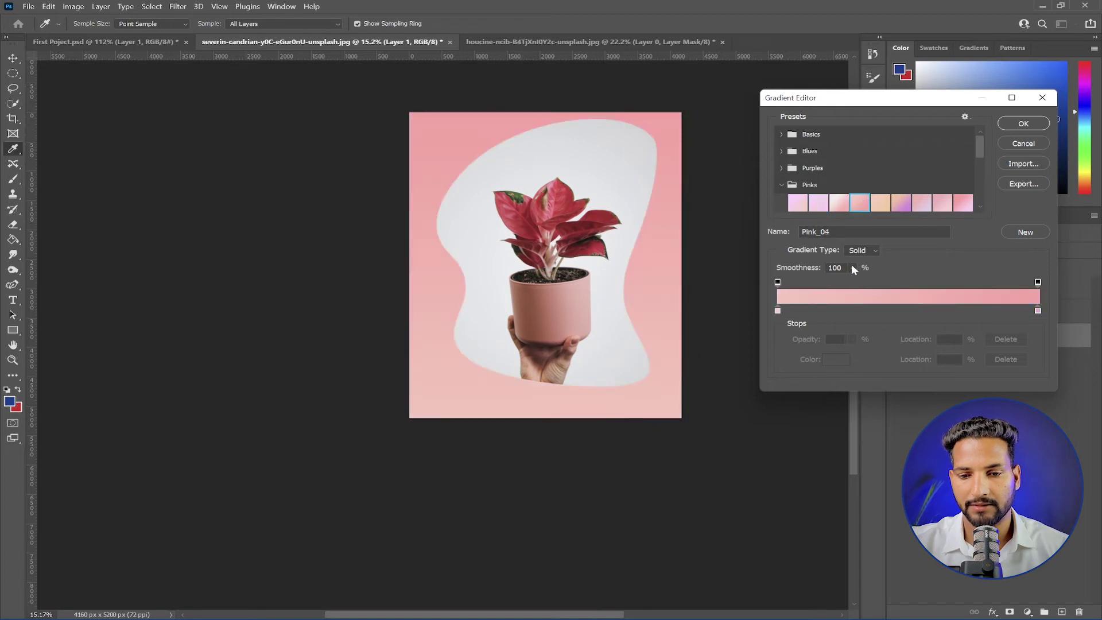
click(1022, 125)
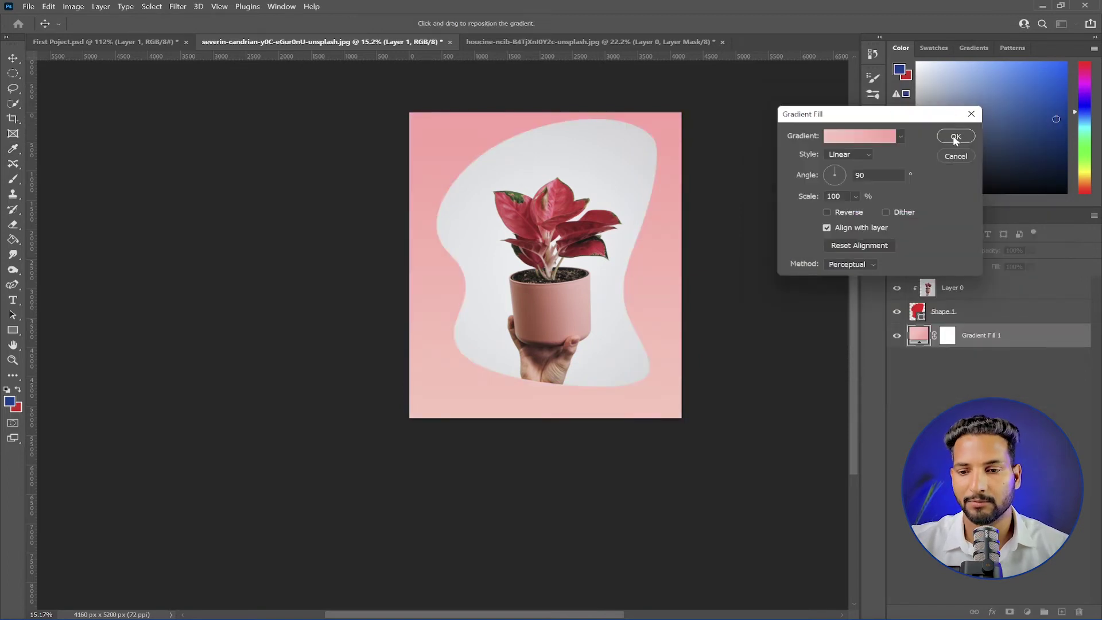
click(956, 136)
Select Layer 0 and Shape 1 together and move the clipped plant slightly down and left on the pink background
scroll(642, 241, up, 3)
scroll(642, 240, down, 2)
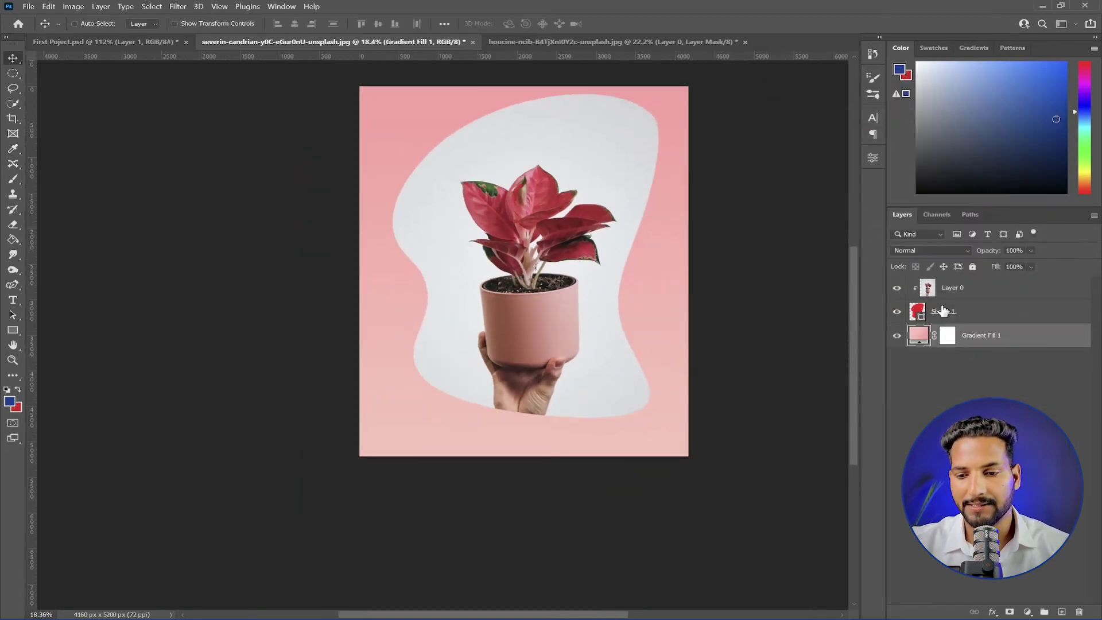
click(980, 310)
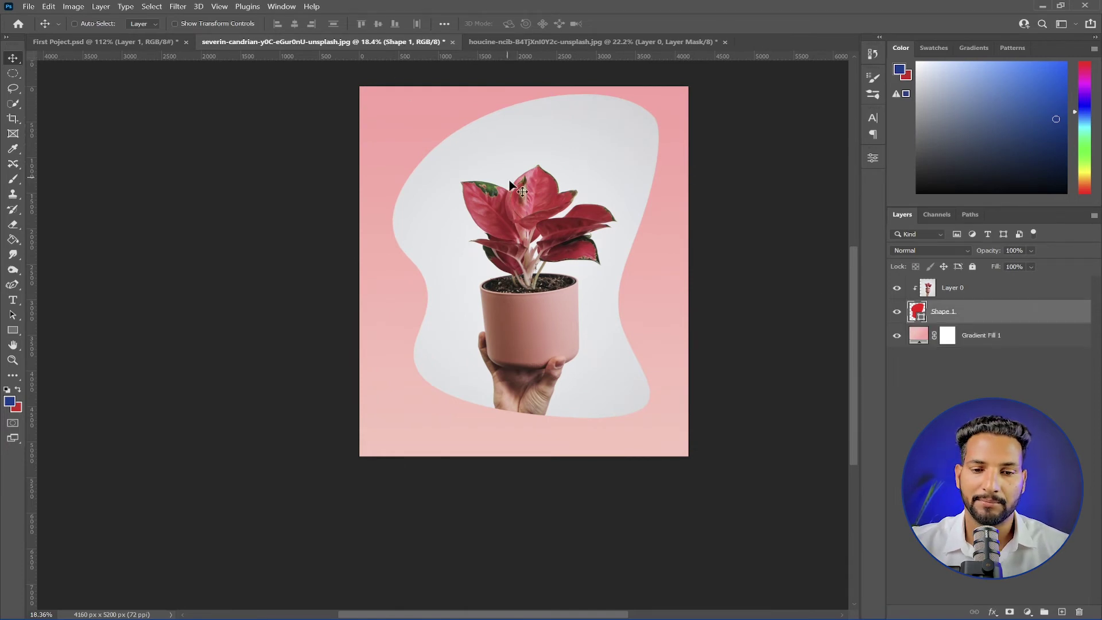
shift+click(953, 292)
drag(504, 288, 497, 306)
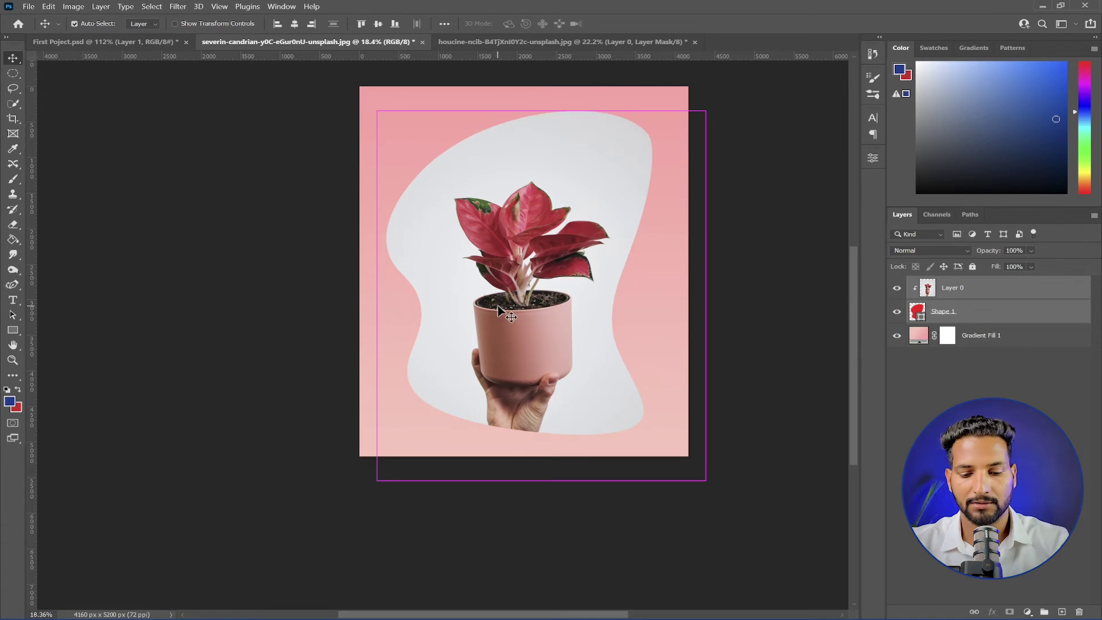
Scale Layer 0 and Shape 1 together to about 83% width and 77% height and center the blob on the canvas
key(ctrl+t)
drag(701, 477, 636, 380)
mouse_move(602, 326)
mouse_down()
mouse_move(617, 370)
mouse_move(602, 325)
mouse_up()
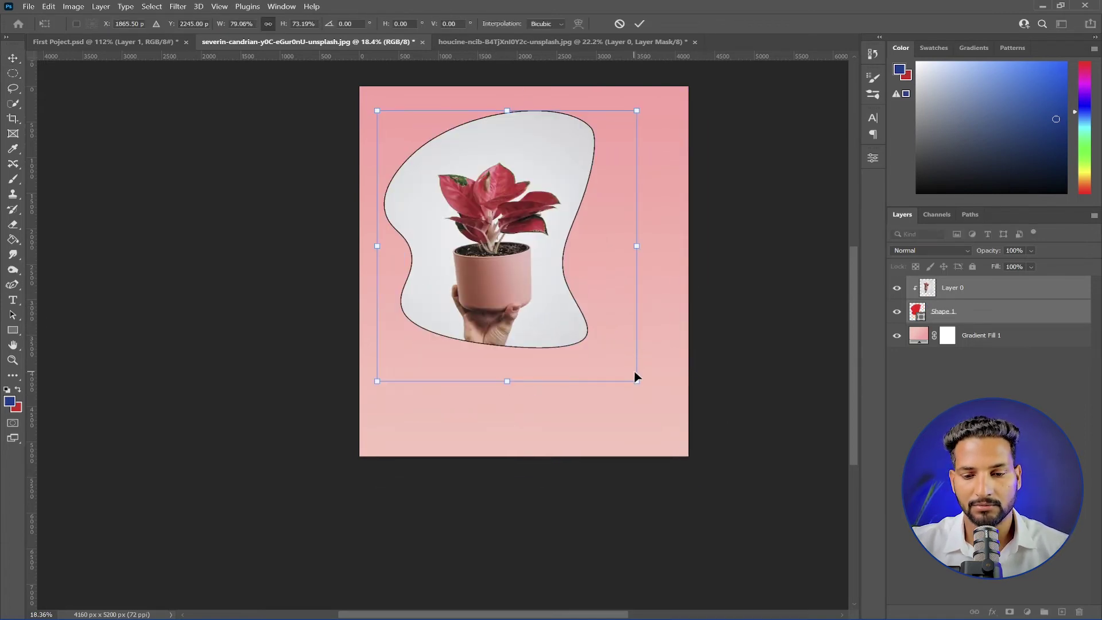
mouse_move(635, 379)
mouse_down()
mouse_move(570, 298)
mouse_move(603, 327)
mouse_move(639, 398)
mouse_up()
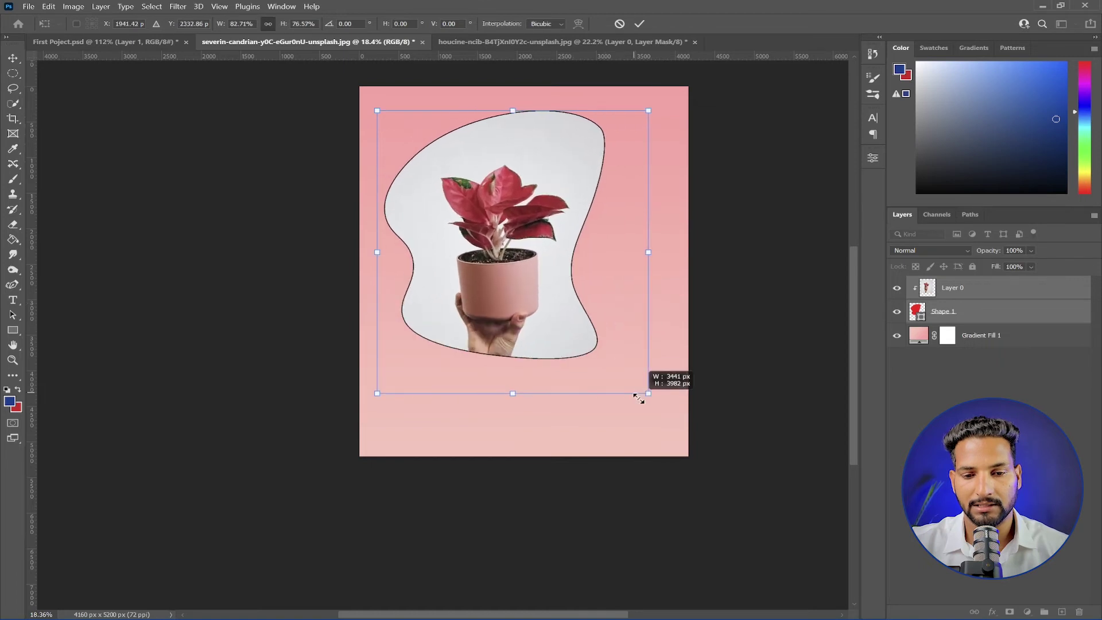
drag(488, 244, 514, 263)
key(Return)
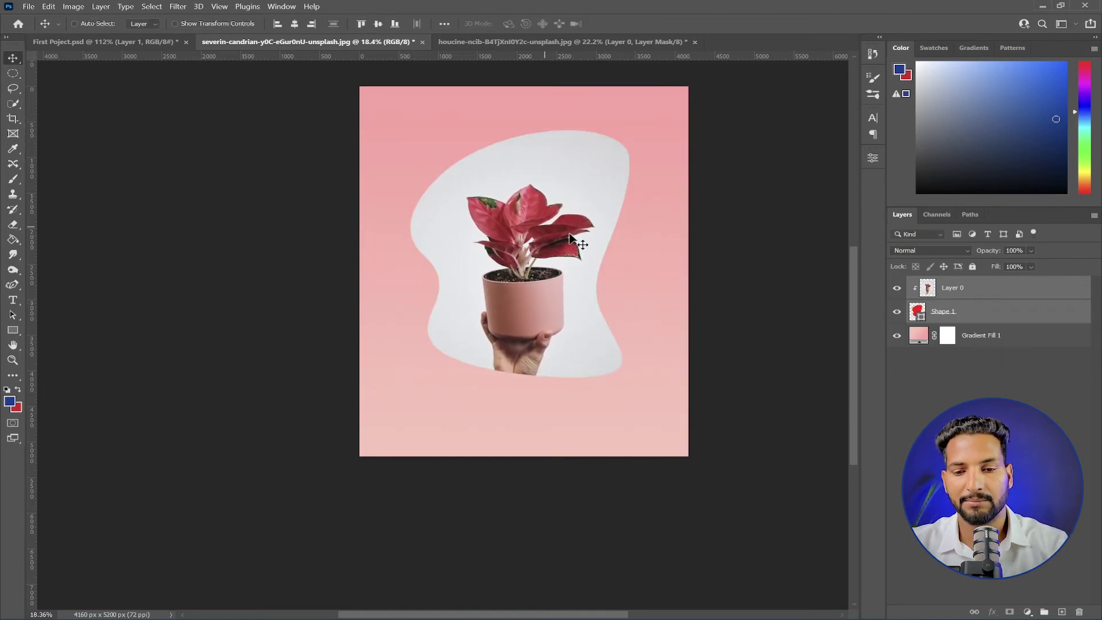
Release Layer 0's clipping mask and create it again so the photo is clipped to Shape 1
click(991, 294)
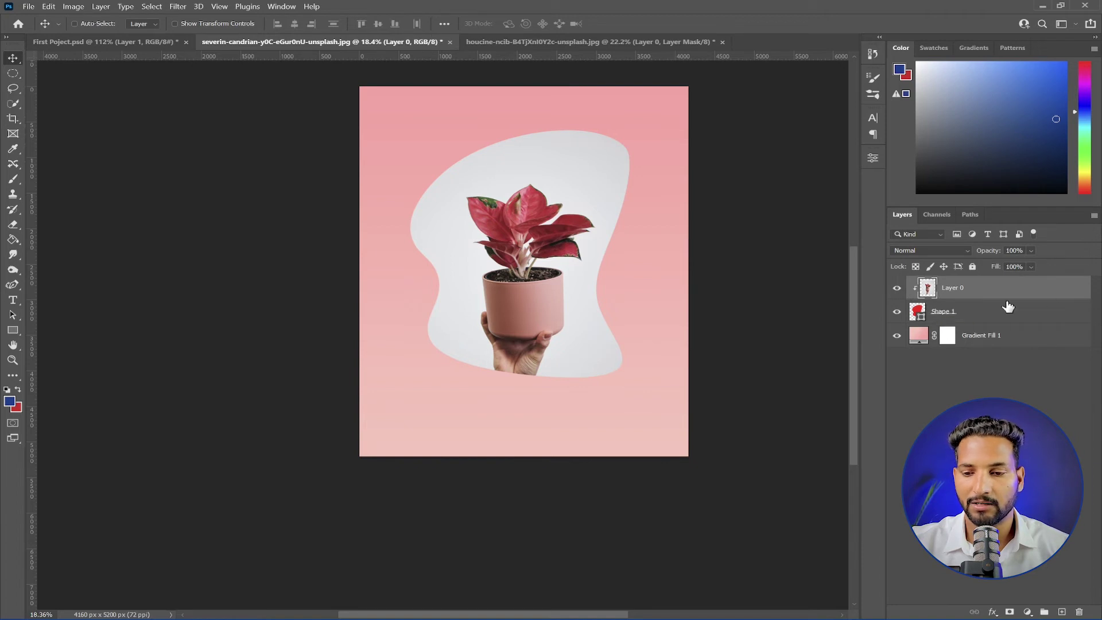
drag(924, 310, 923, 294)
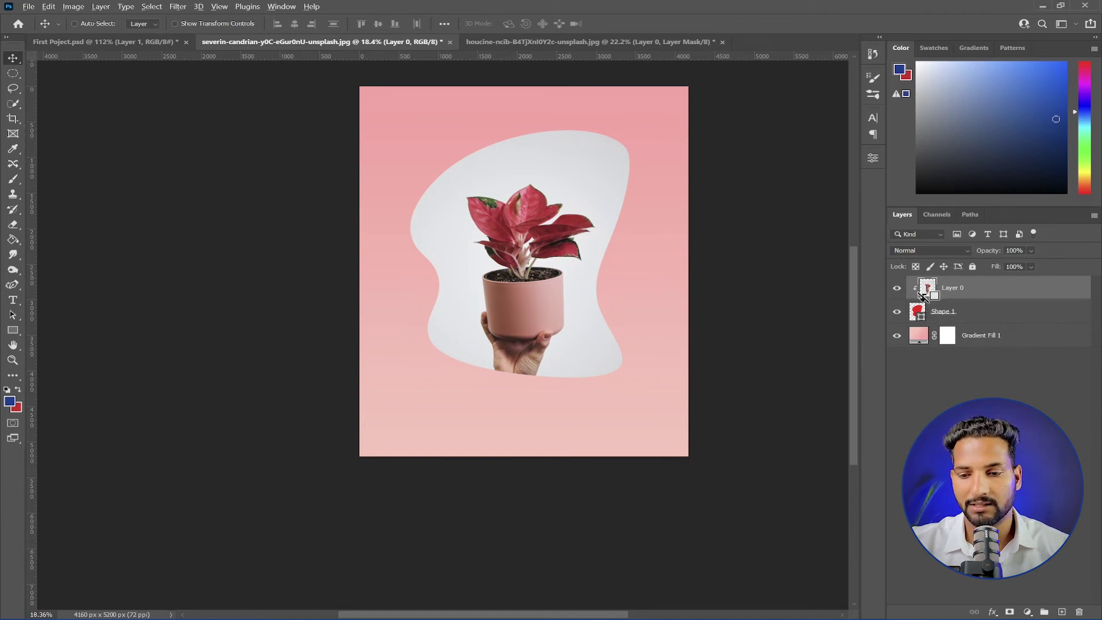
alt+click(922, 294)
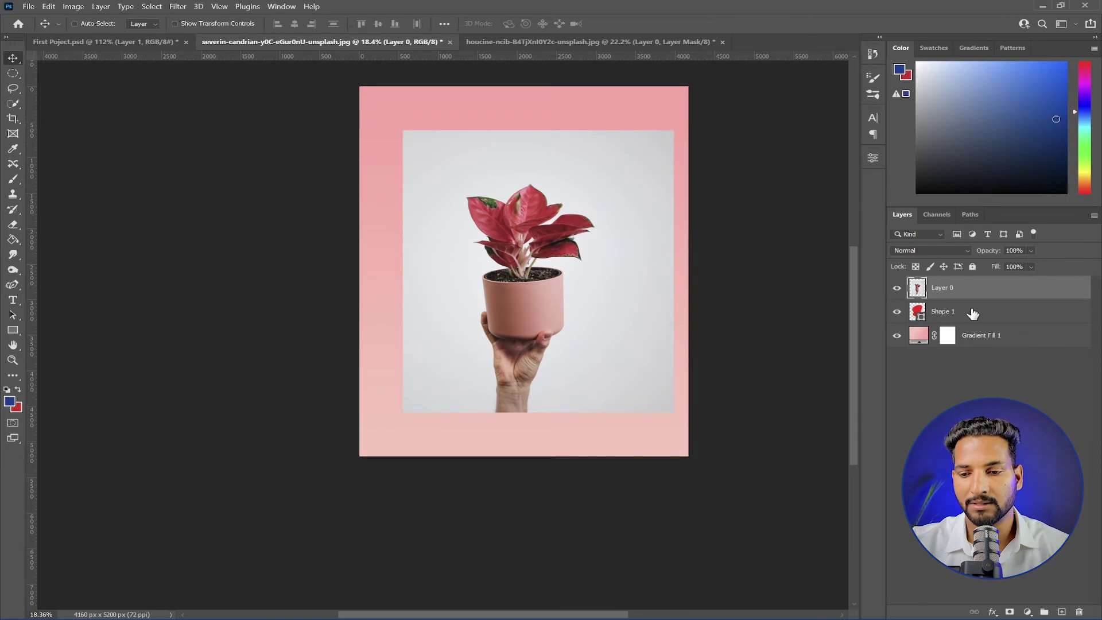
right_click(1027, 293)
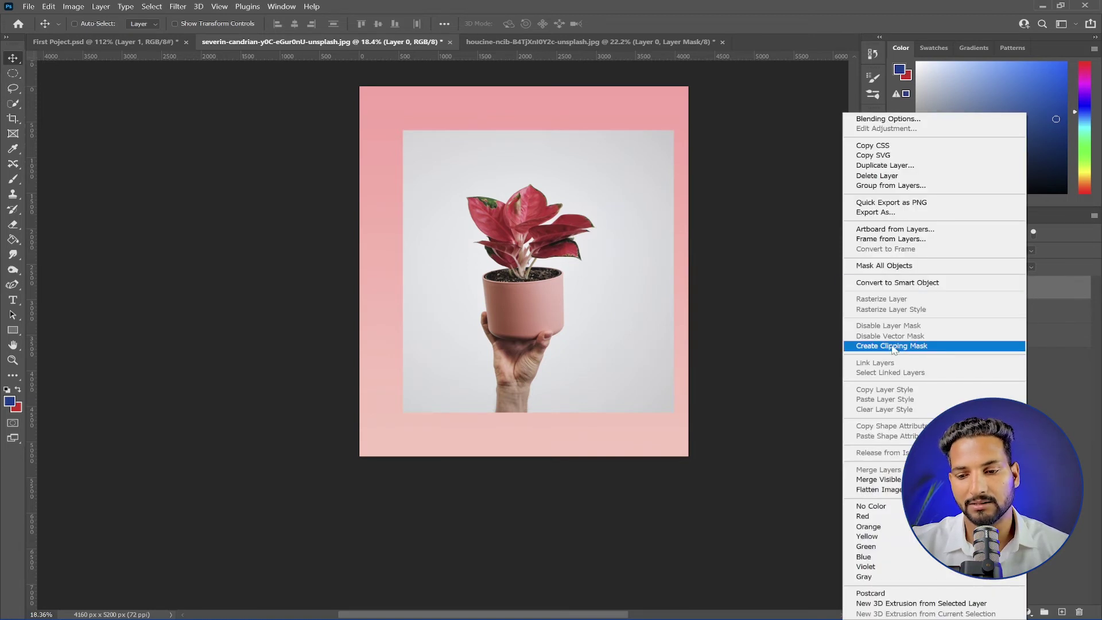
click(893, 346)
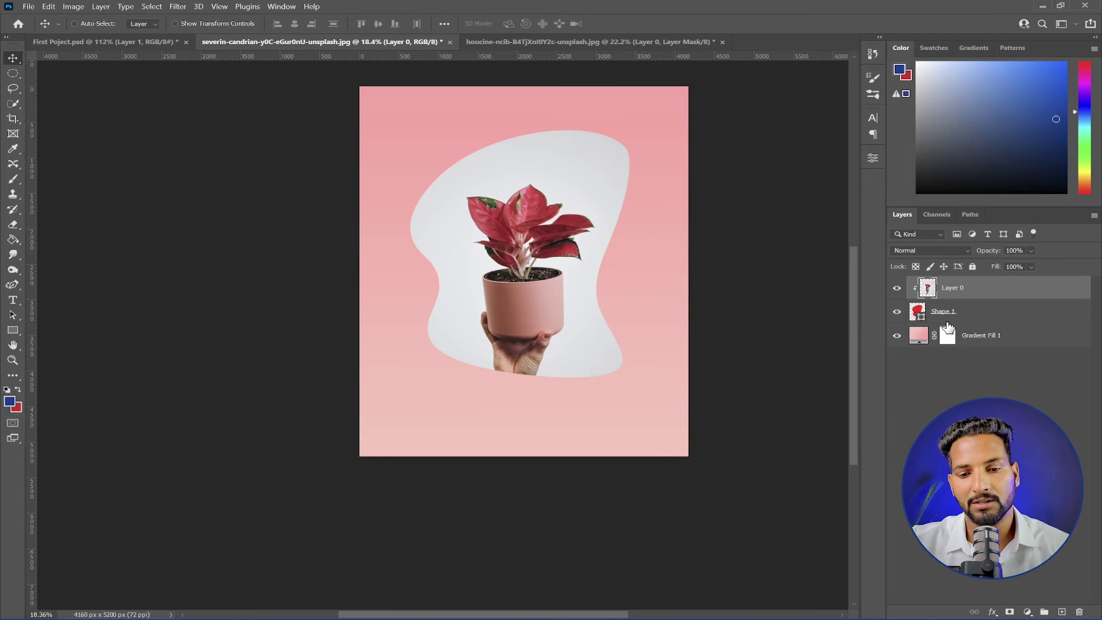
Add a Drop Shadow effect to the Shape 1 layer and adjust the shadow's offset around the blob
click(1006, 318)
double_click(1010, 317)
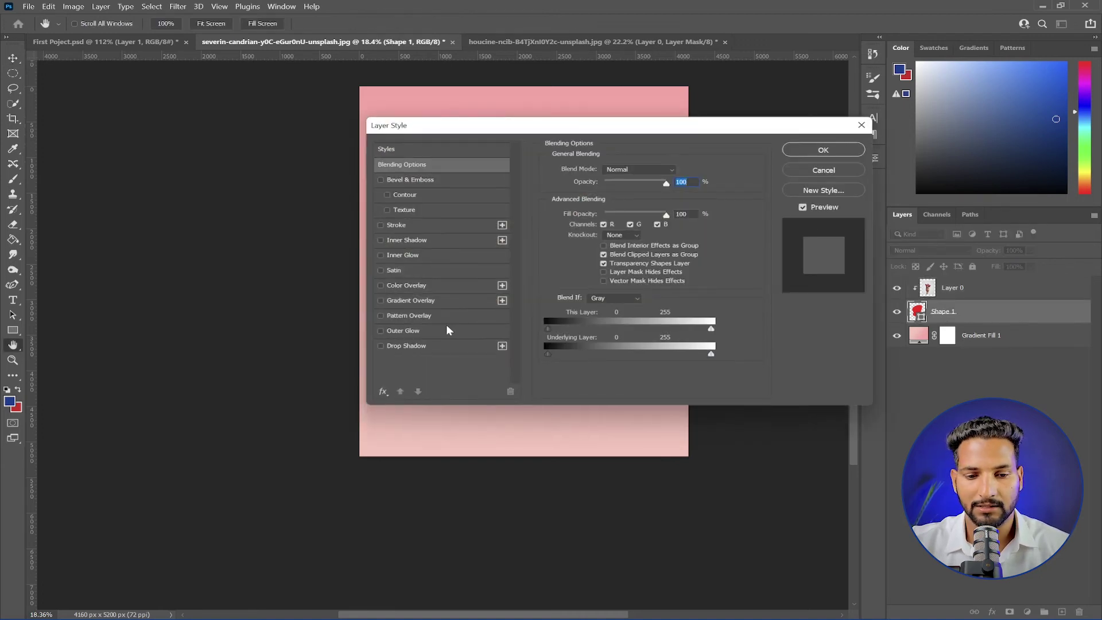
click(406, 344)
drag(591, 125, 853, 72)
drag(868, 174, 886, 196)
click(1084, 98)
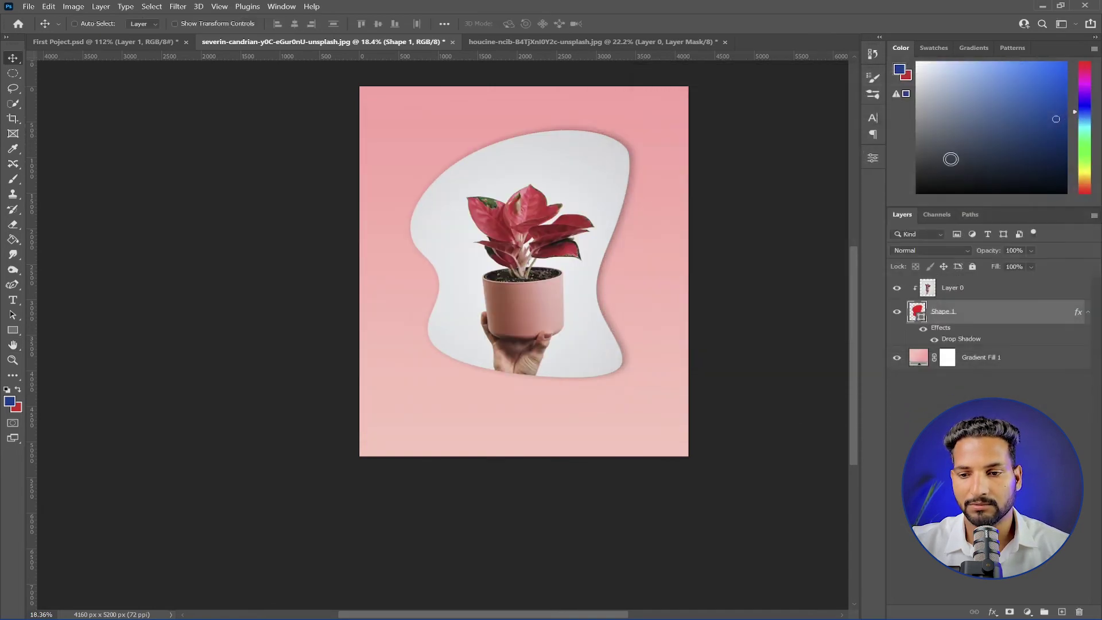
scroll(678, 315, up, 2)
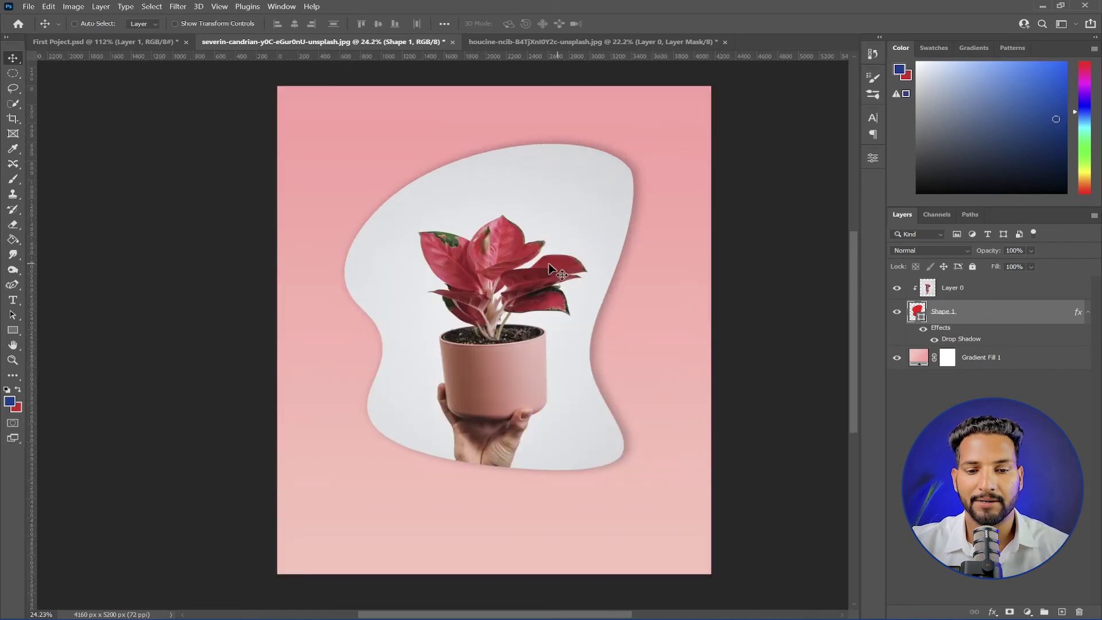